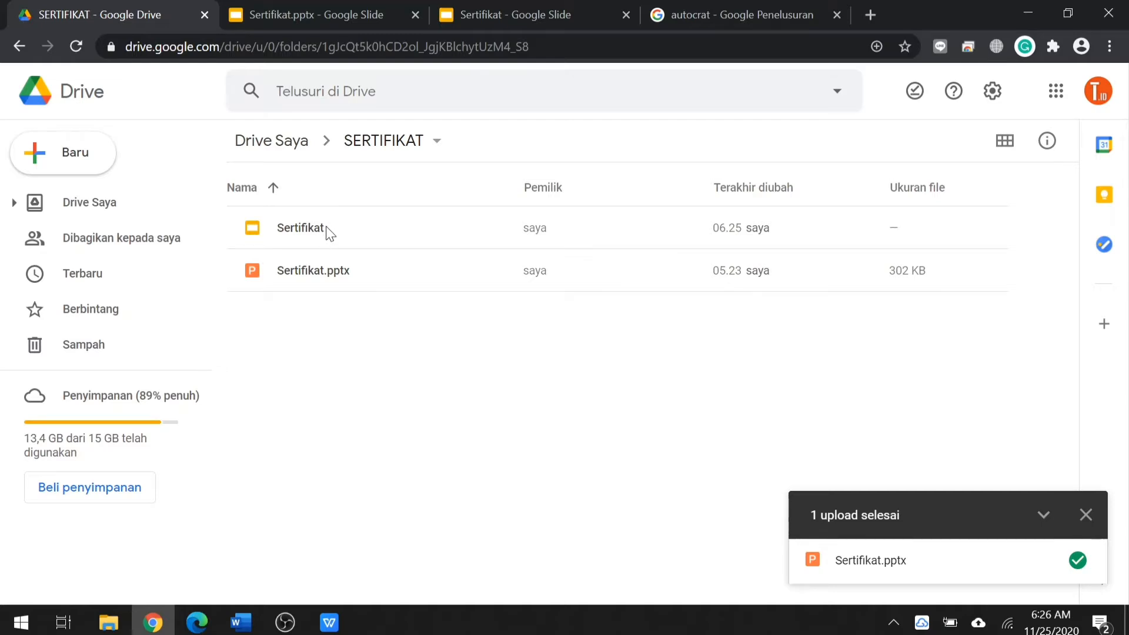
Create a blank Google Form in the SERTIFIKAT folder.
click(103, 171)
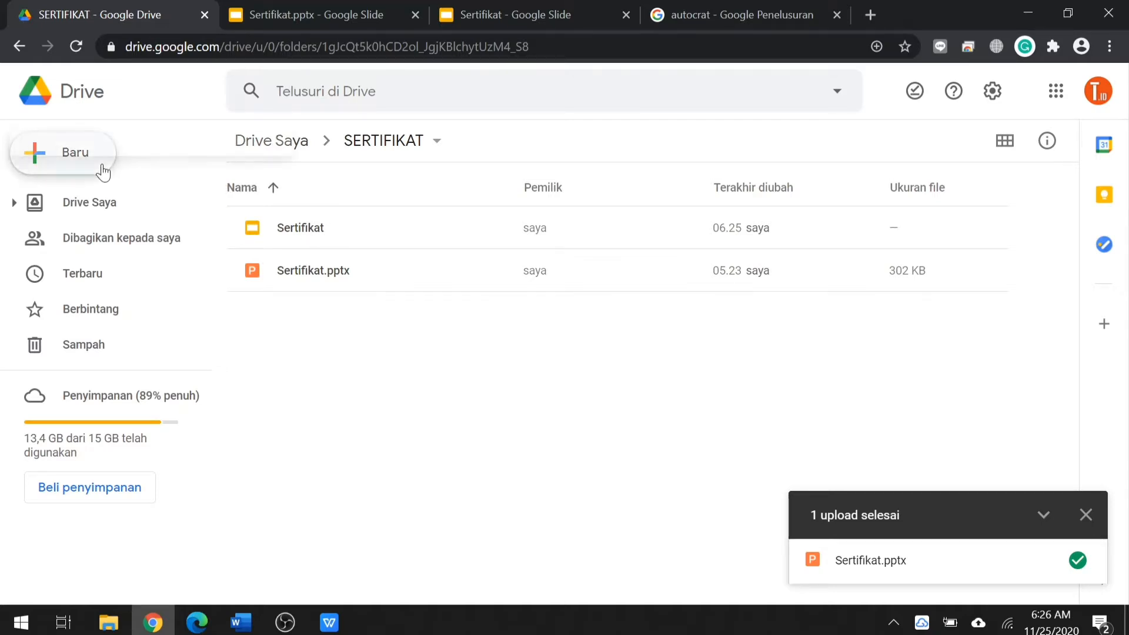
mouse_move(253, 359)
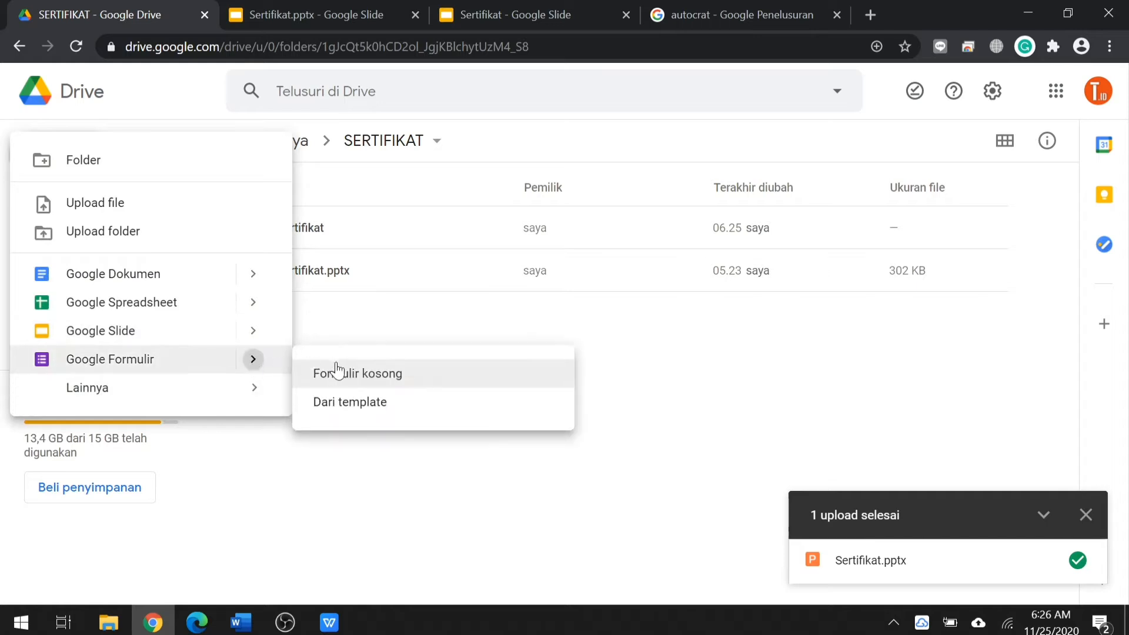
click(355, 372)
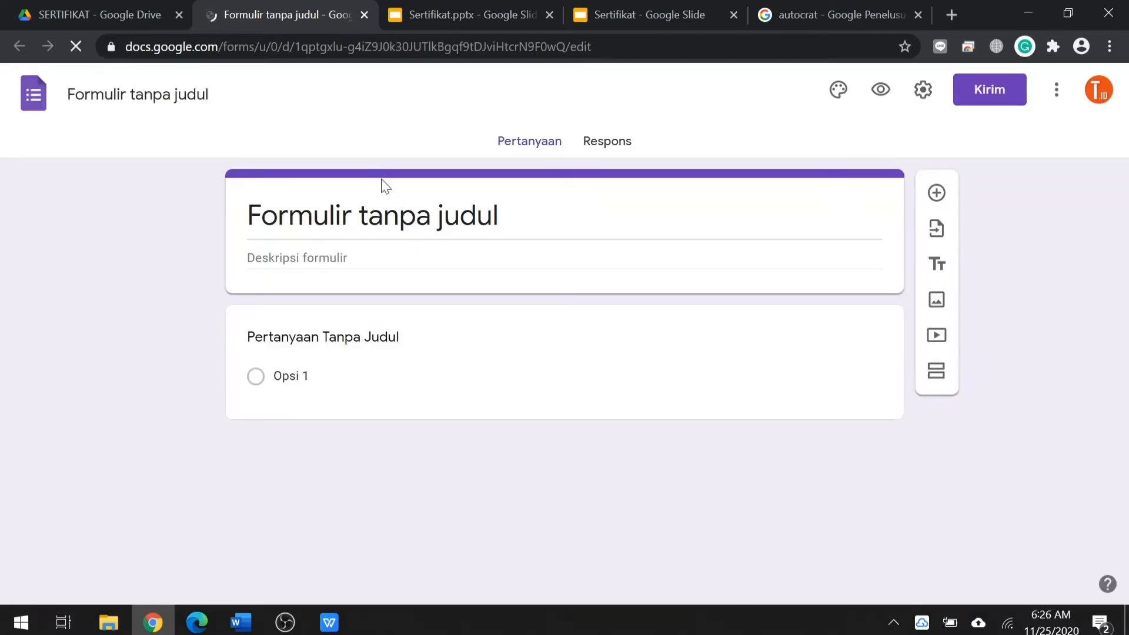
Replace the form's title with "Daftar Hadir Peserta".
click(352, 216)
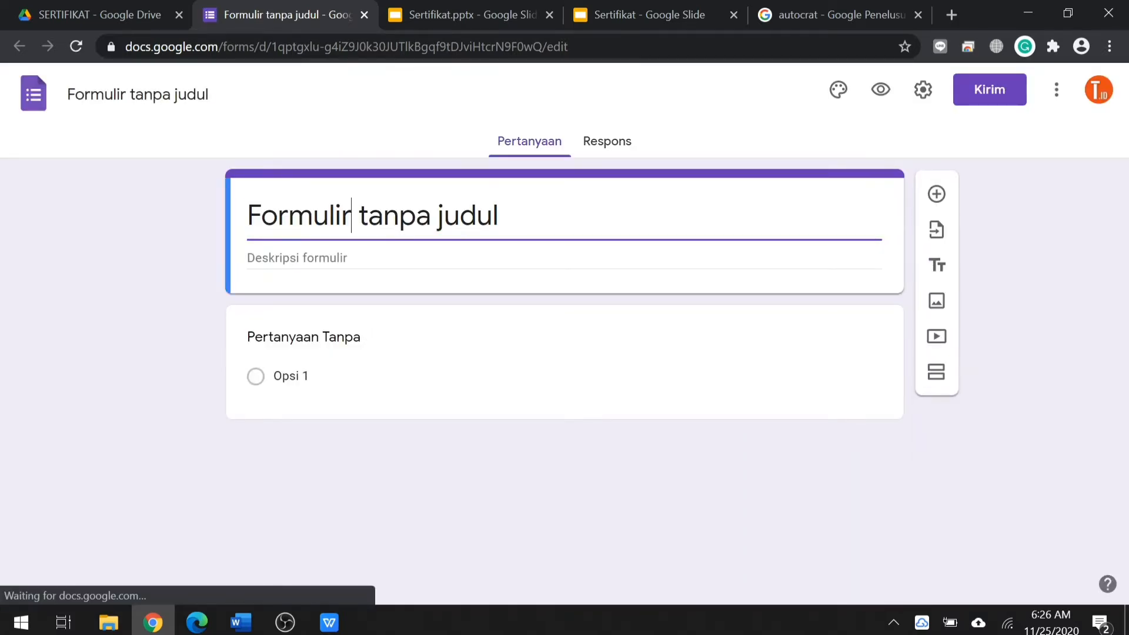
key(ctrl+a)
text(Daf)
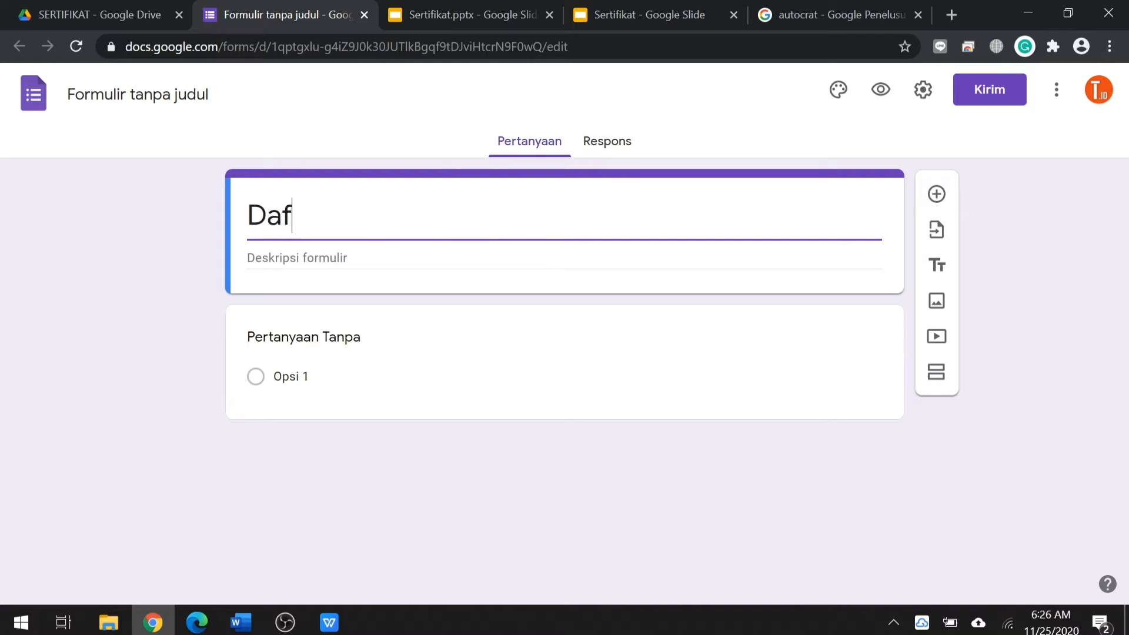
text(tar Hadir P)
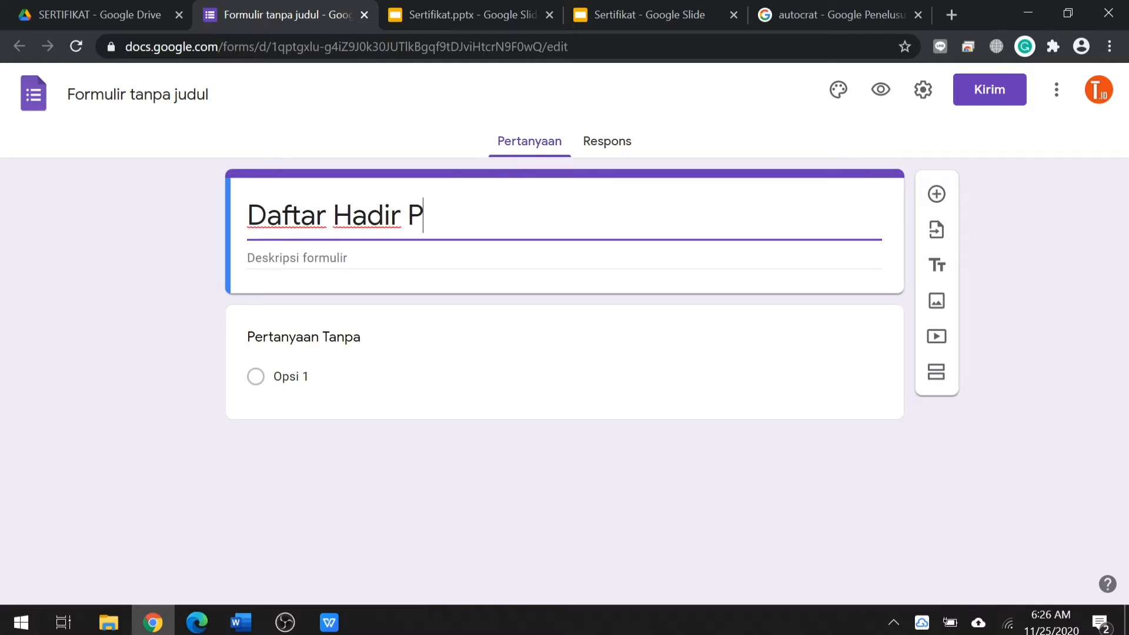
text(eserta)
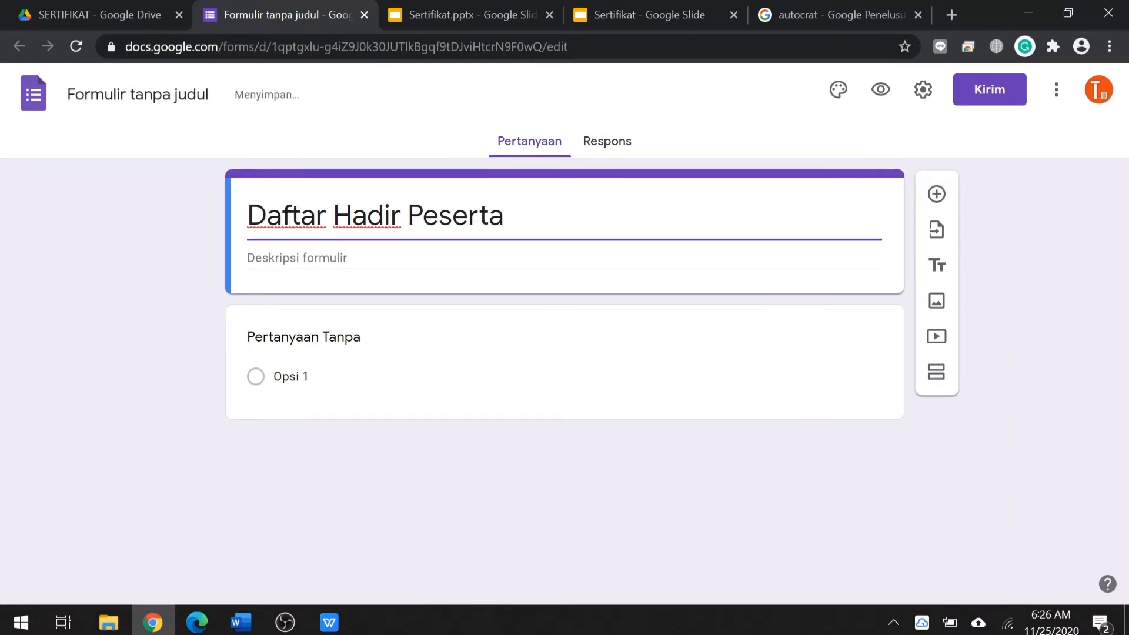
Enter "isi dengan lengkap" as the form description and name the form file Daftar Hadir Peserta.
click(375, 248)
text(isi )
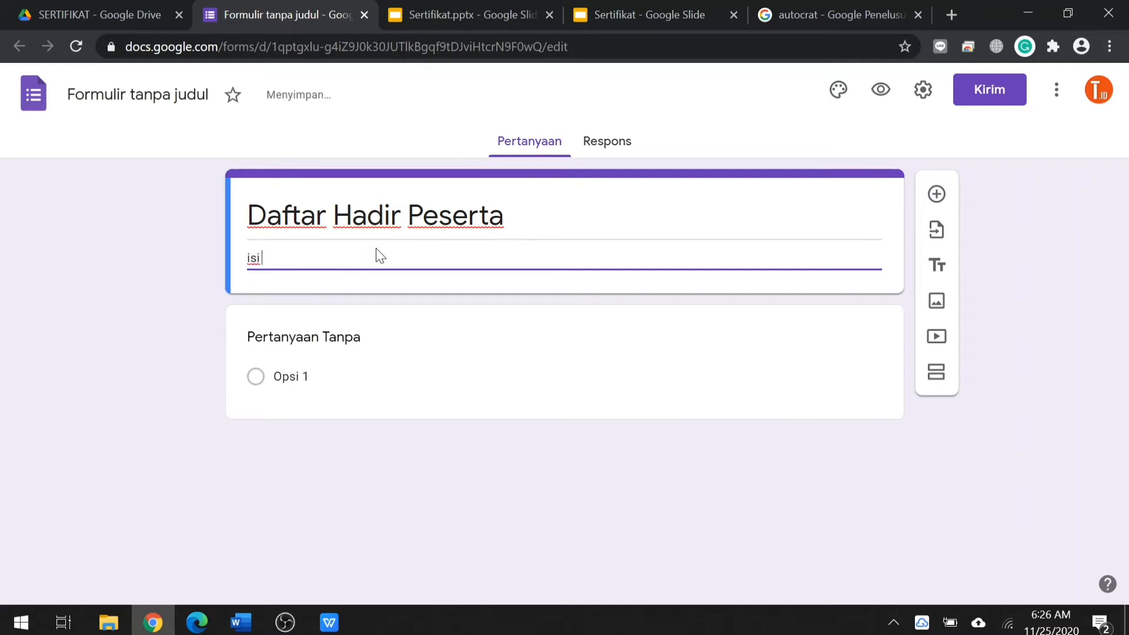
text(dengan lengkap)
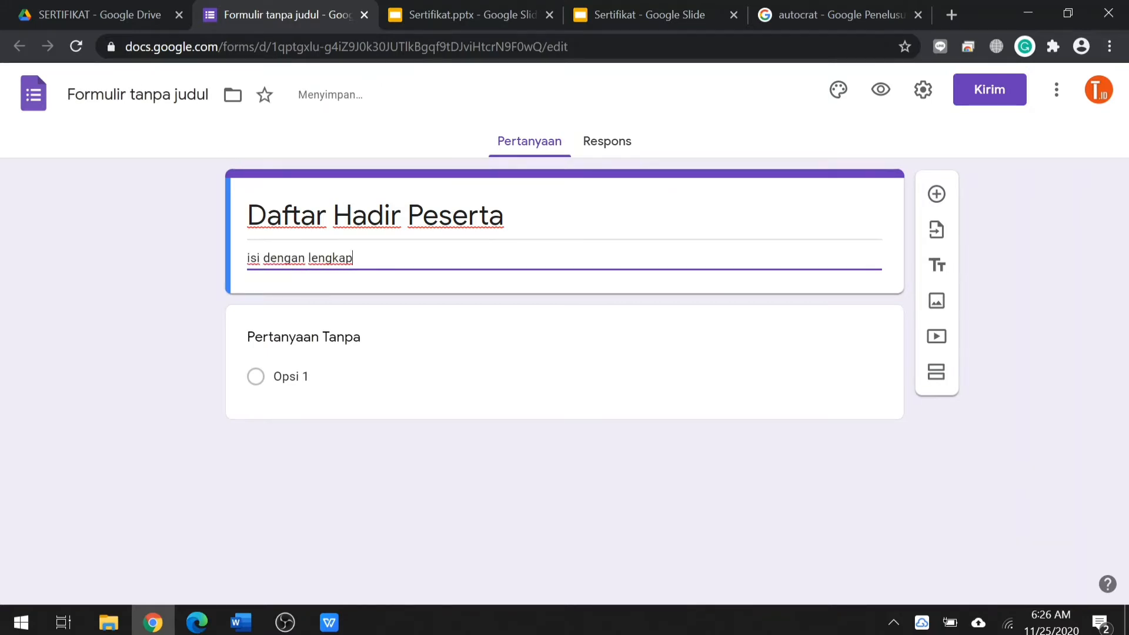
click(173, 109)
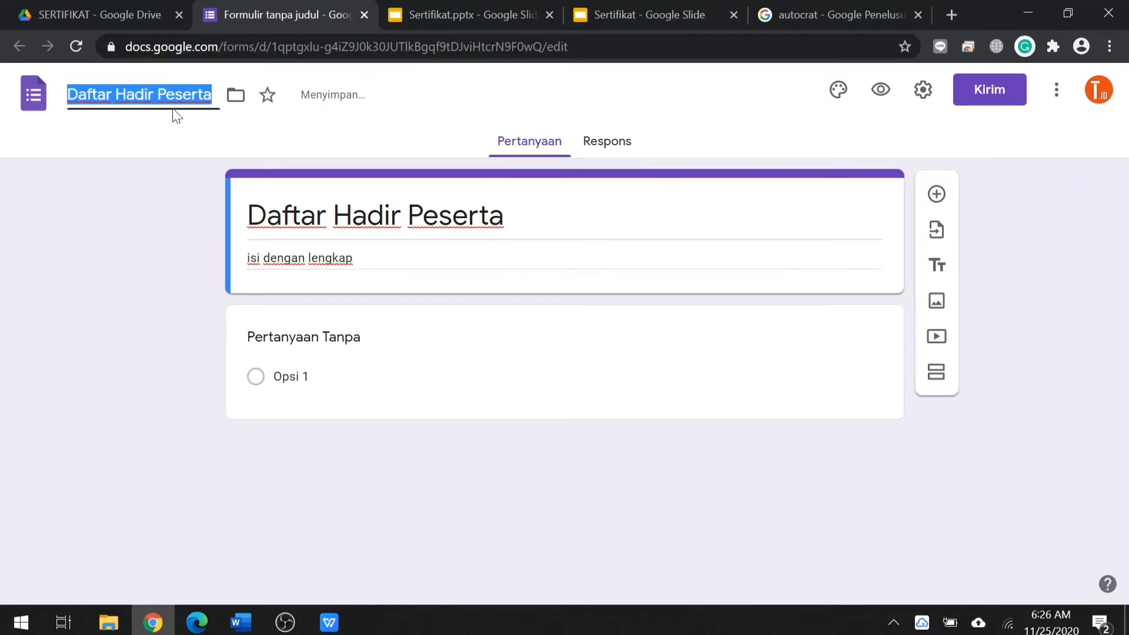
Turn the first question into a required short-answer (Jawaban singkat) question titled "Nama".
click(415, 309)
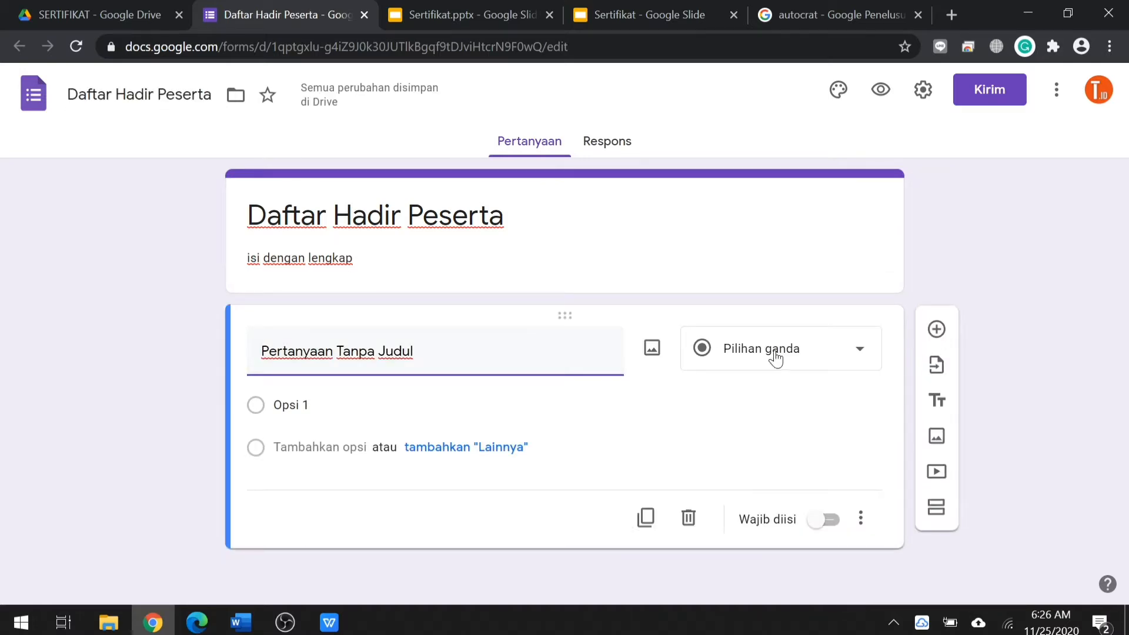
click(791, 359)
click(794, 132)
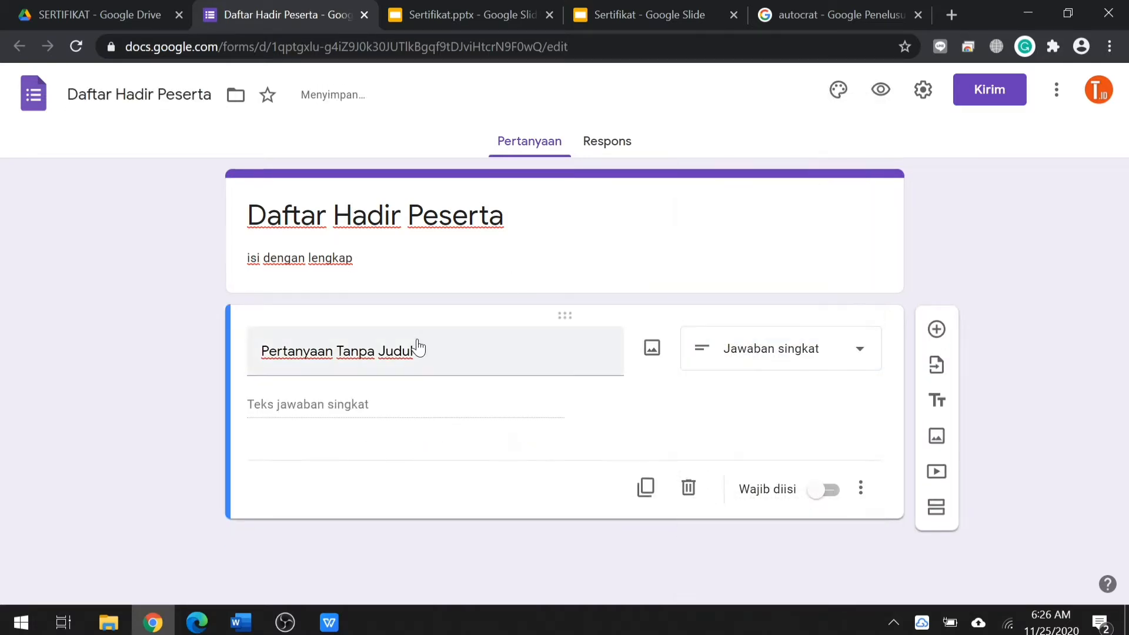
click(428, 349)
text(nama)
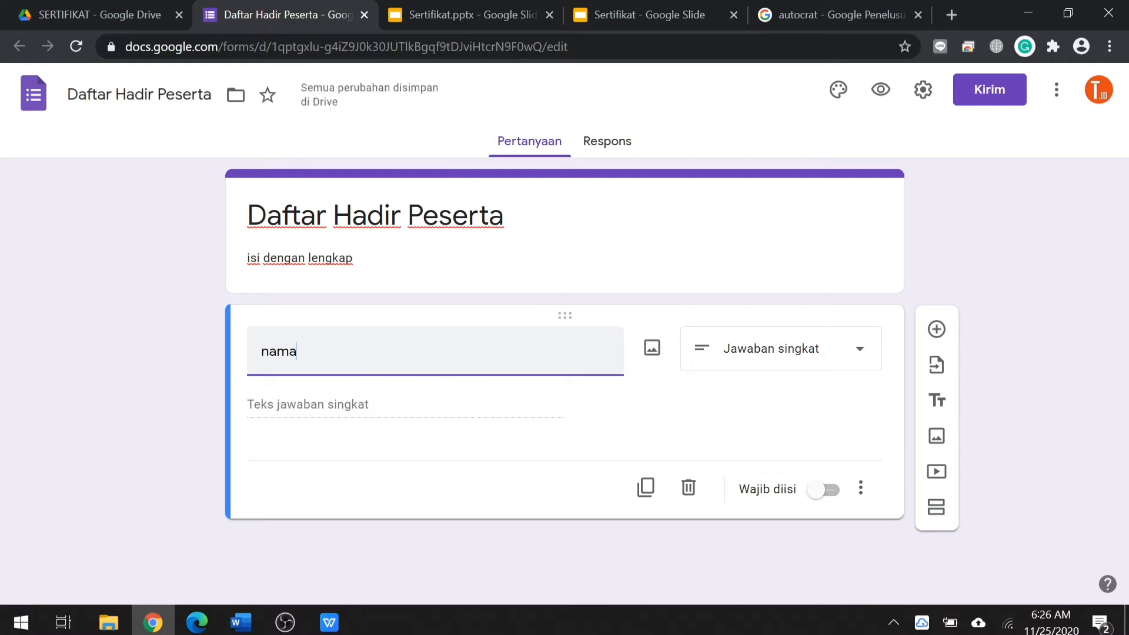
key(BackSpace)
text(NMa)
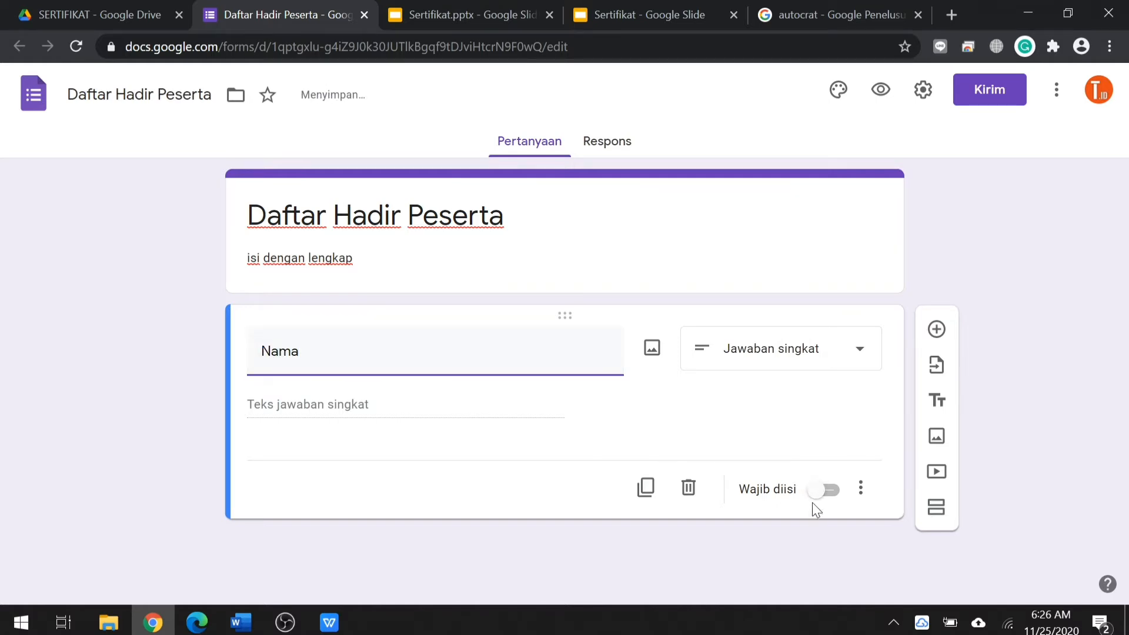
click(823, 490)
Duplicate the Nama question and retitle the copy "Email".
click(645, 486)
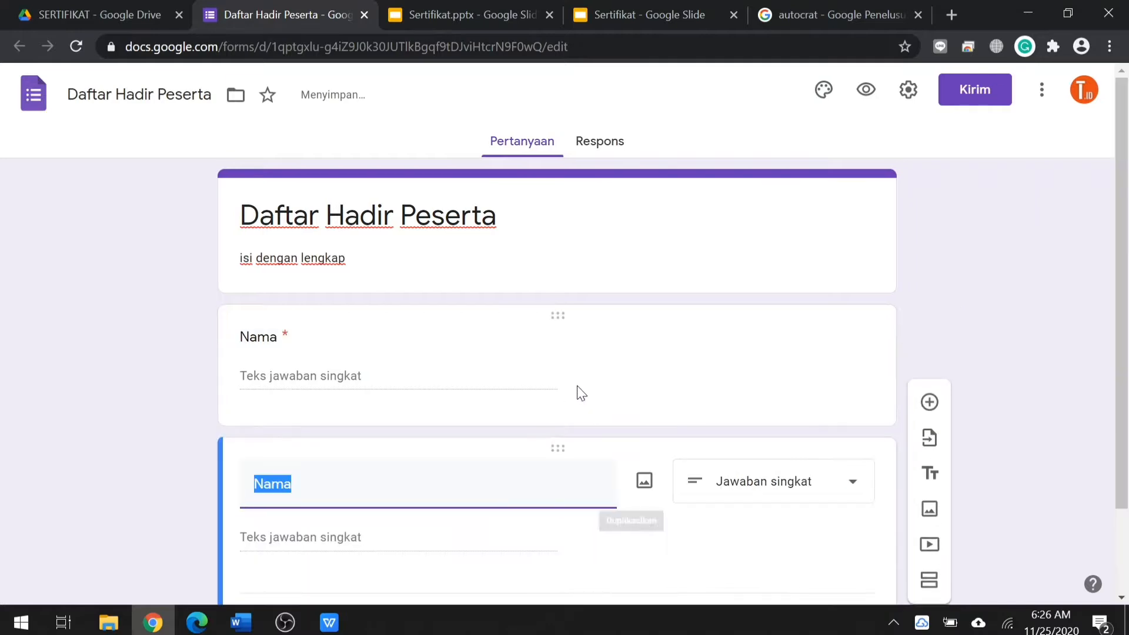
text(Email)
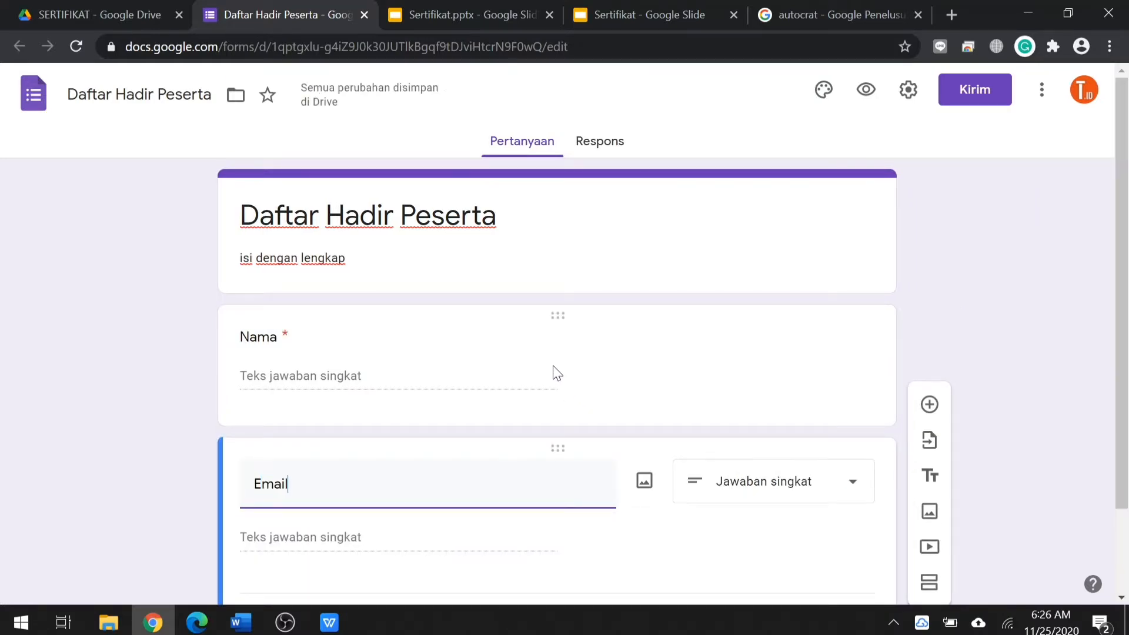
scroll(795, 353, down, 2)
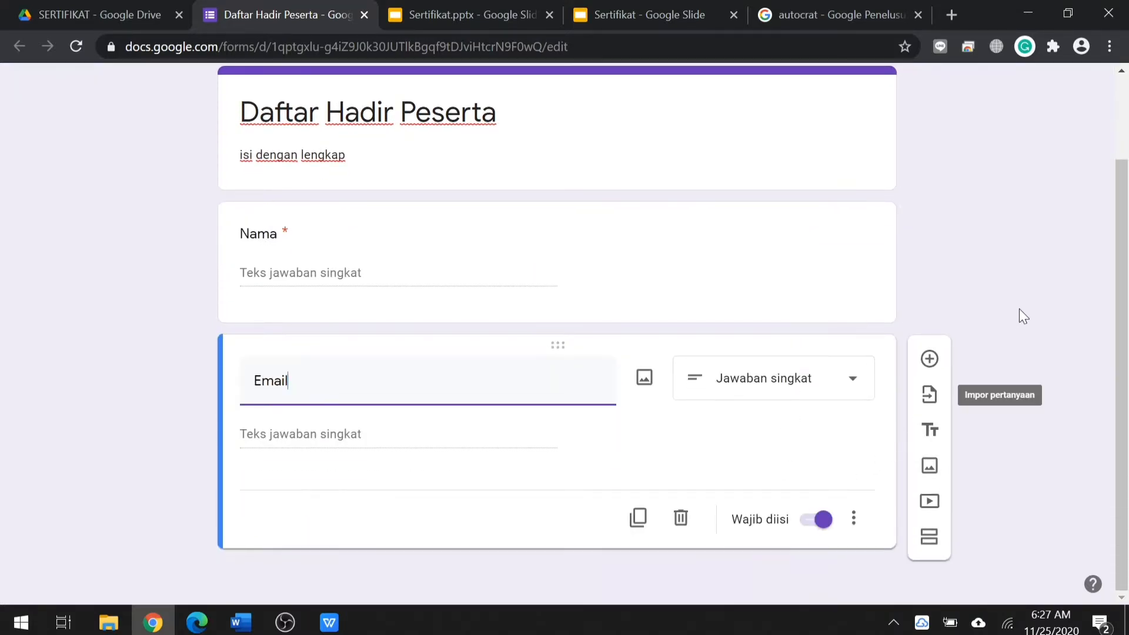
click(1026, 302)
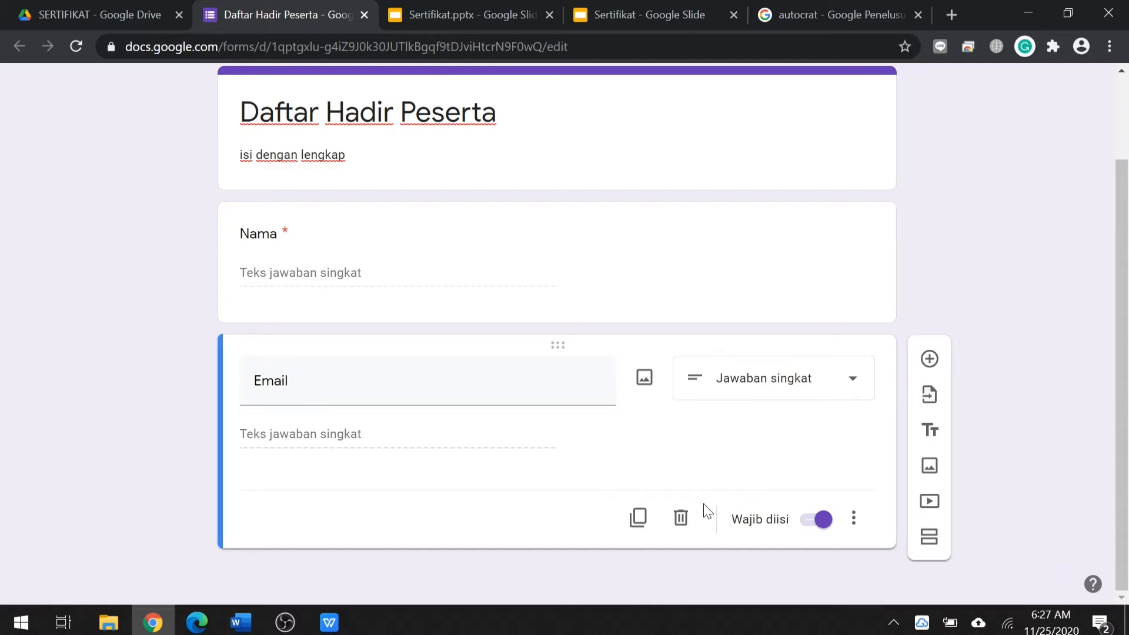
Duplicate the Email question as "Pesan dan Kesan", with answer type Paragraf and no required answer.
click(635, 520)
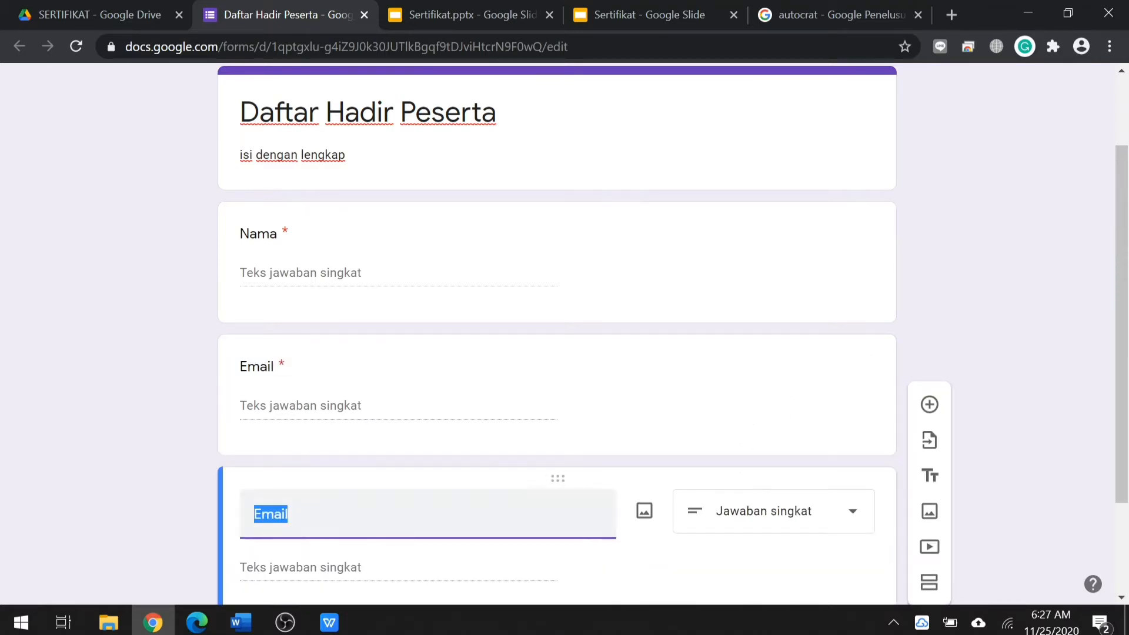
text(Pesan dan)
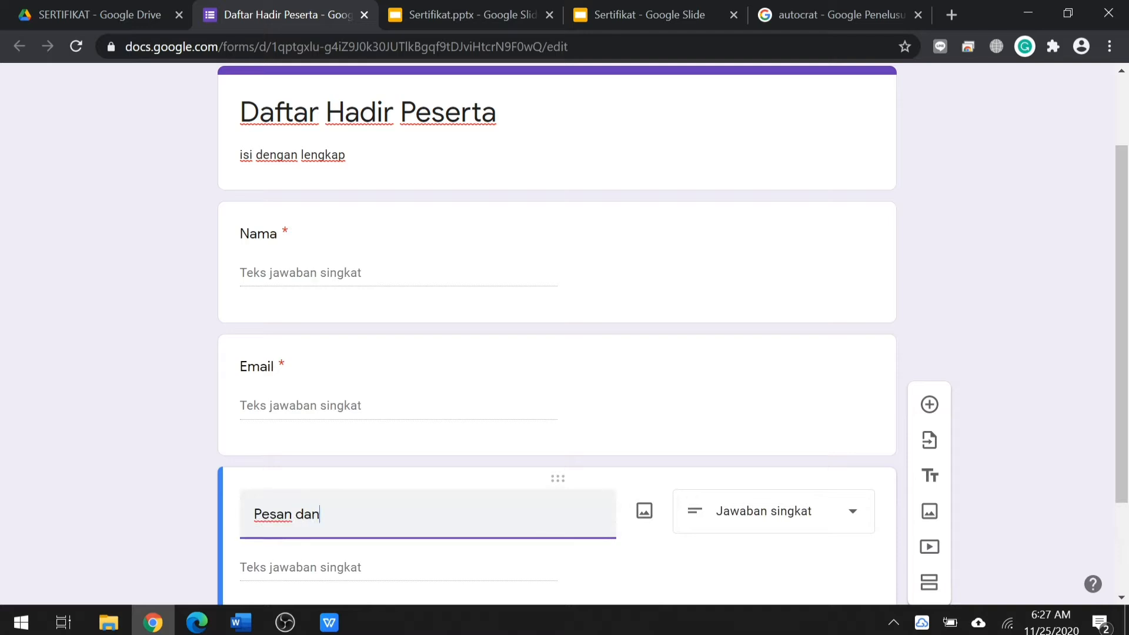
text( Kesan)
click(741, 511)
click(740, 532)
click(742, 529)
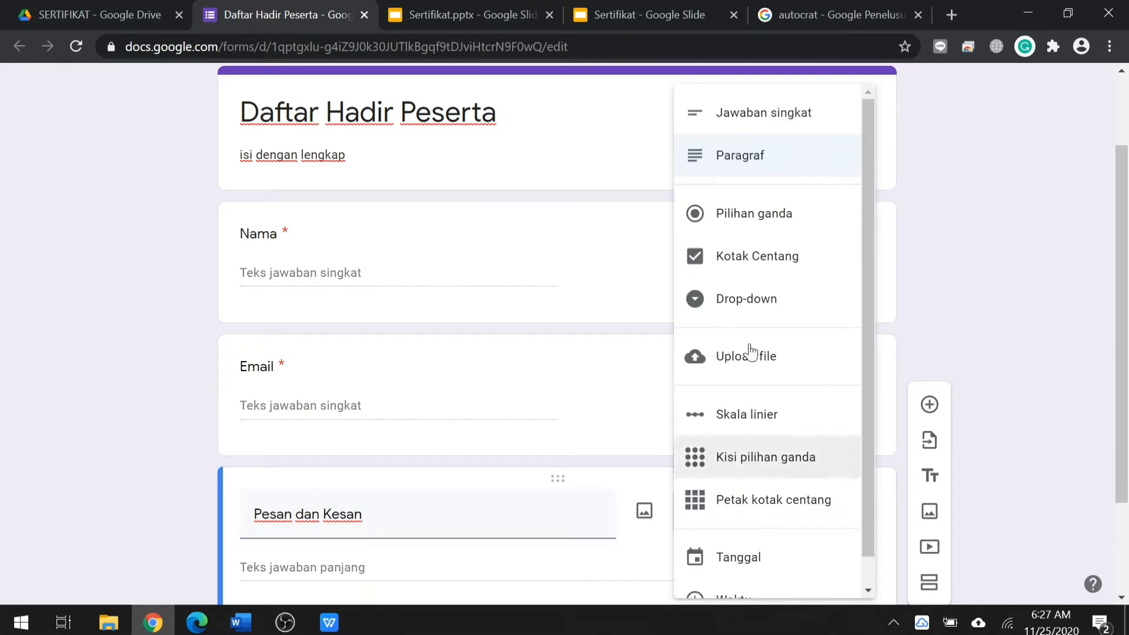
click(754, 160)
scroll(999, 235, down, 2)
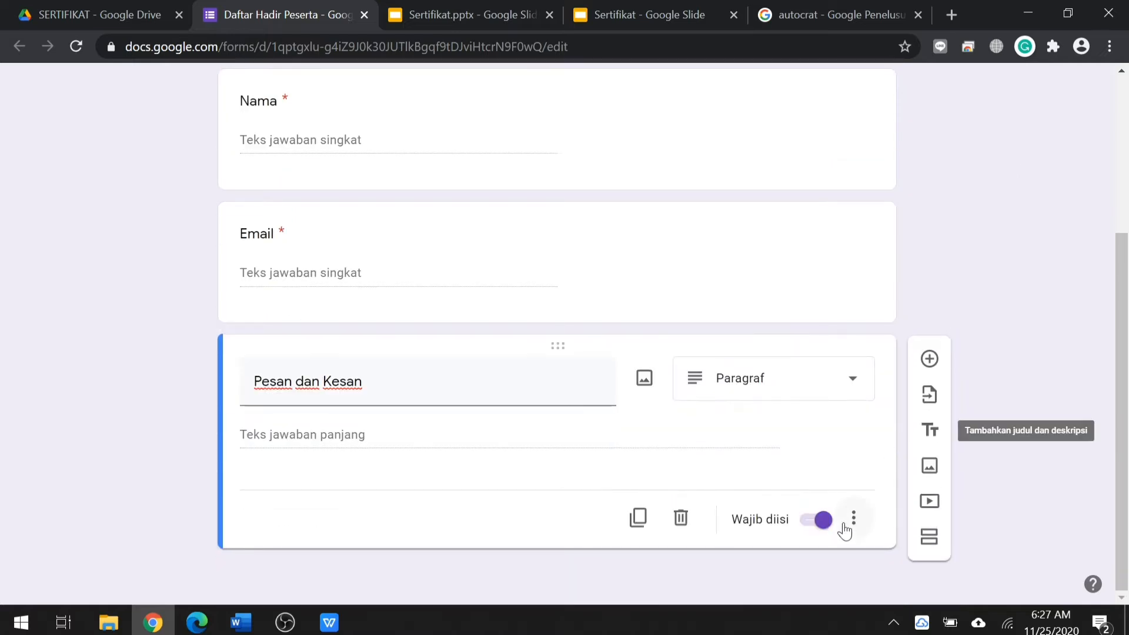
click(804, 529)
Disable the link for submitting another response in the form's presentation settings and save.
scroll(1008, 229, up, 3)
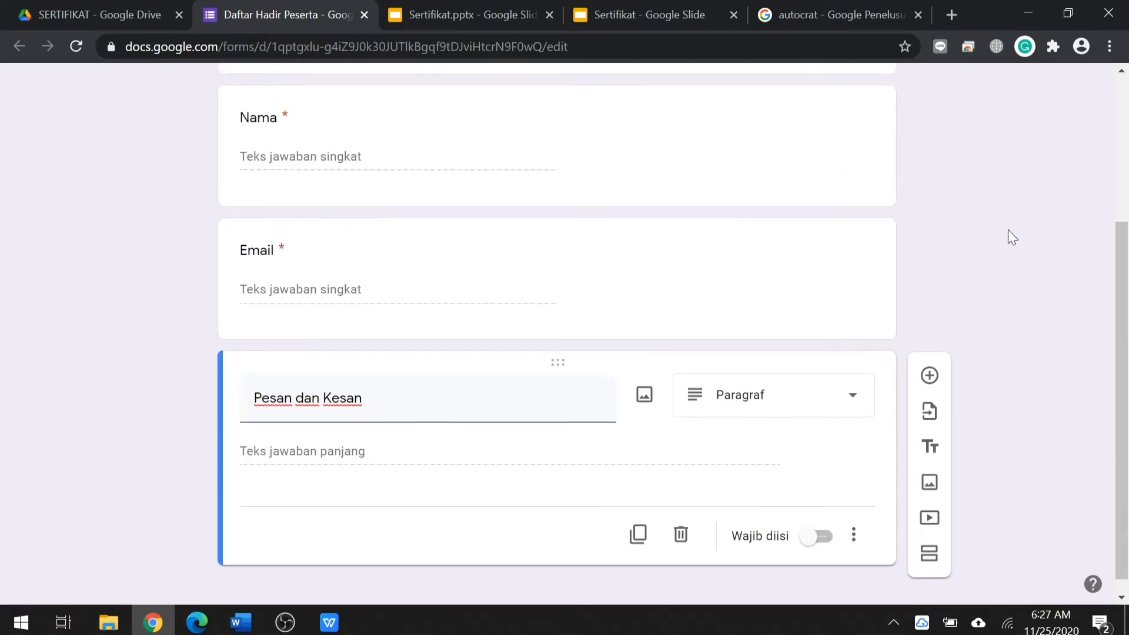
scroll(1008, 231, up, 2)
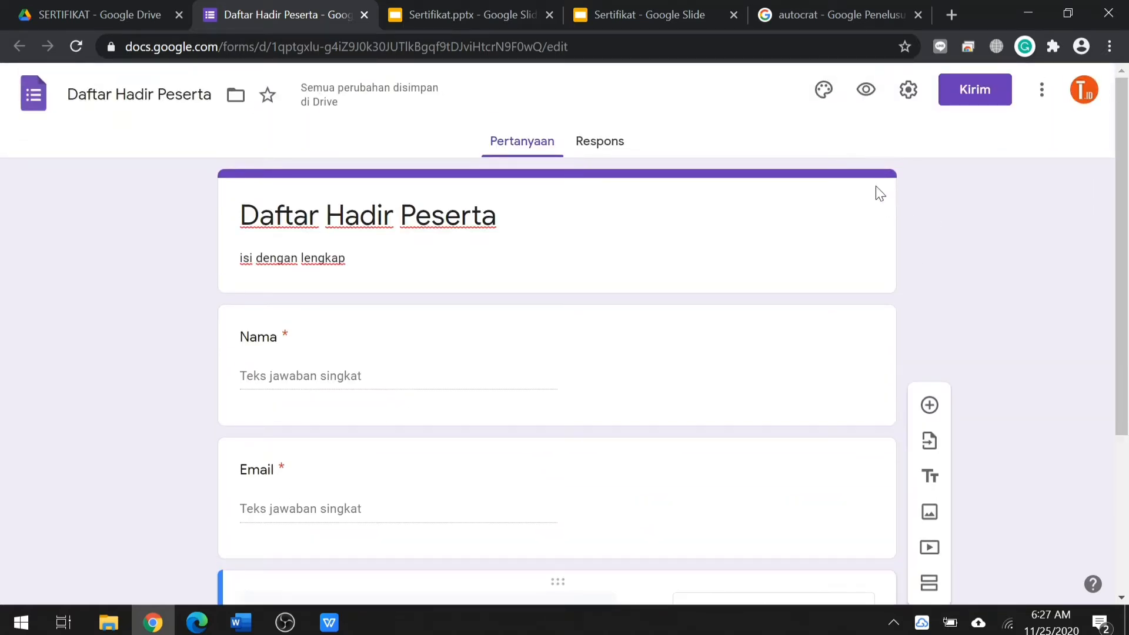
click(908, 89)
click(546, 178)
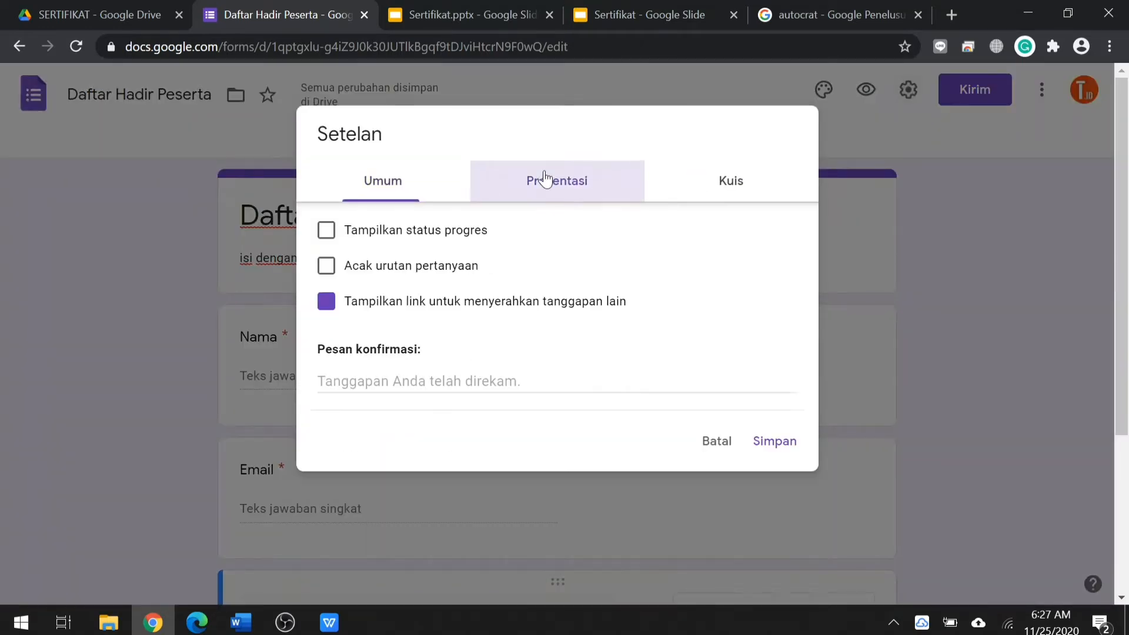
click(461, 301)
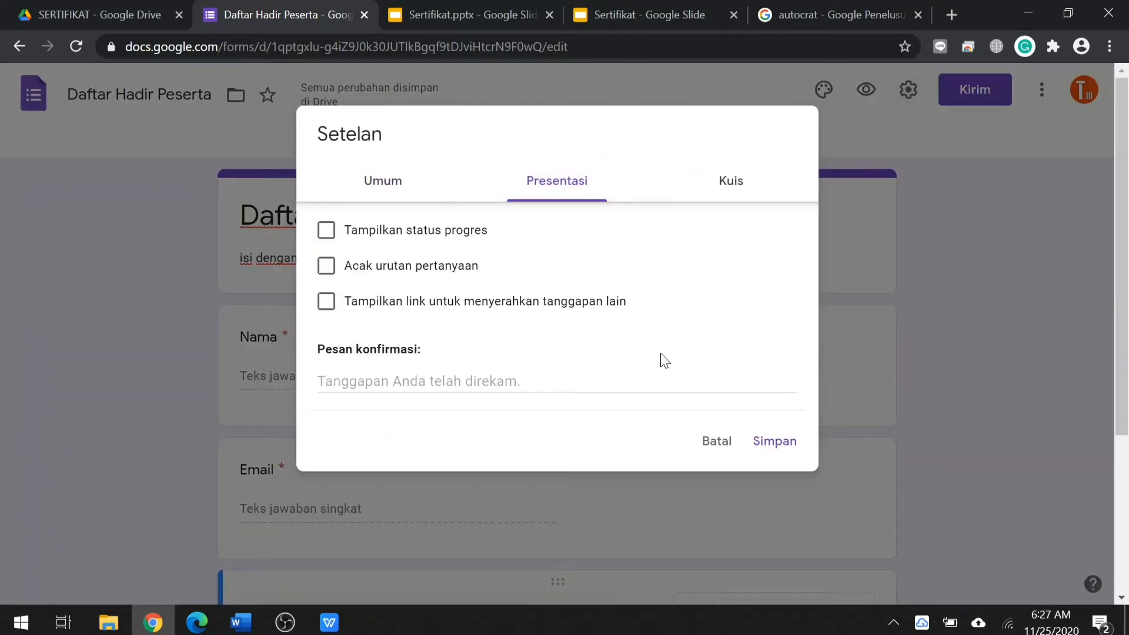
click(782, 448)
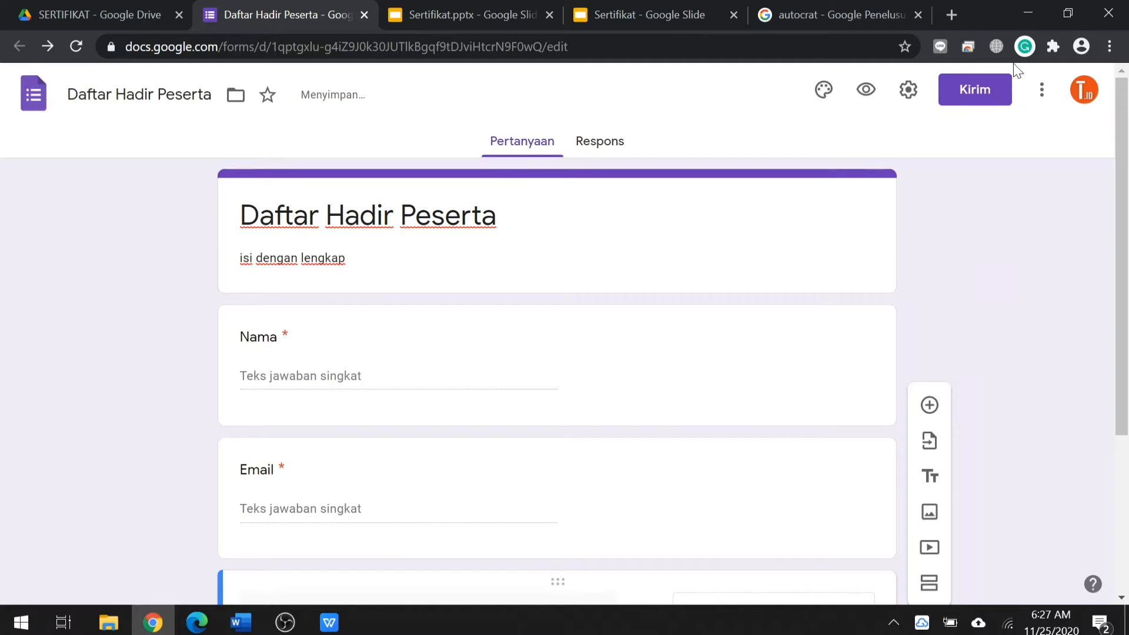
Copy the form's sharing link as a shortened URL and close the send dialog.
click(987, 88)
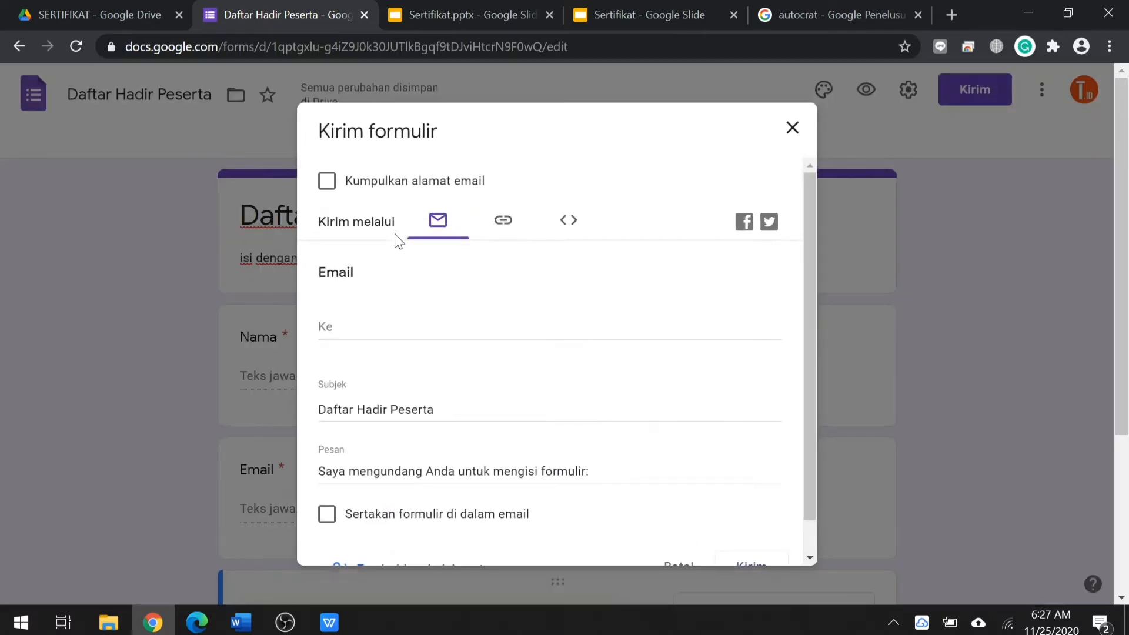
click(504, 221)
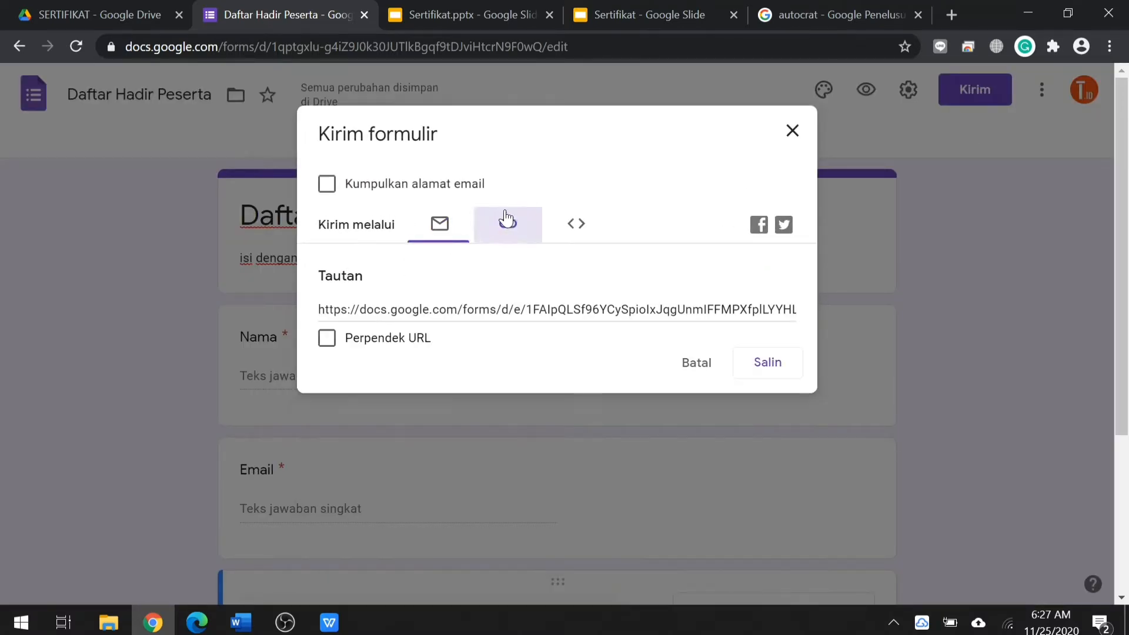
click(325, 340)
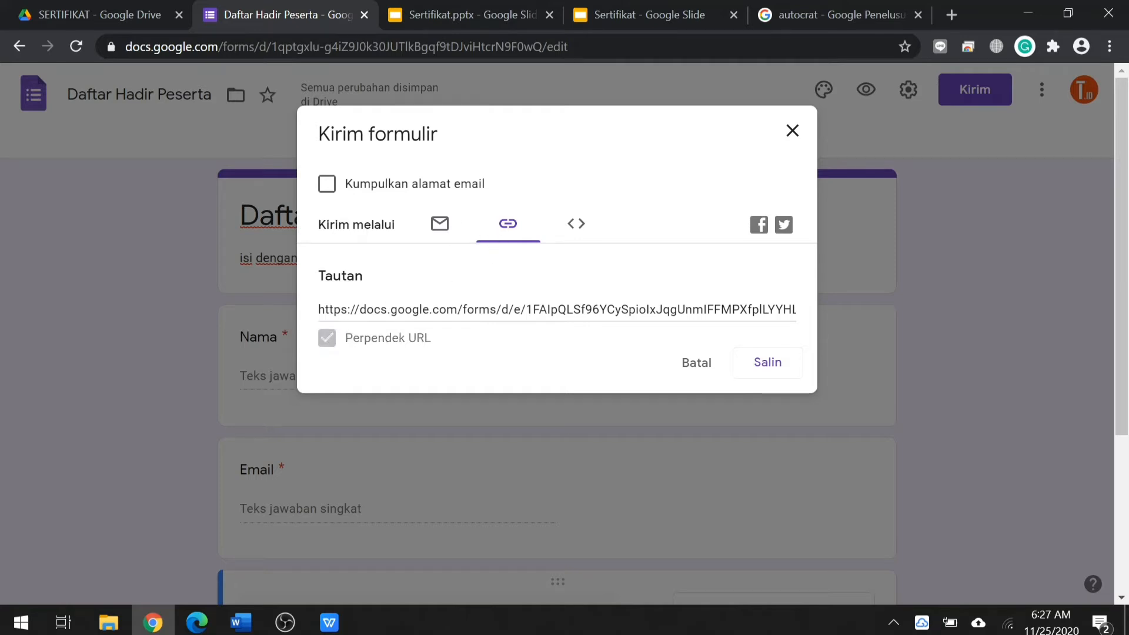
click(761, 373)
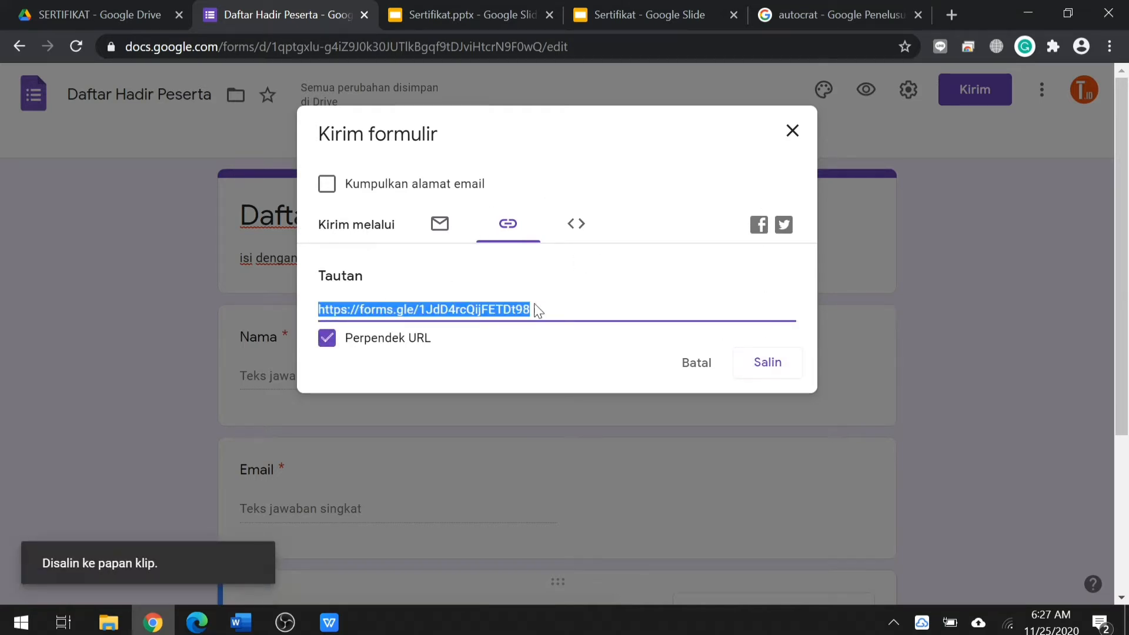
click(790, 127)
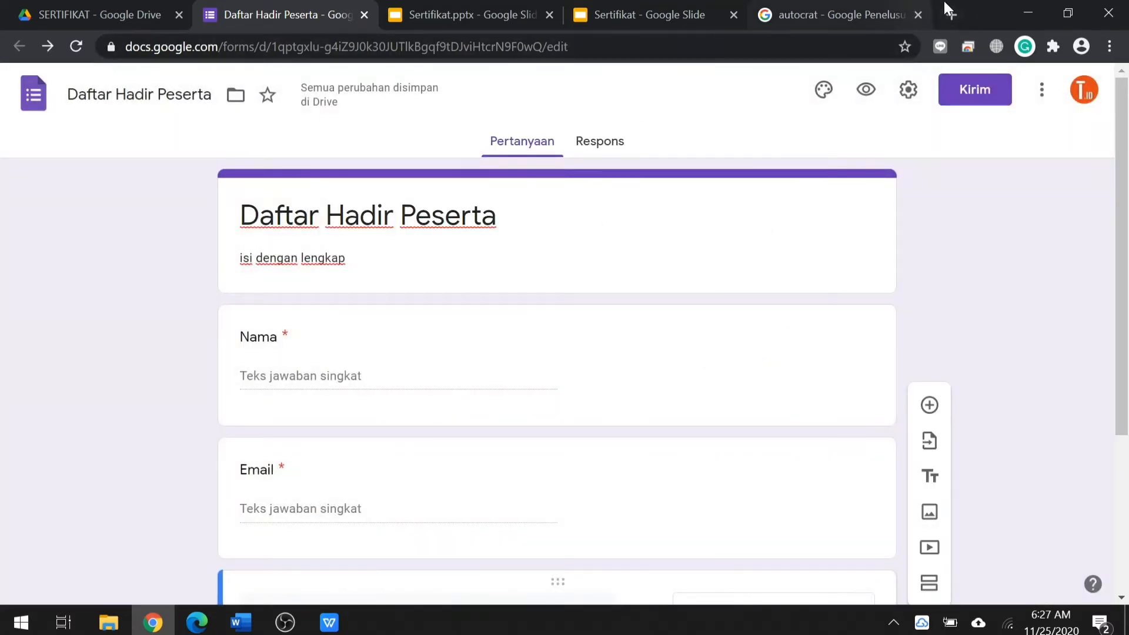
Open the copied link in a new browser tab to review the live form, and return to the form editor.
click(951, 14)
text(https://forms.gle/1JdD4rcQijFETDt98)
key(Return)
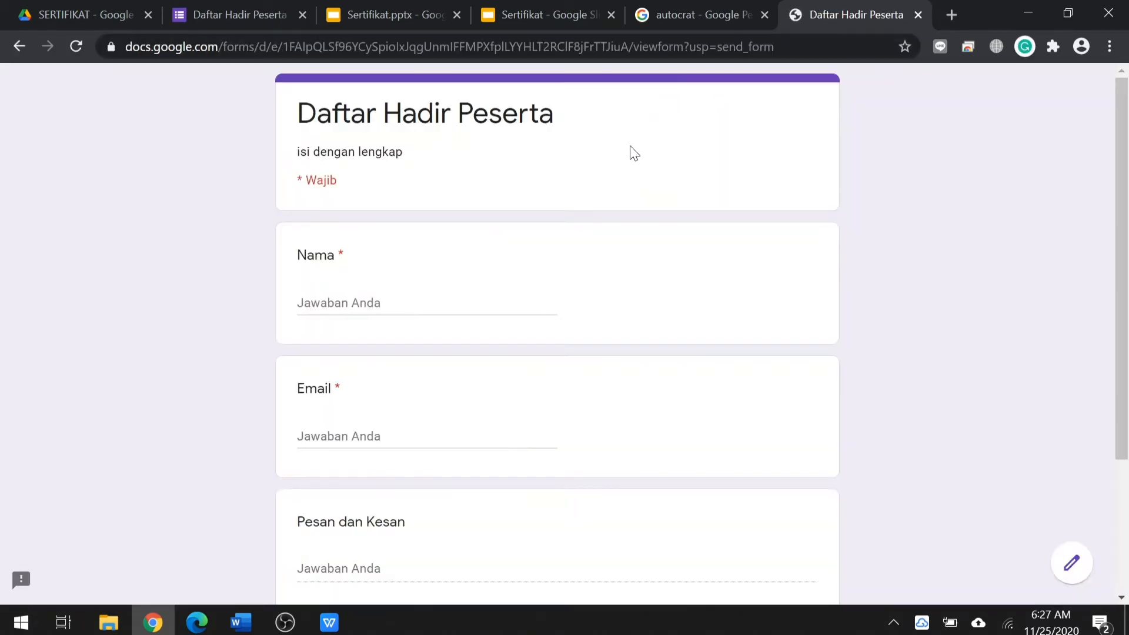
scroll(561, 282, down, 2)
scroll(552, 275, up, 2)
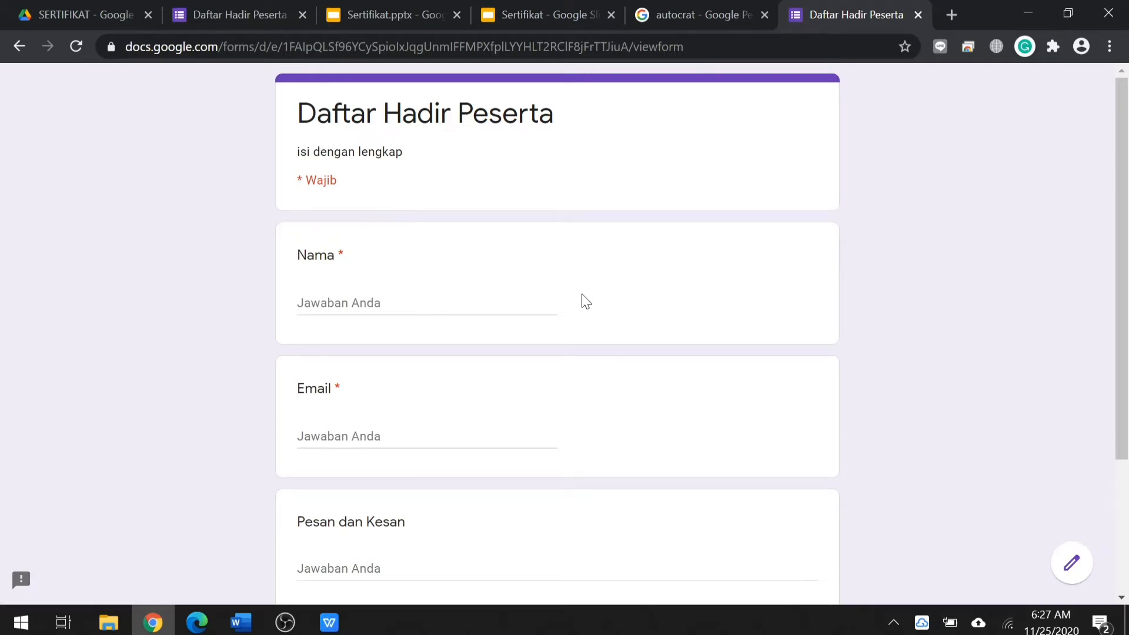
click(237, 14)
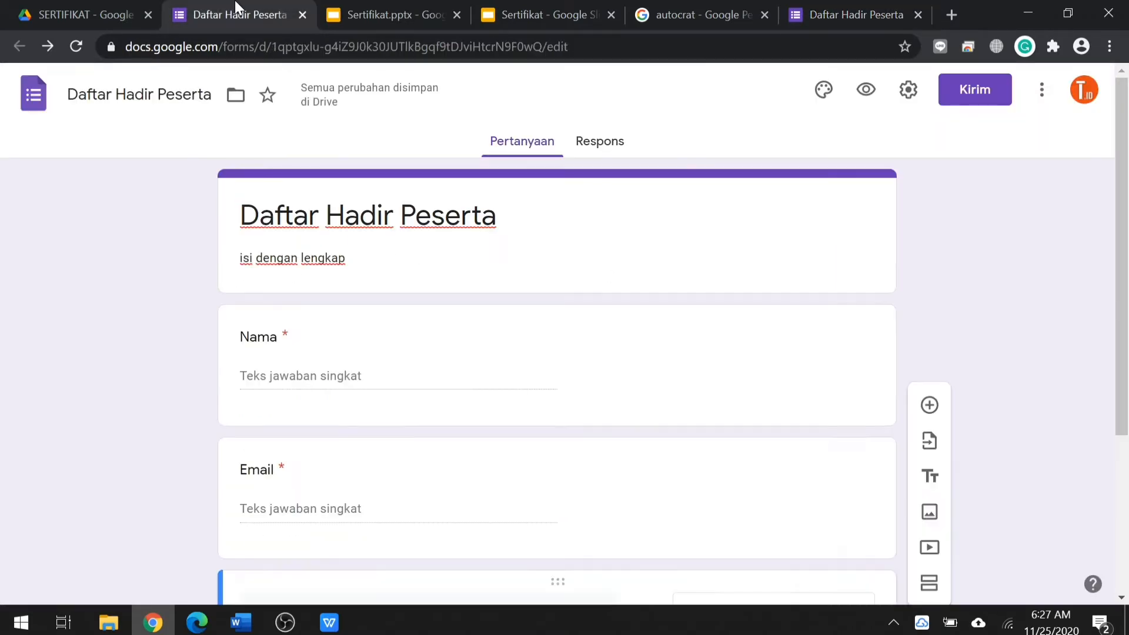
Create a new spreadsheet, Daftar Hadir Peserta (Respons), as the destination for the form's responses.
click(586, 150)
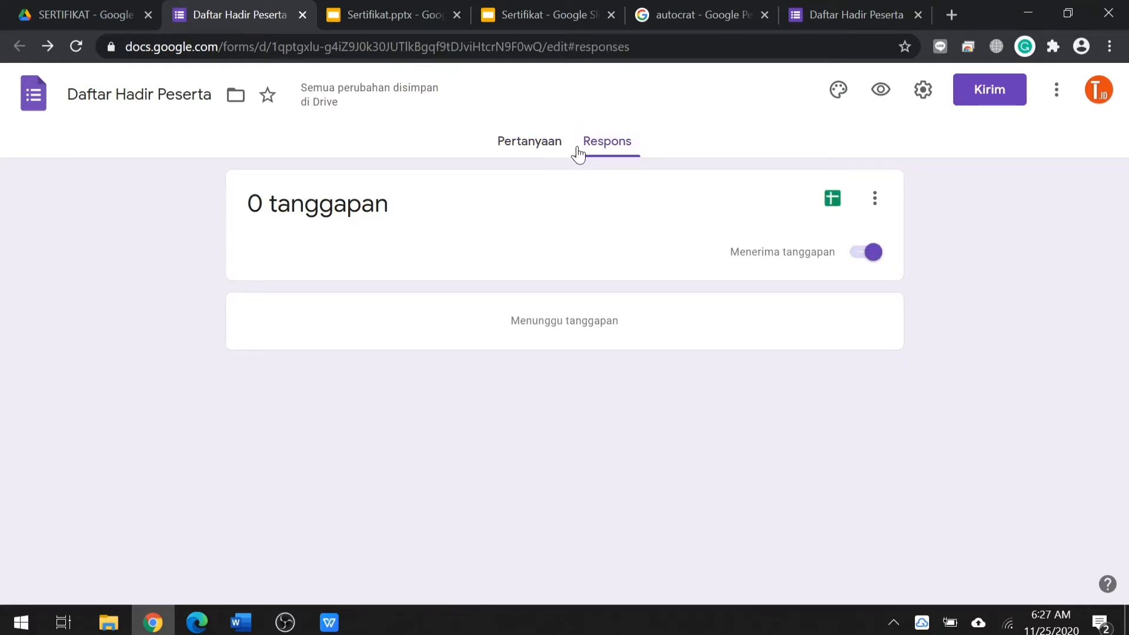
click(841, 203)
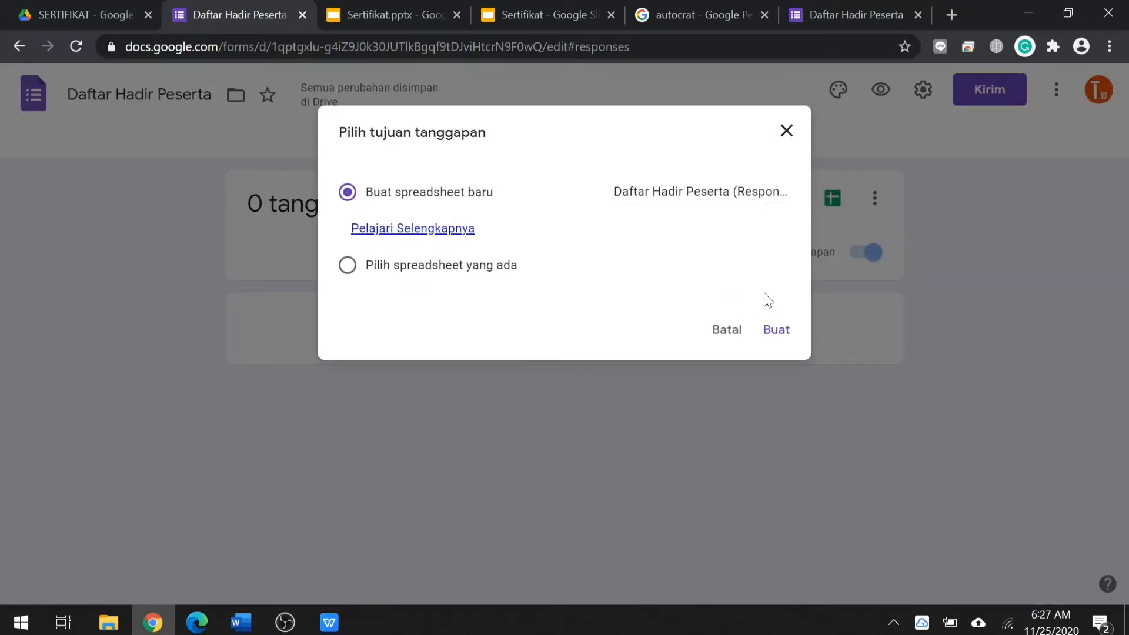
click(768, 329)
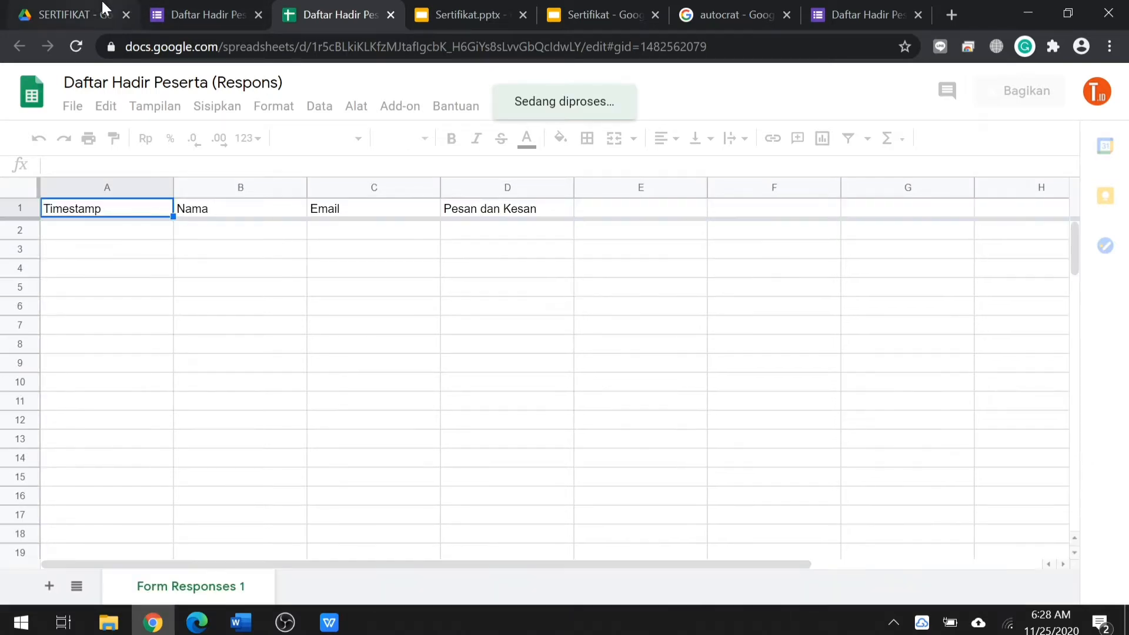
Check the SERTIFIKAT folder in Google Drive for the response spreadsheet, and return to its Nama header cell.
click(70, 4)
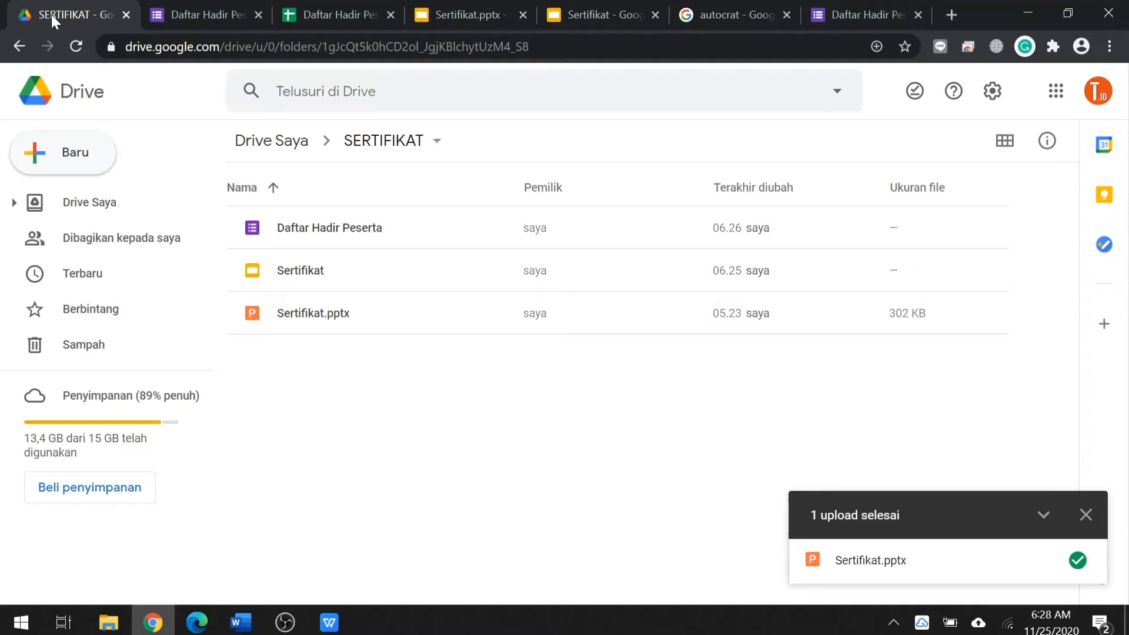
right_click(425, 412)
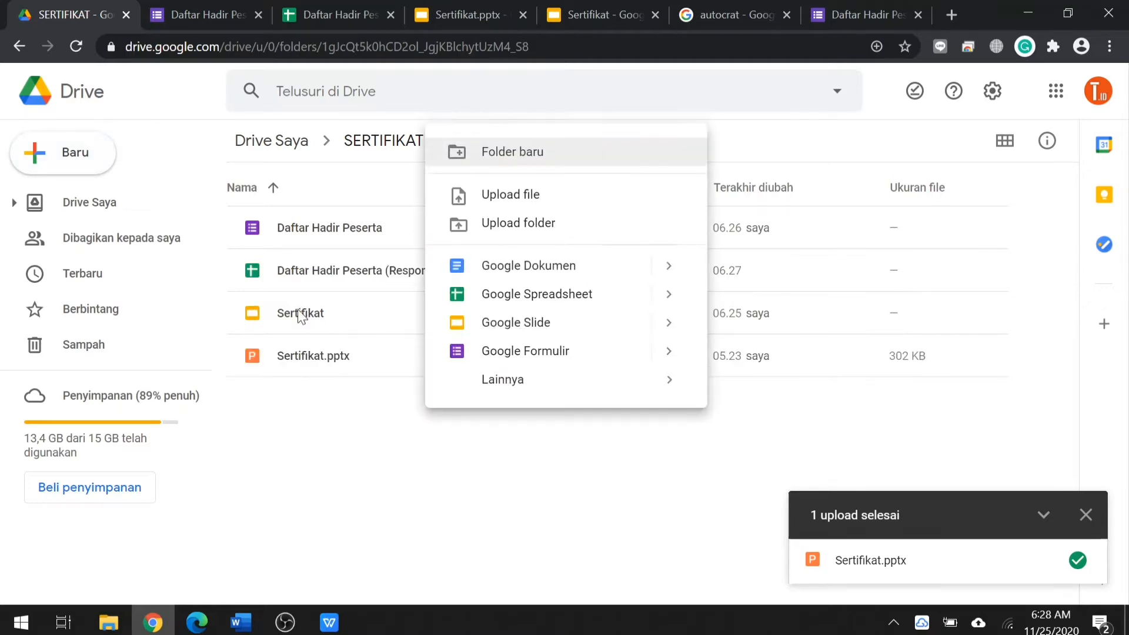
click(387, 464)
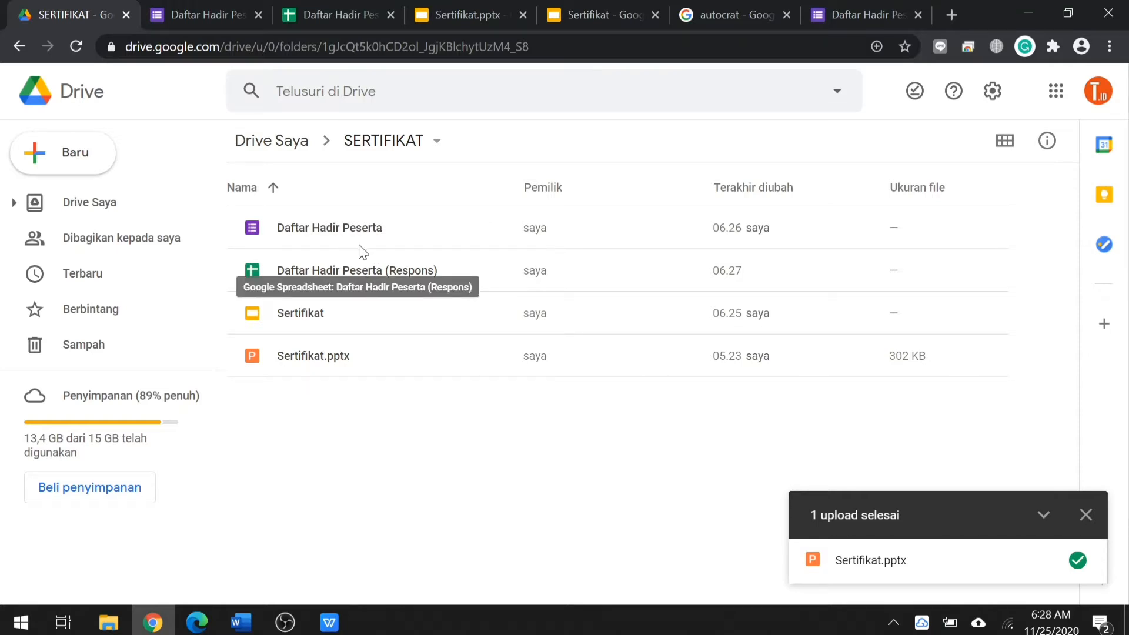
click(332, 17)
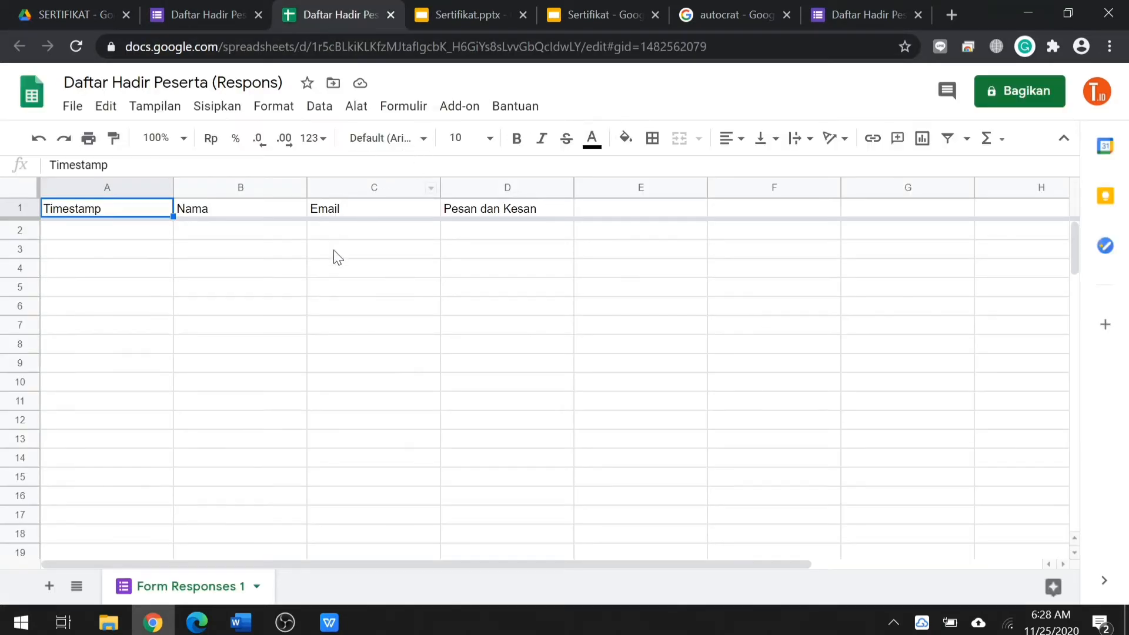
click(271, 212)
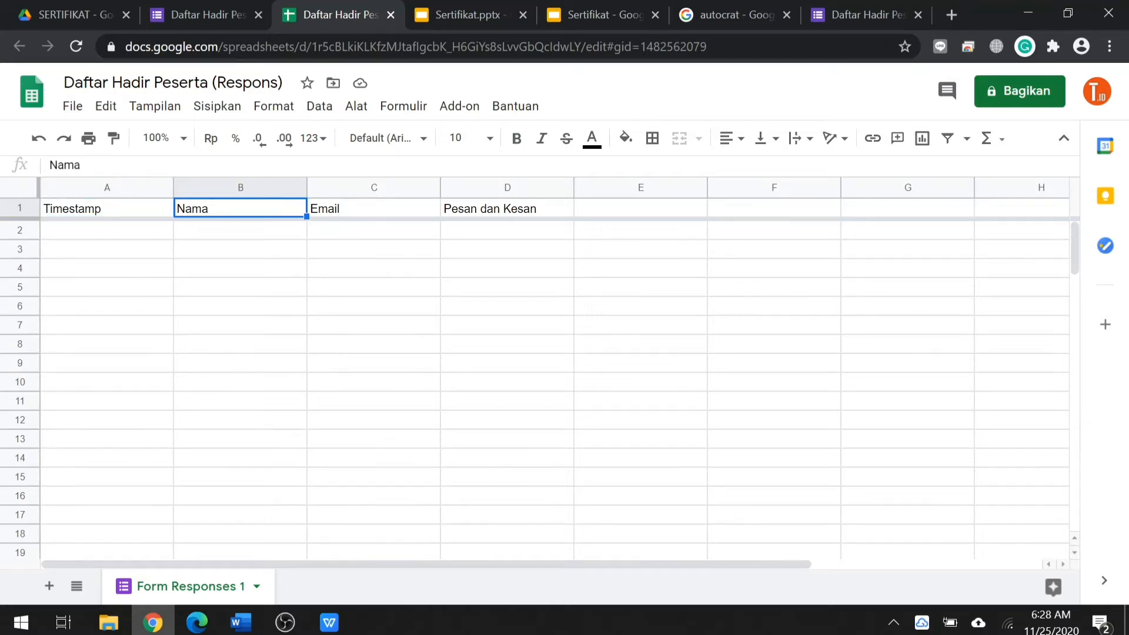
Uninstall the Autocrat add-on through the Google Workspace Marketplace.
click(461, 107)
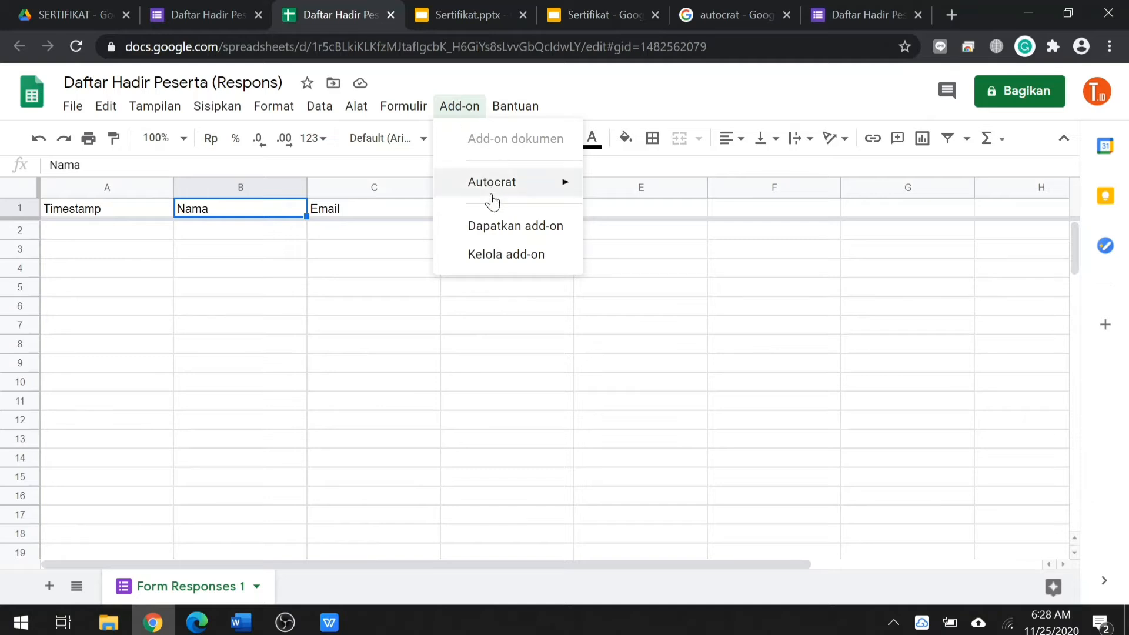
mouse_move(509, 187)
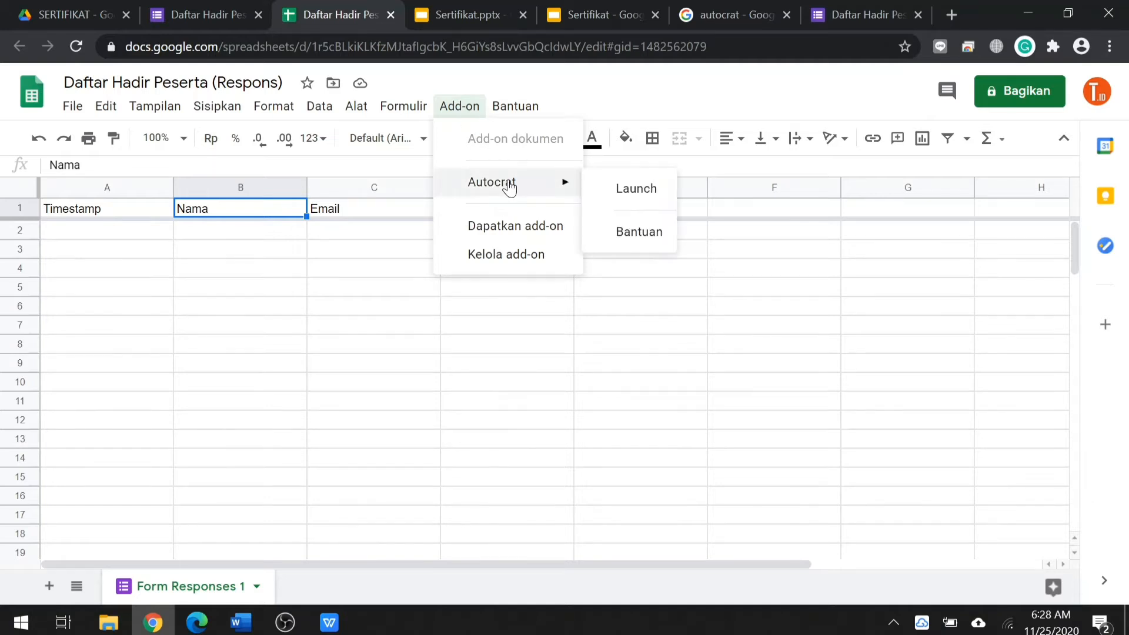
click(517, 235)
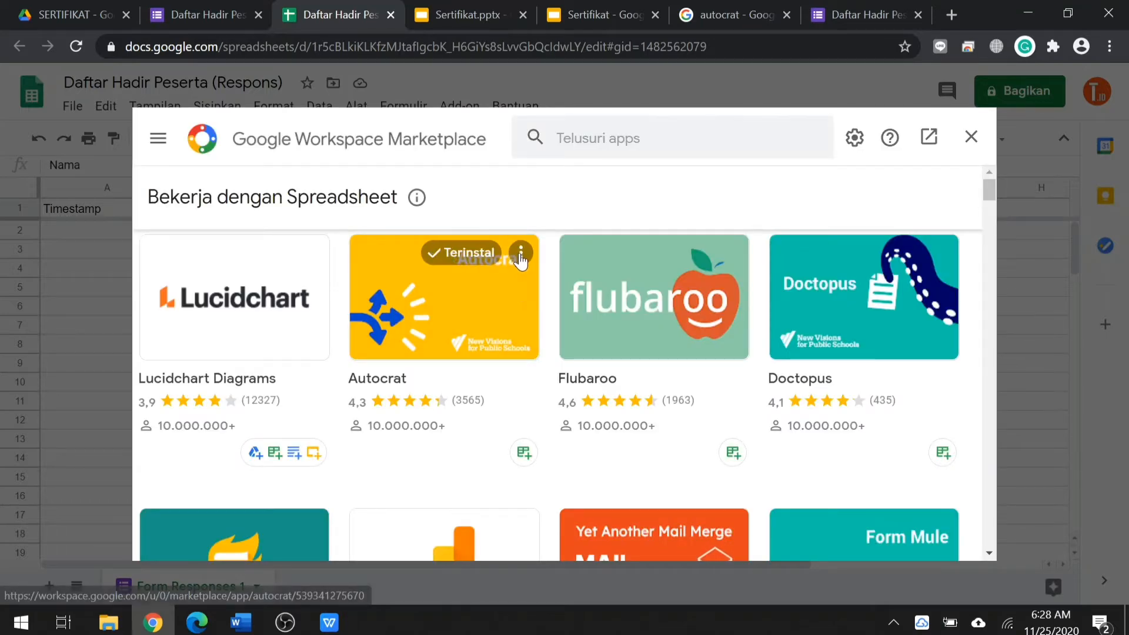
click(520, 252)
click(530, 268)
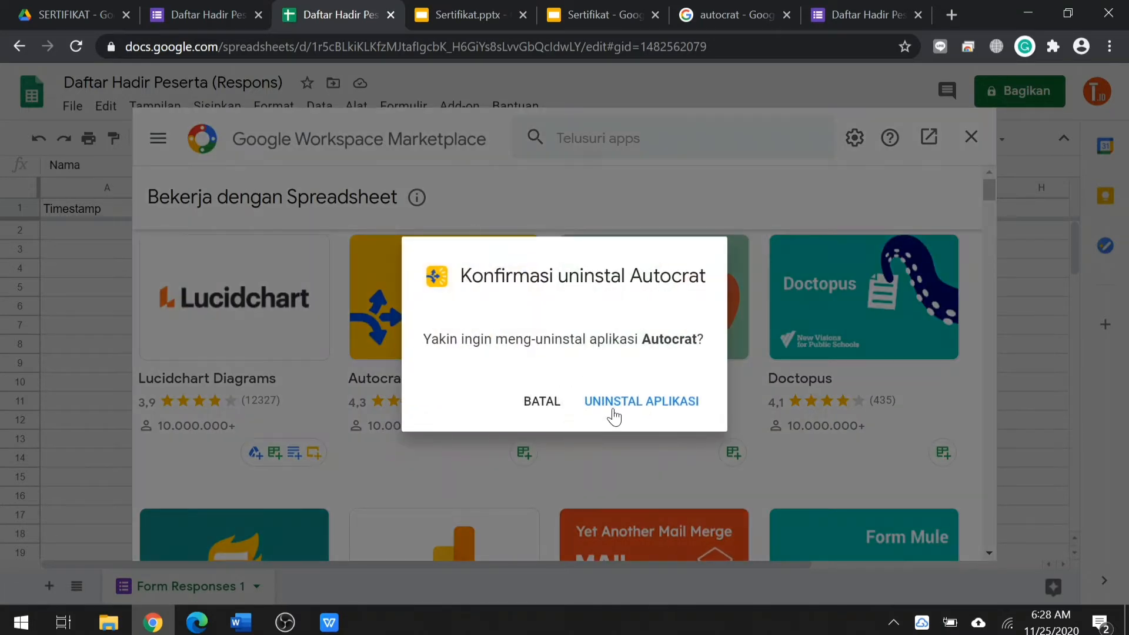
click(617, 407)
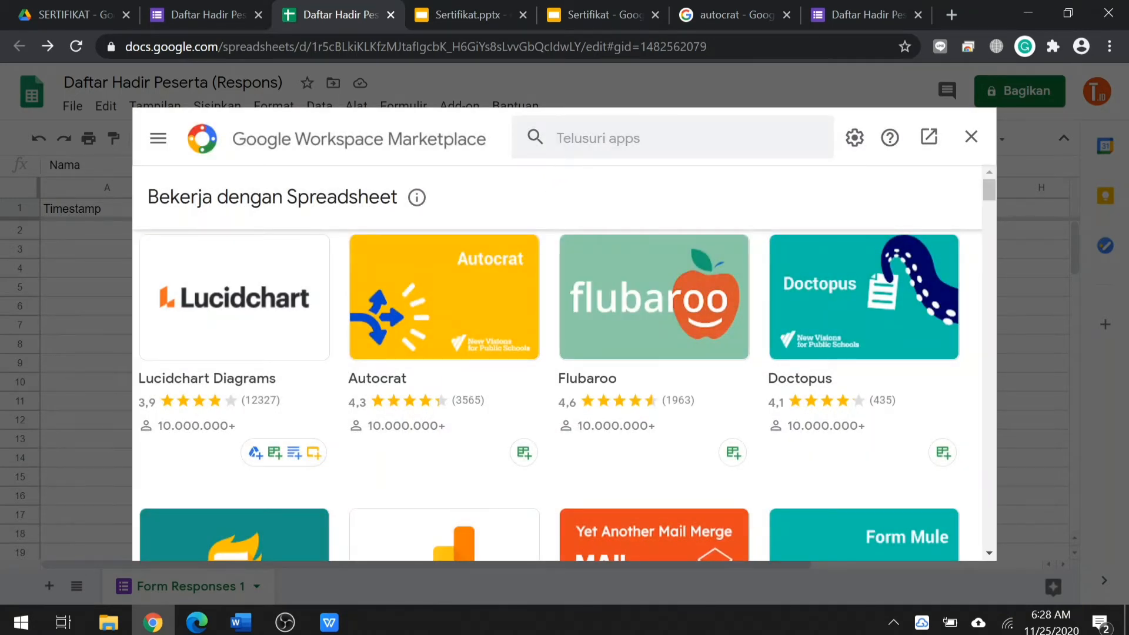
Install the Autocrat add-on with the signed-in Google account, grant its requested permissions, and close the Marketplace.
click(446, 326)
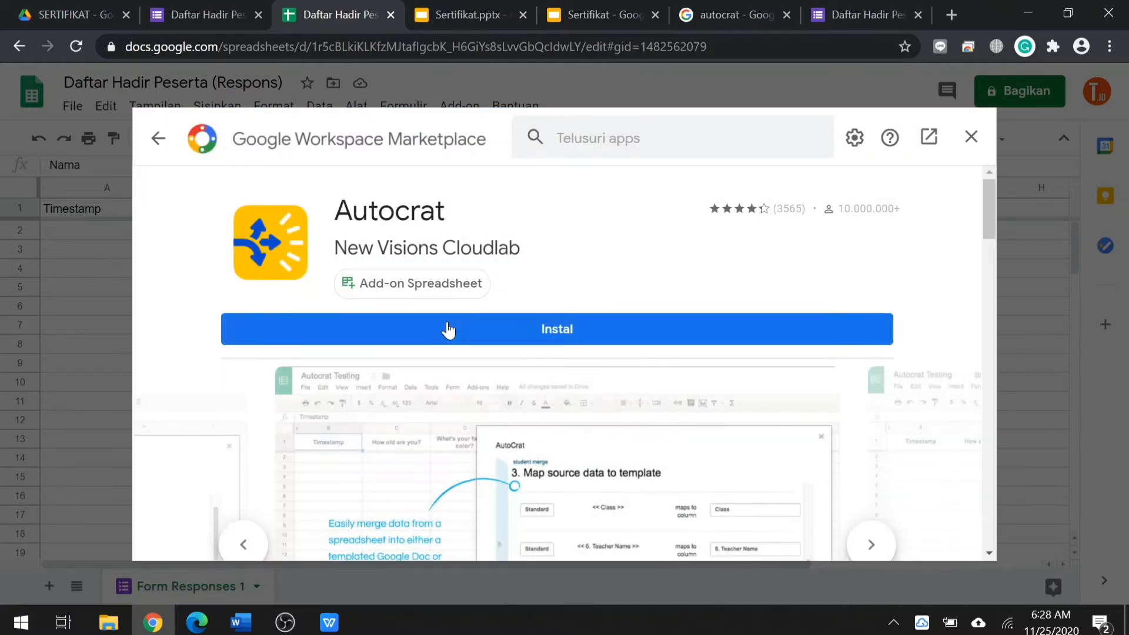
click(448, 329)
click(649, 439)
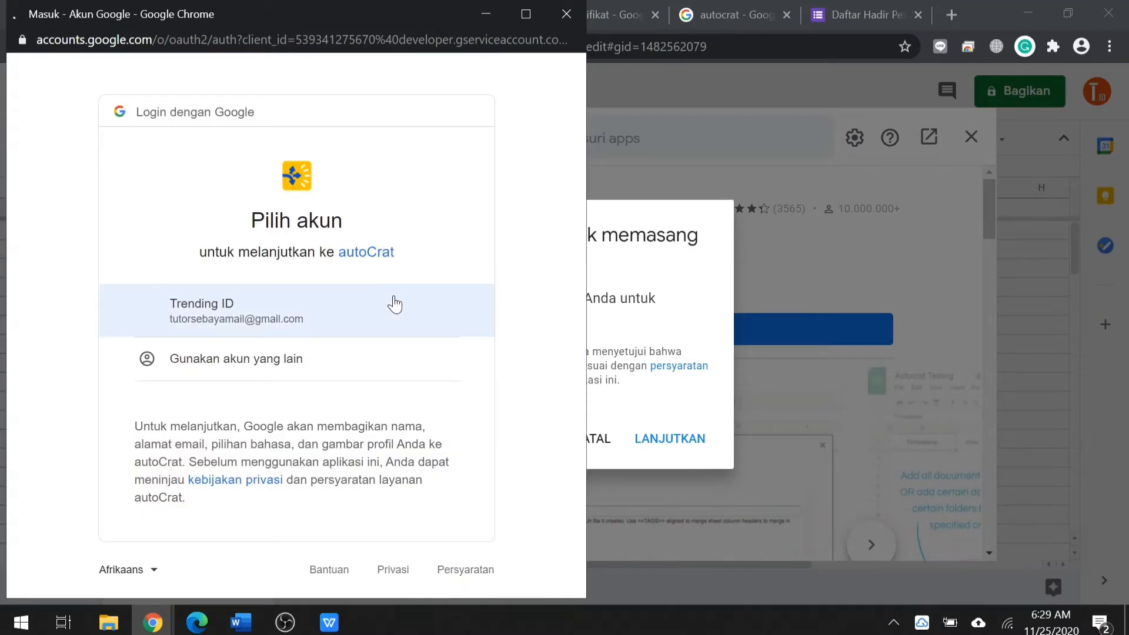
click(282, 318)
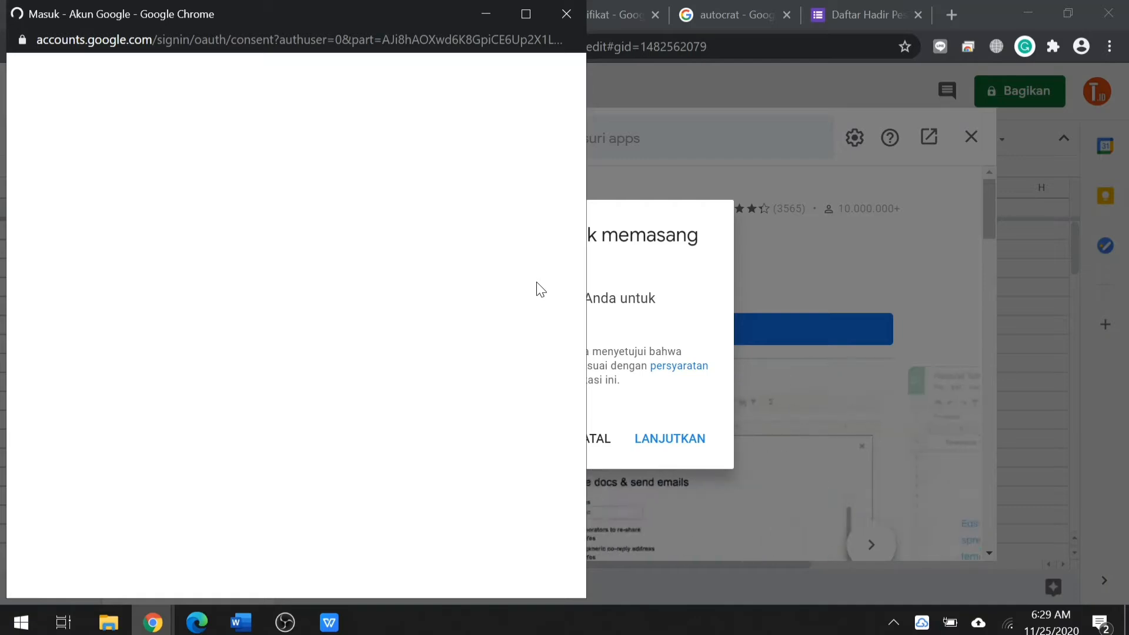
scroll(532, 291, down, 7)
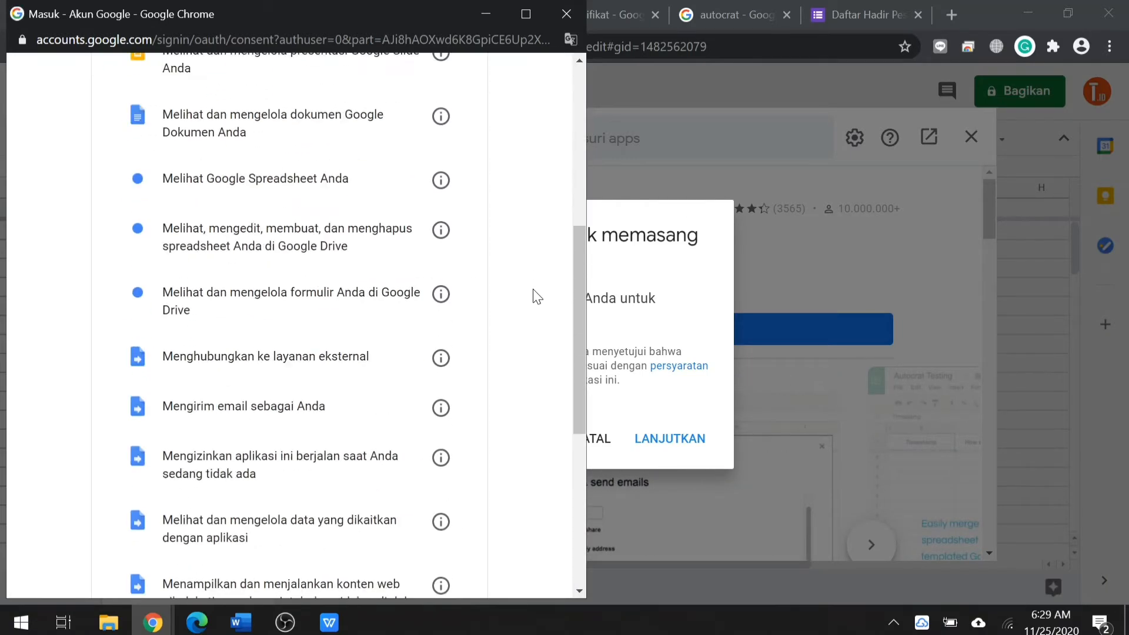
scroll(534, 296, down, 6)
click(428, 464)
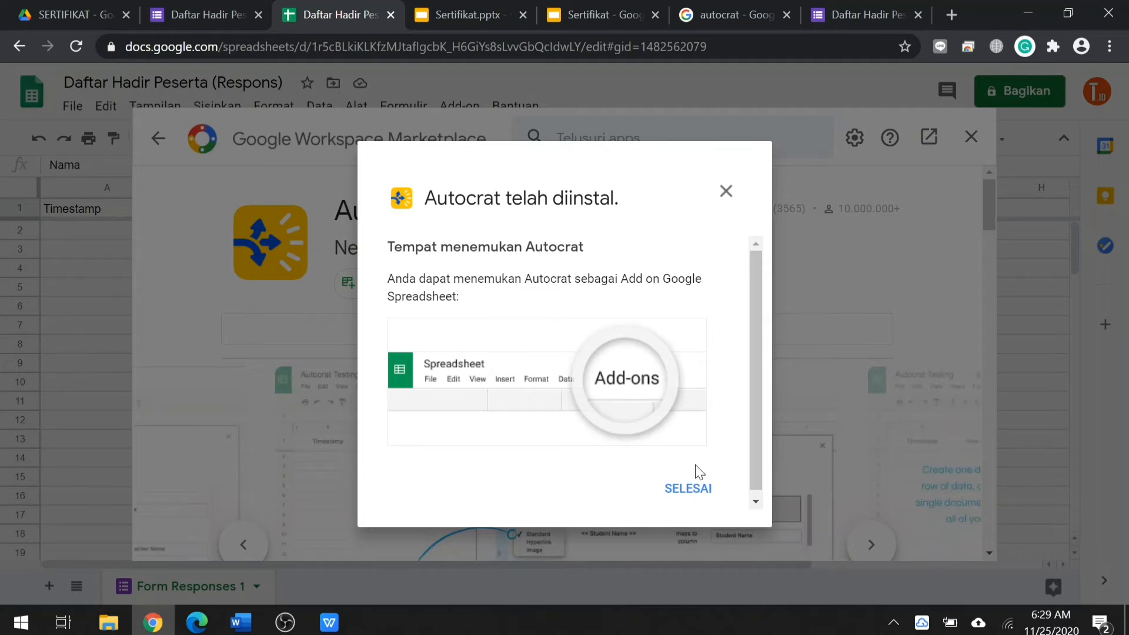
click(691, 488)
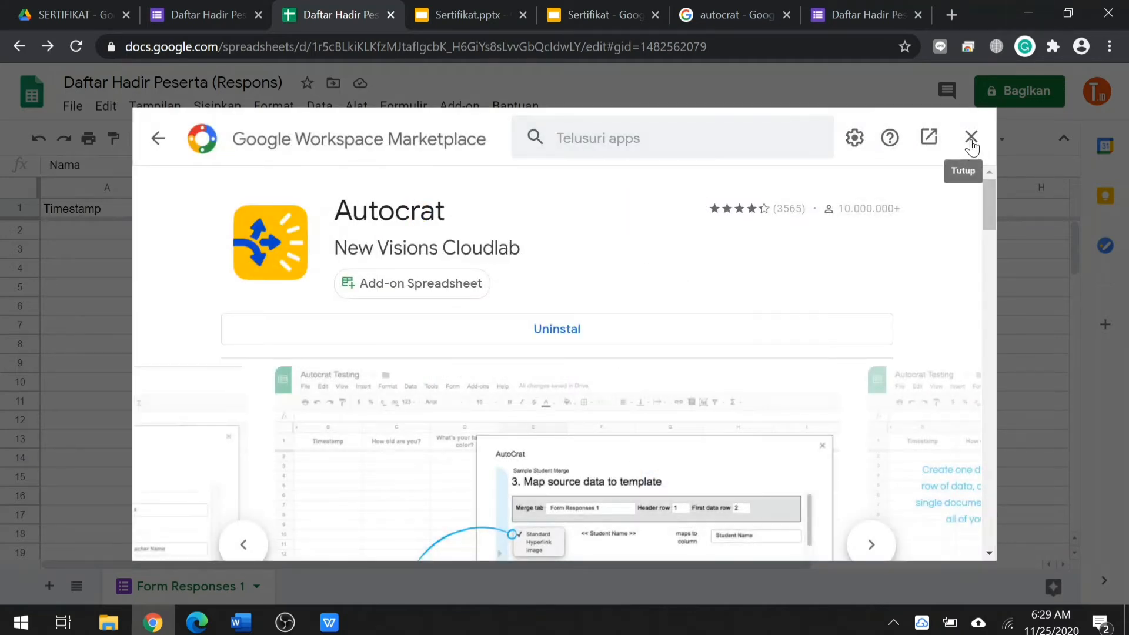
click(971, 140)
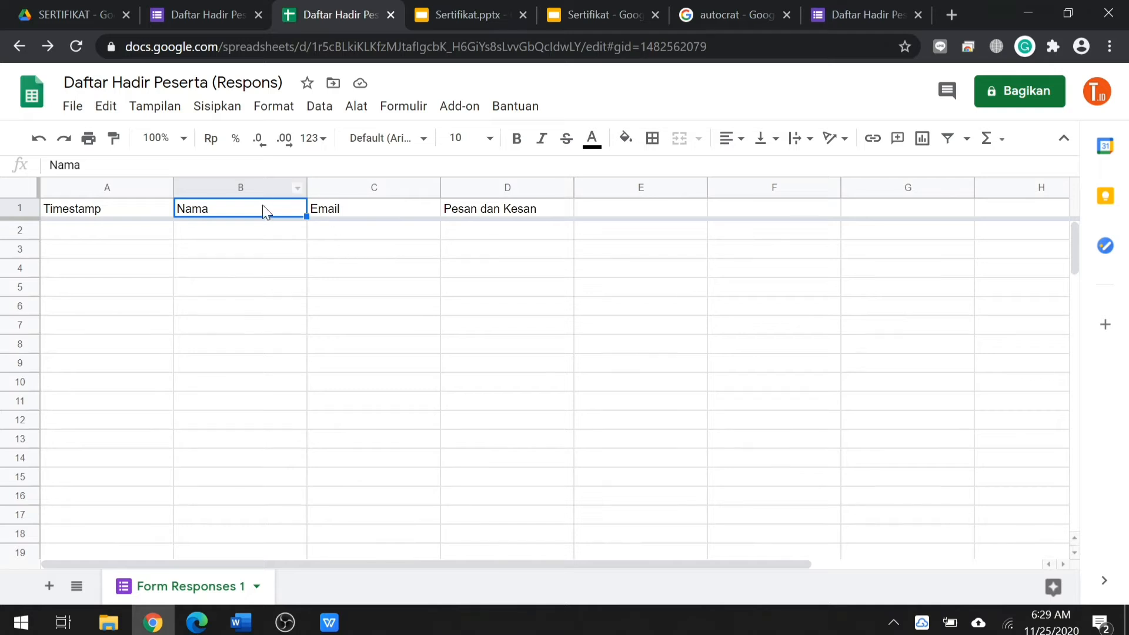
Launch Autocrat, create a new merge job named "sertifikat", and continue to the template choice.
click(462, 112)
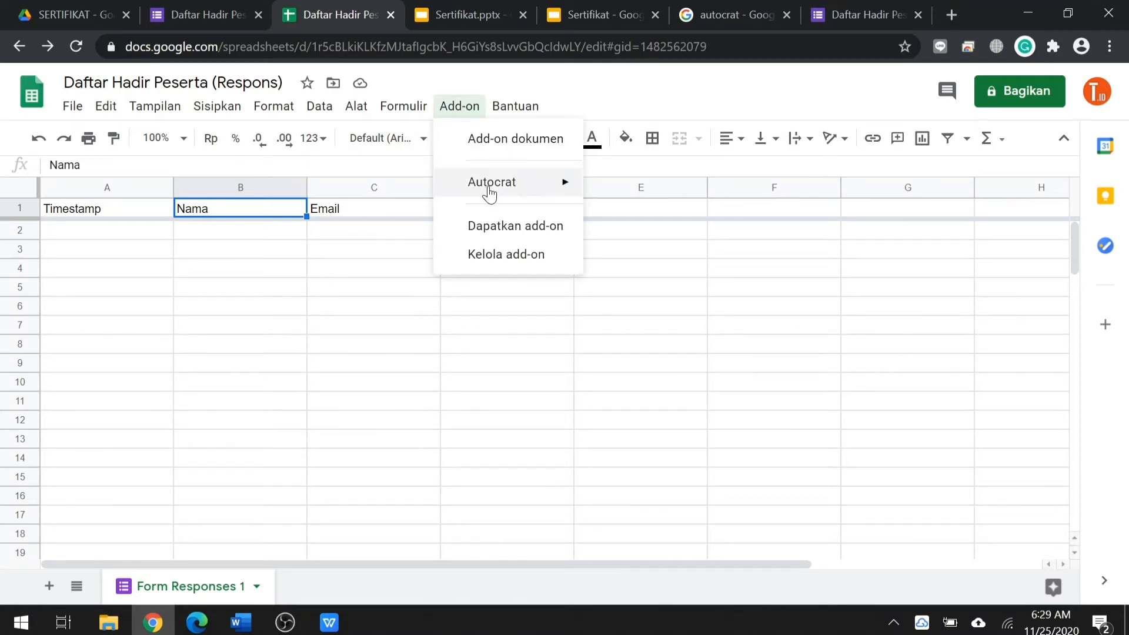
mouse_move(489, 193)
click(630, 188)
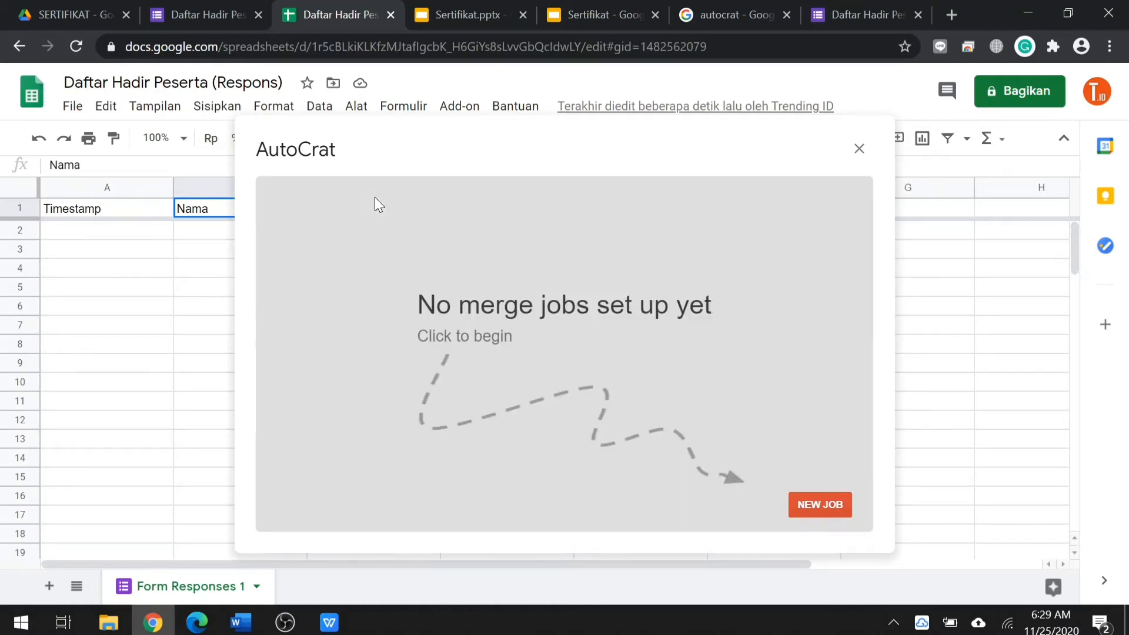
click(817, 505)
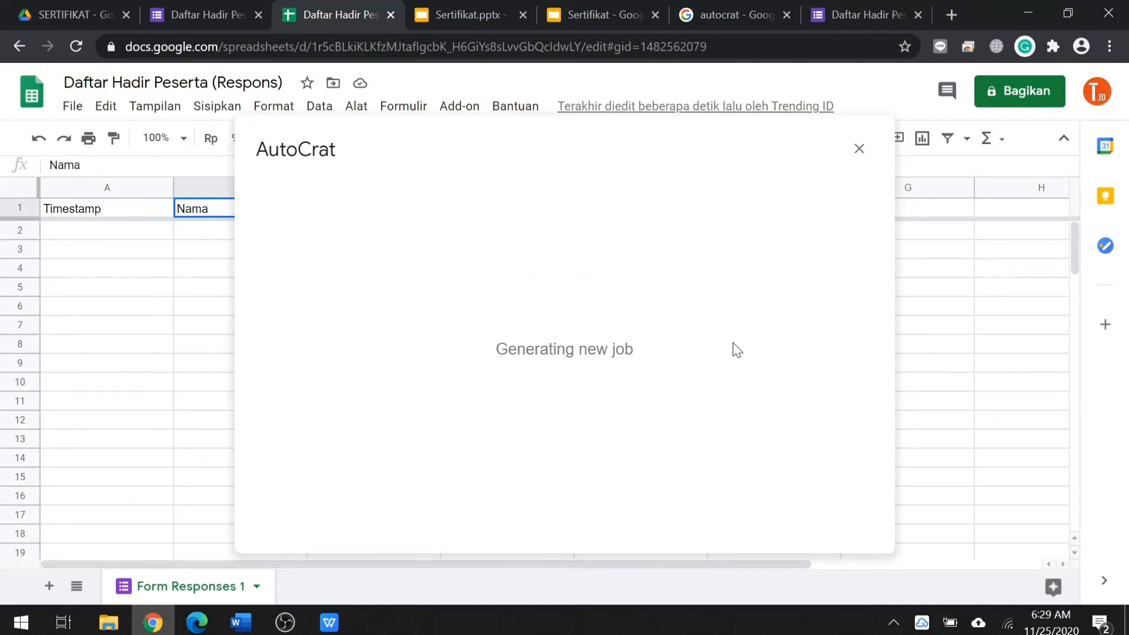
click(695, 267)
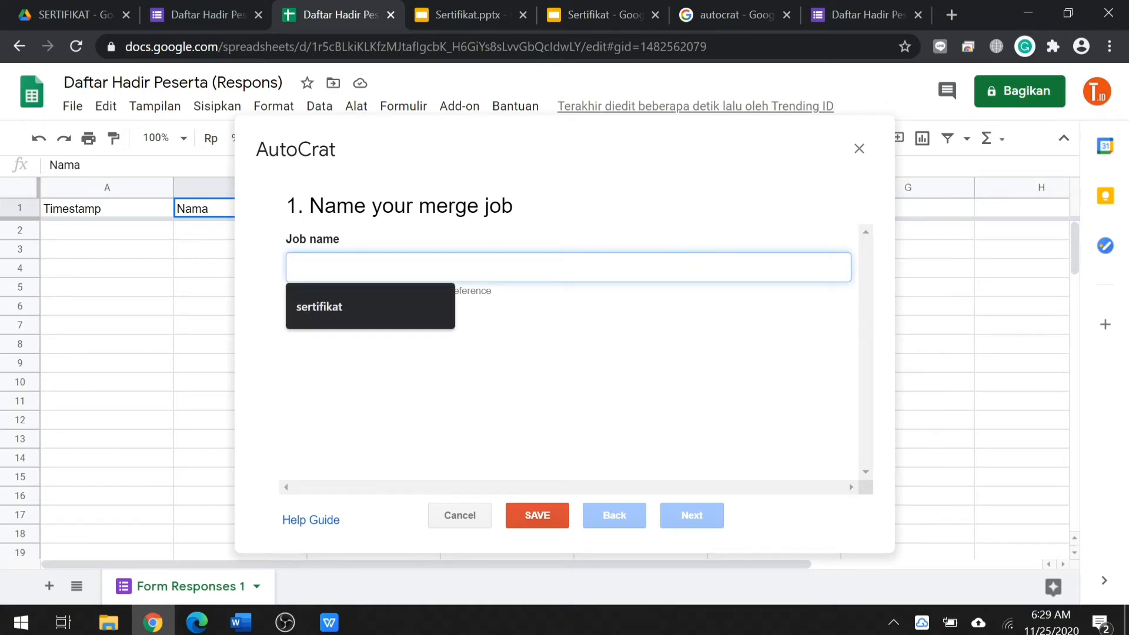
click(318, 309)
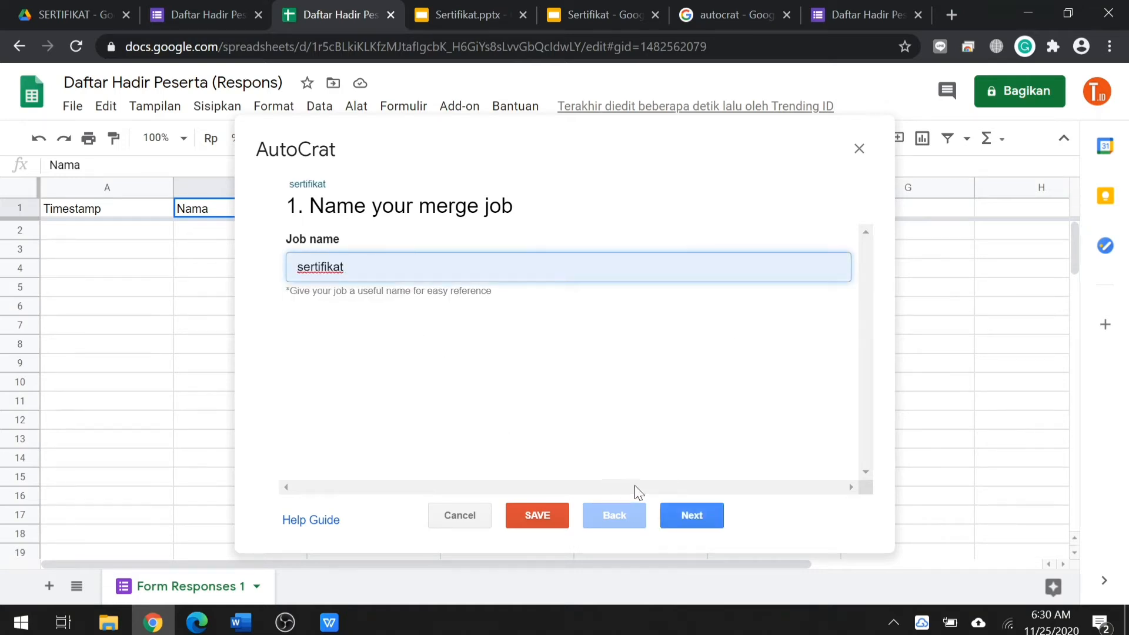
click(691, 518)
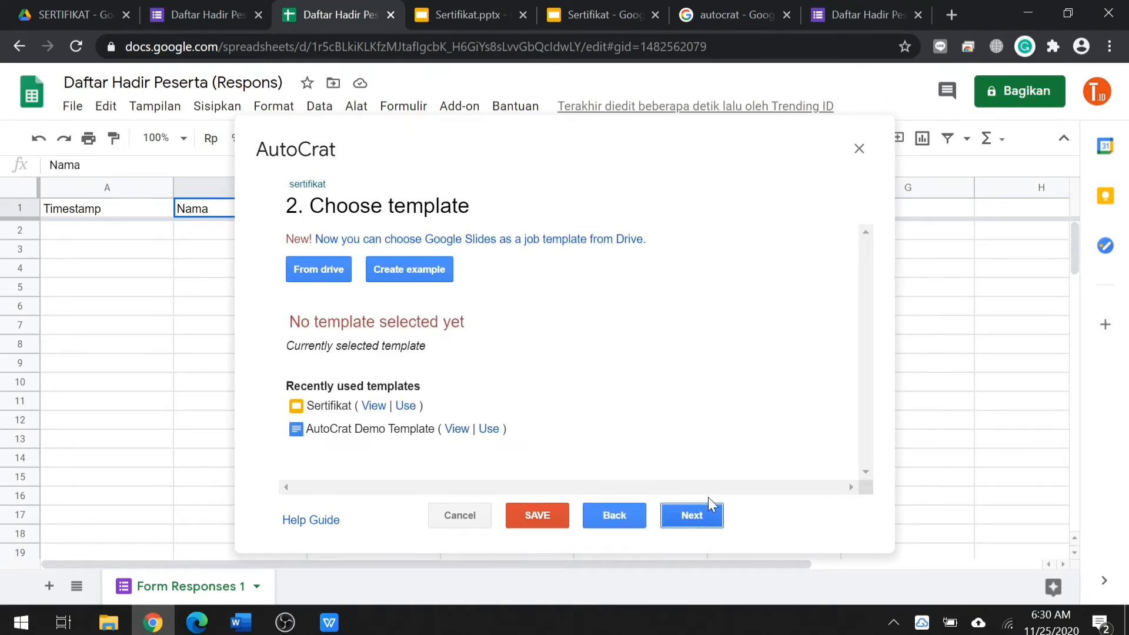
Choose the Sertifikat Google Slides file from Drive as the merge job's template and continue to the data mapping.
click(314, 272)
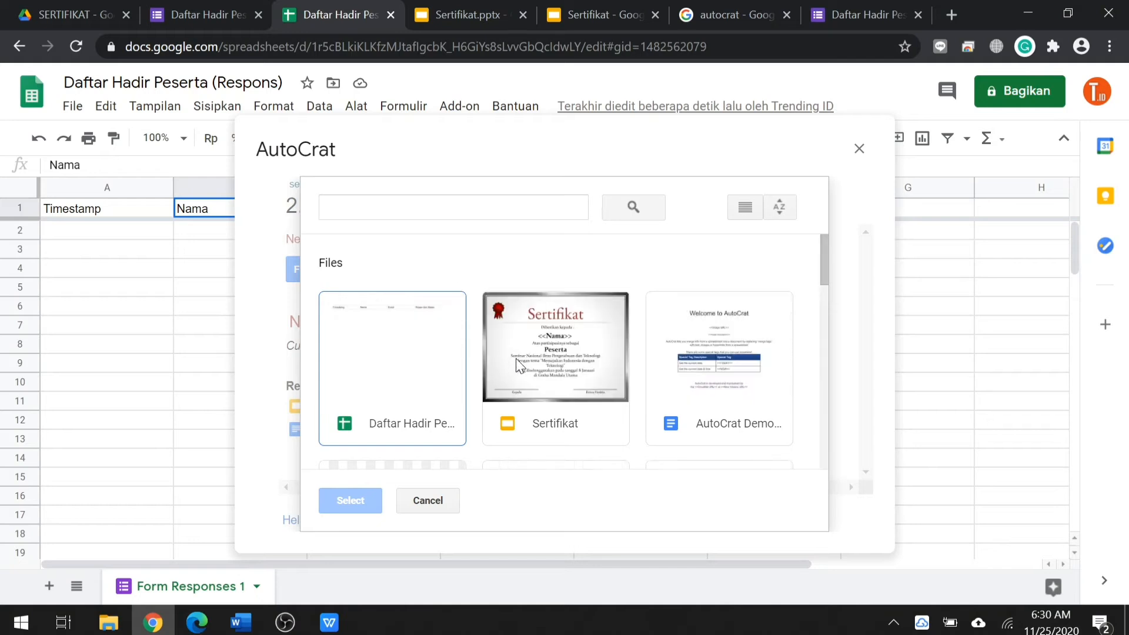
click(520, 353)
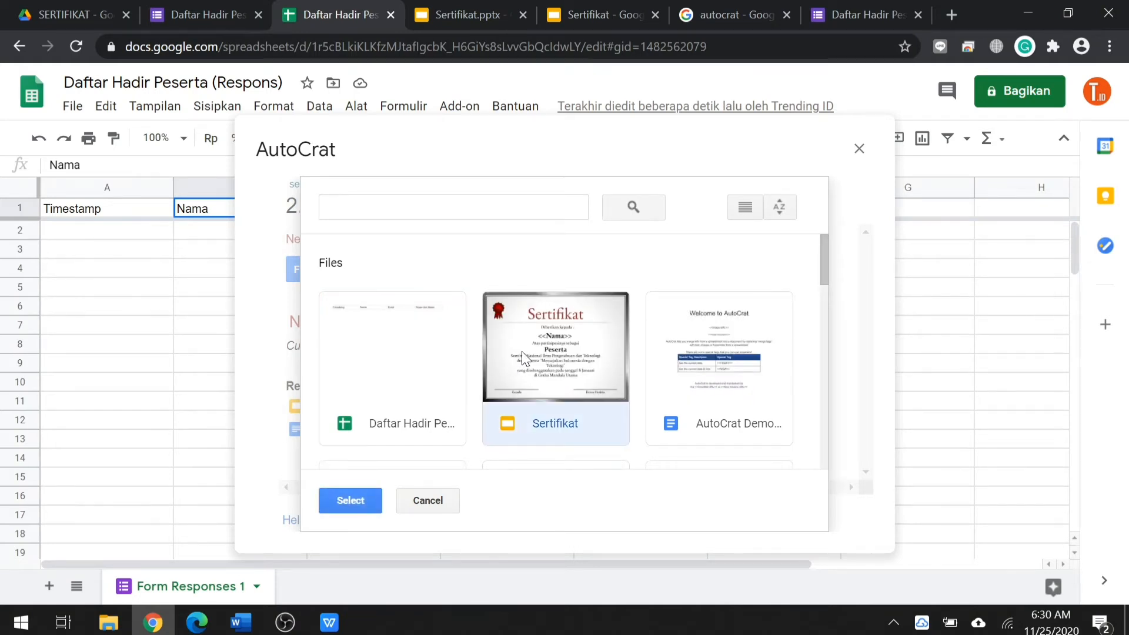
scroll(520, 356, down, 1)
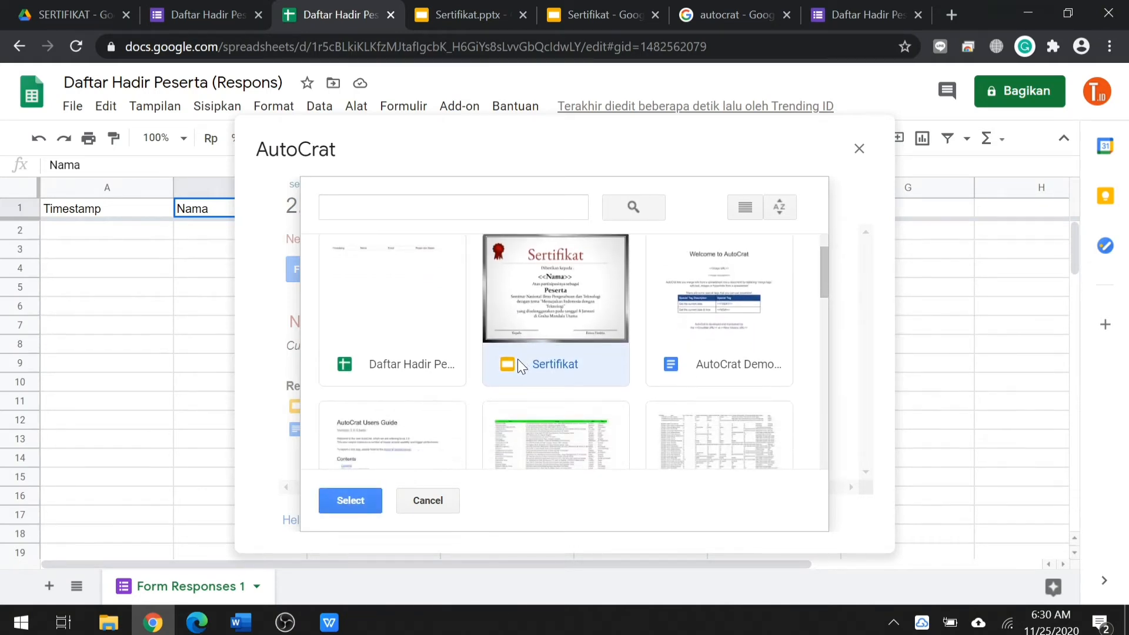
click(349, 496)
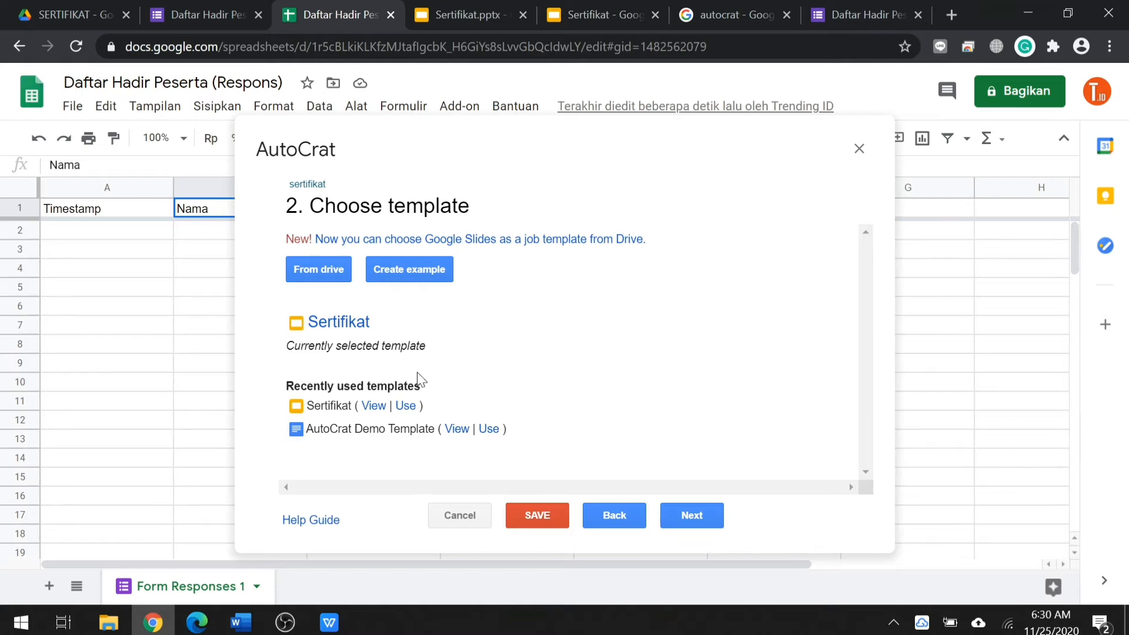
click(692, 515)
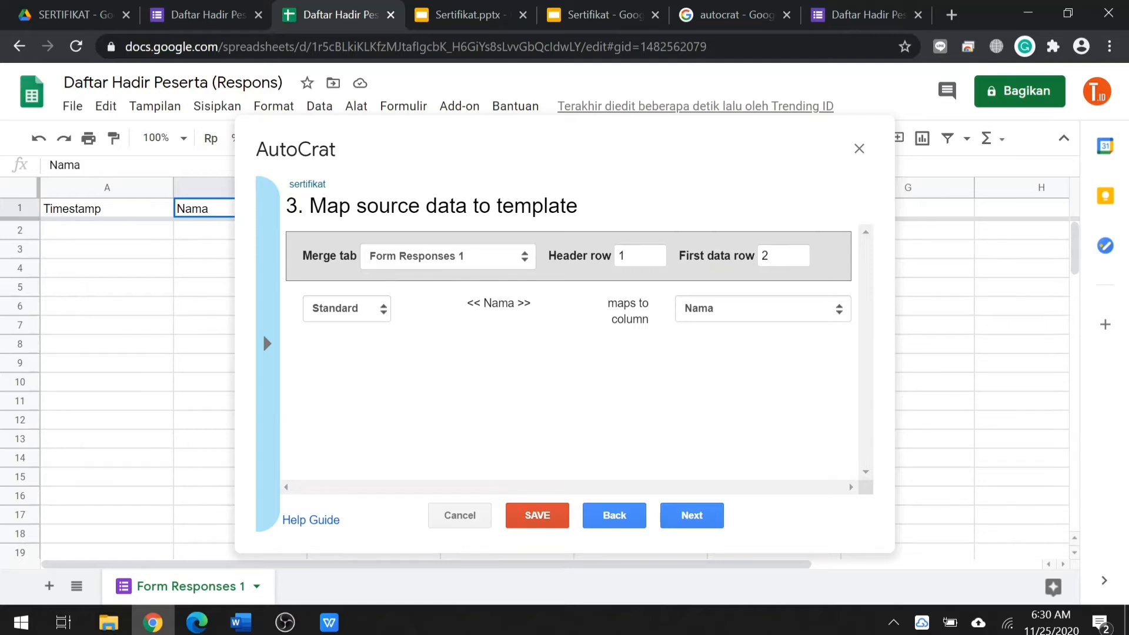
Keep the <<Nama>> tag mapped to the Nama column and continue to the file settings.
click(725, 321)
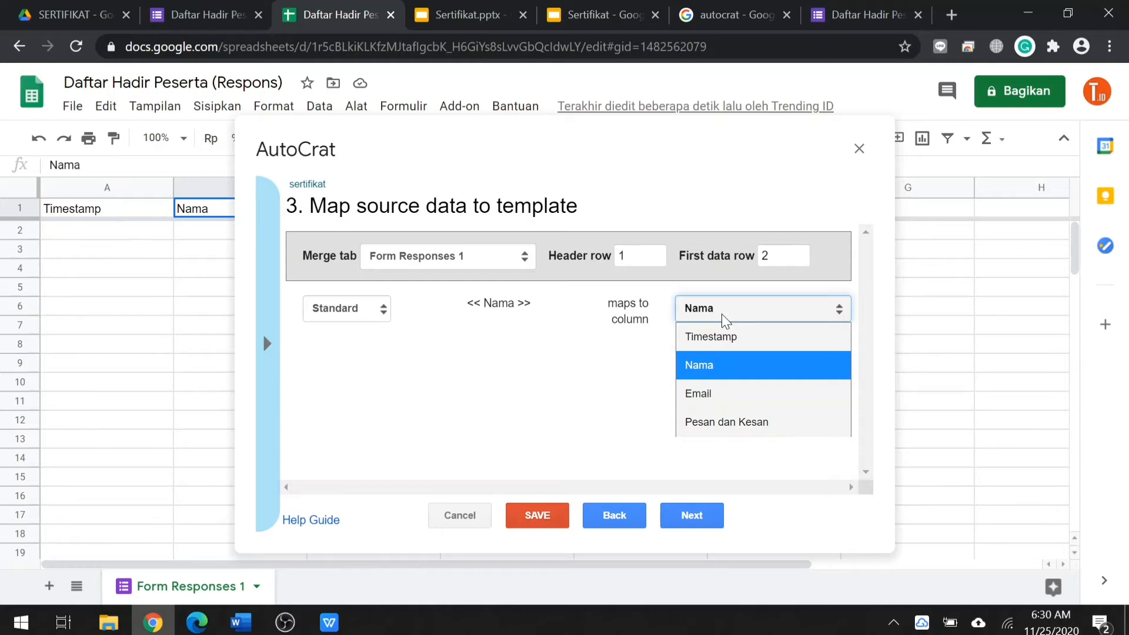
click(725, 321)
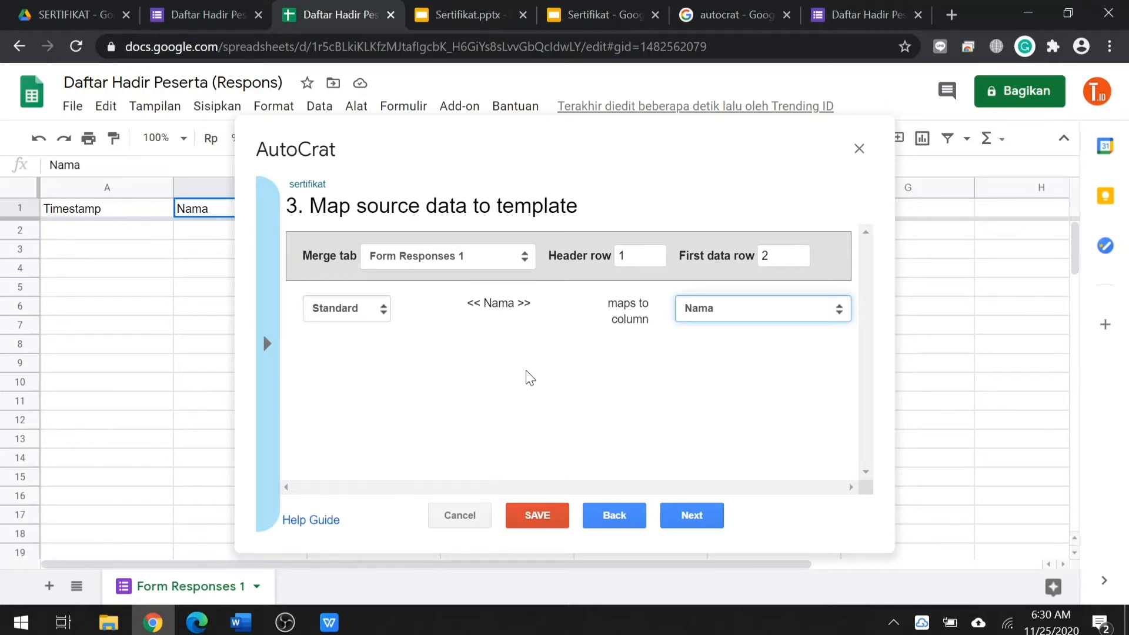
click(667, 510)
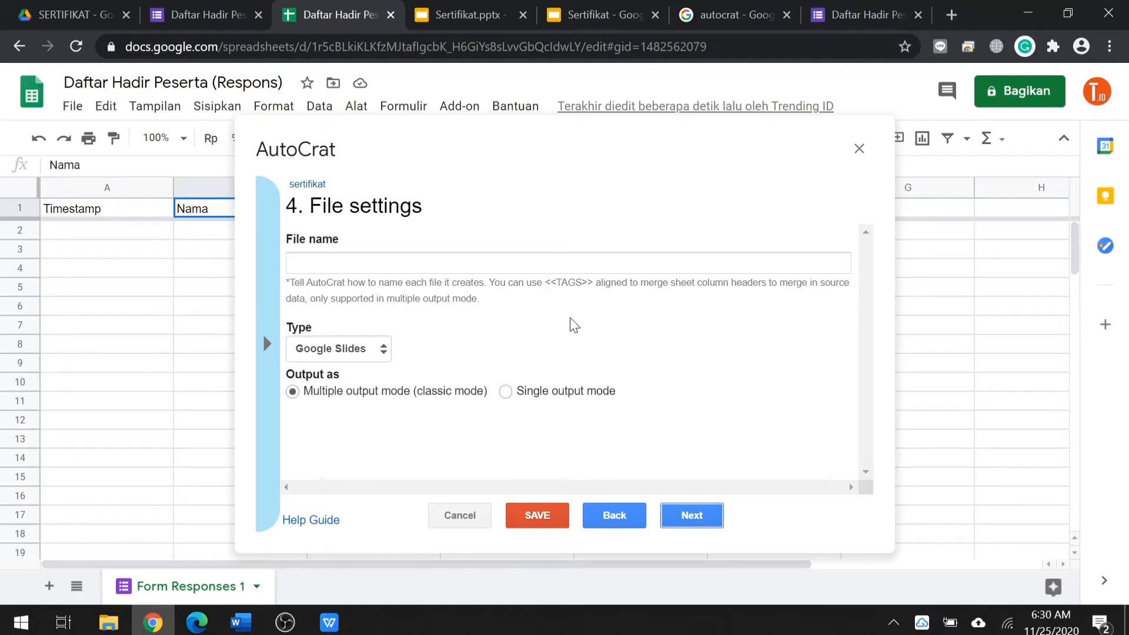
Set the merge job's output file name to "Sertifikat_<<Nama>>".
click(435, 263)
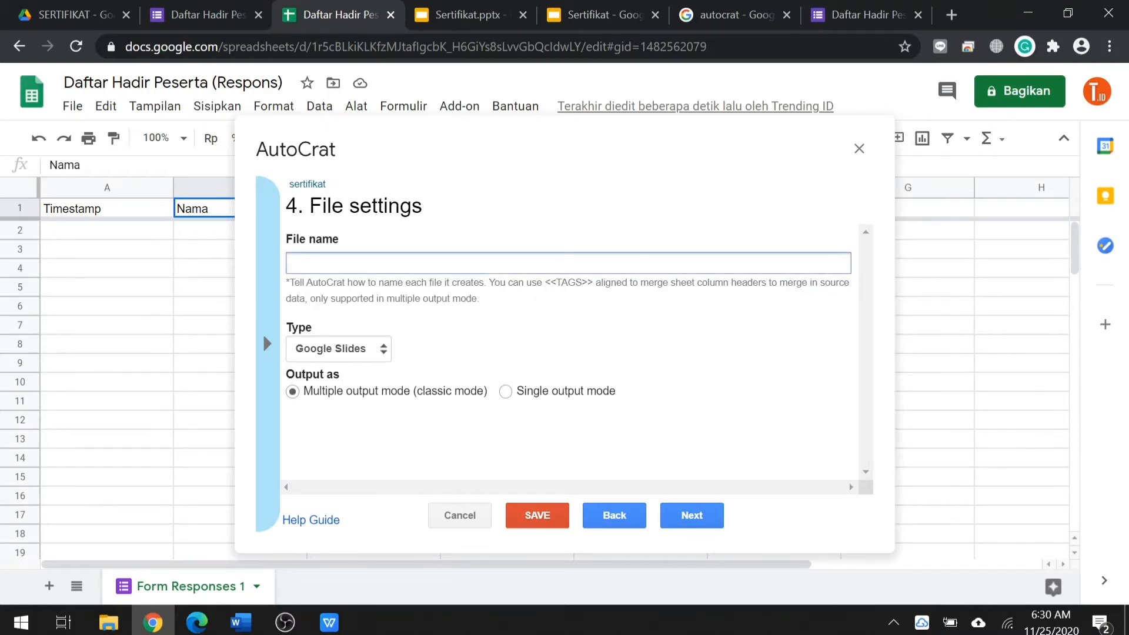
text(Sertifikat_<<Nama)
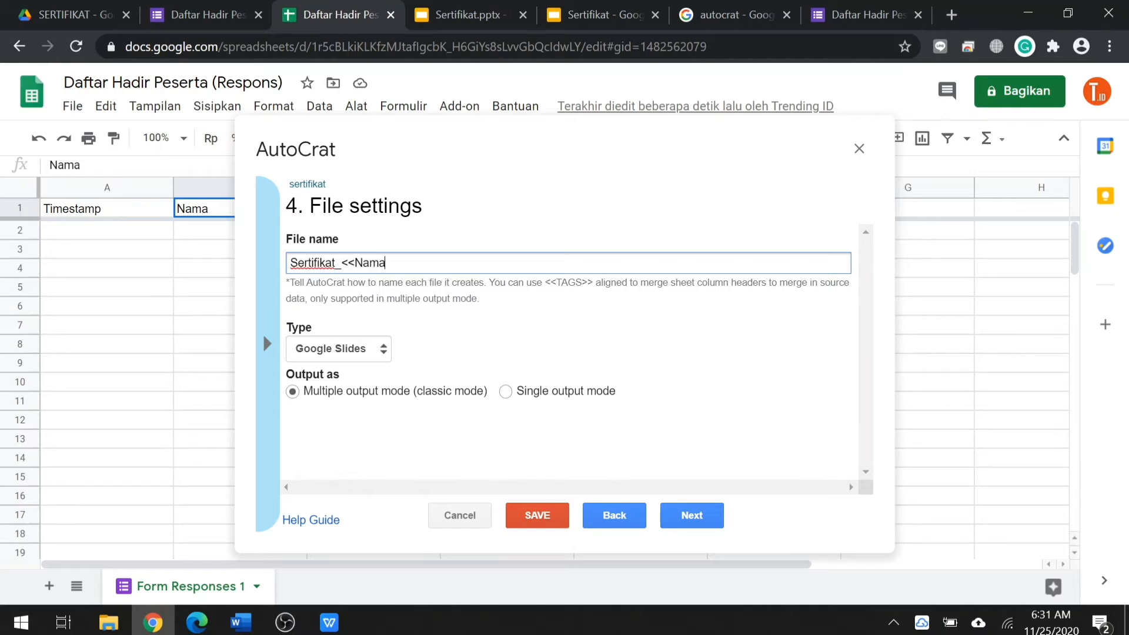
text(>>)
Set the output file type to PDF and continue to the destination folder choice.
click(380, 350)
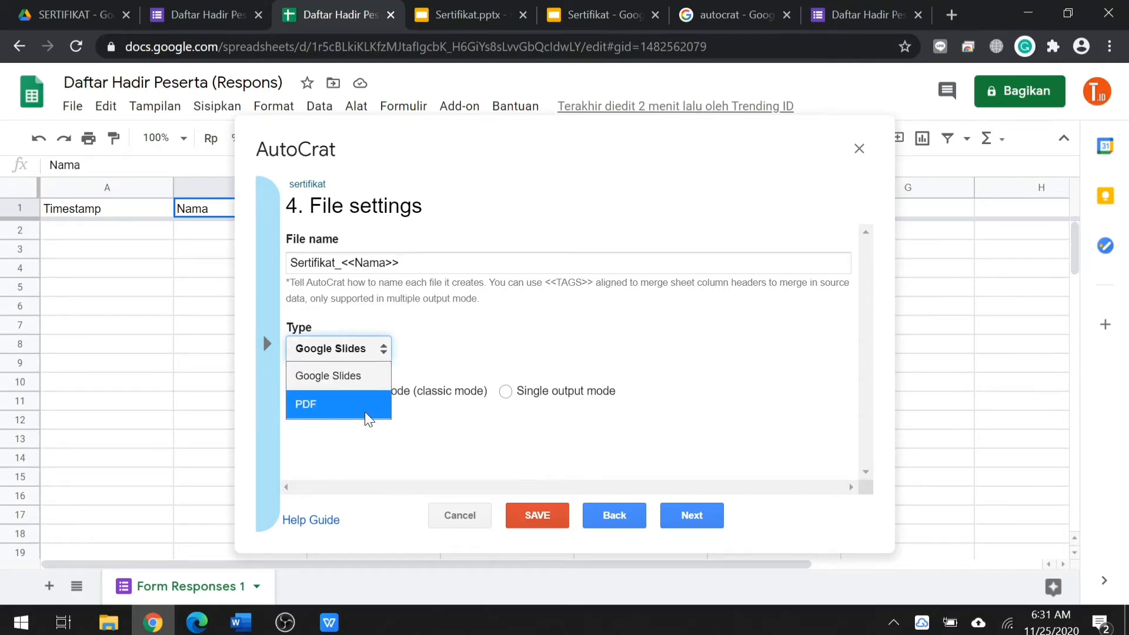
click(368, 376)
click(366, 357)
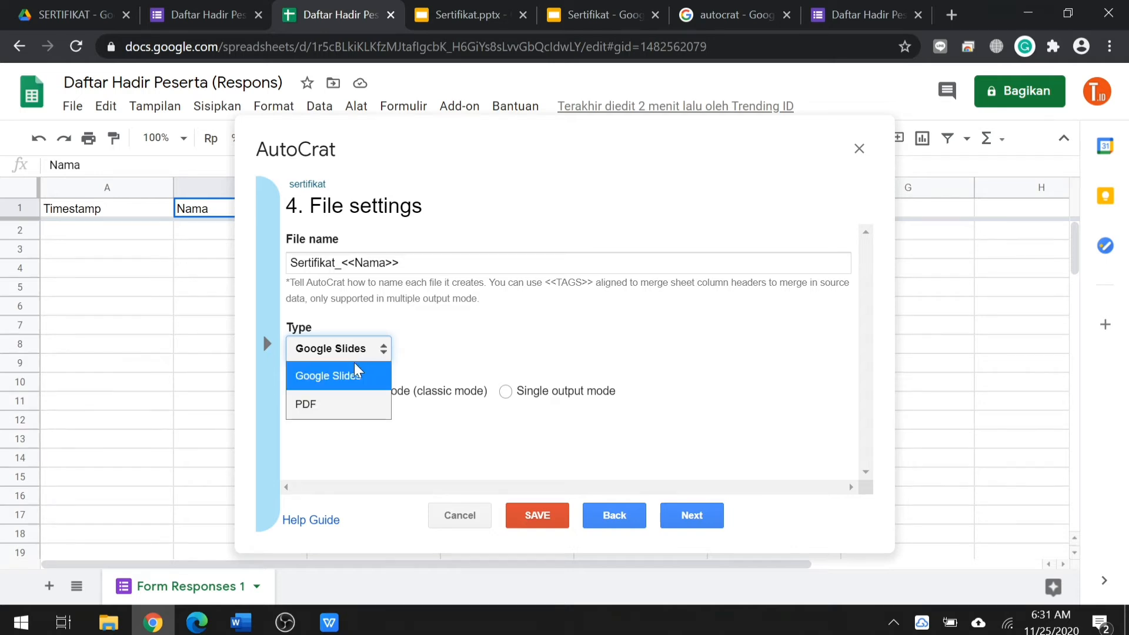
click(346, 410)
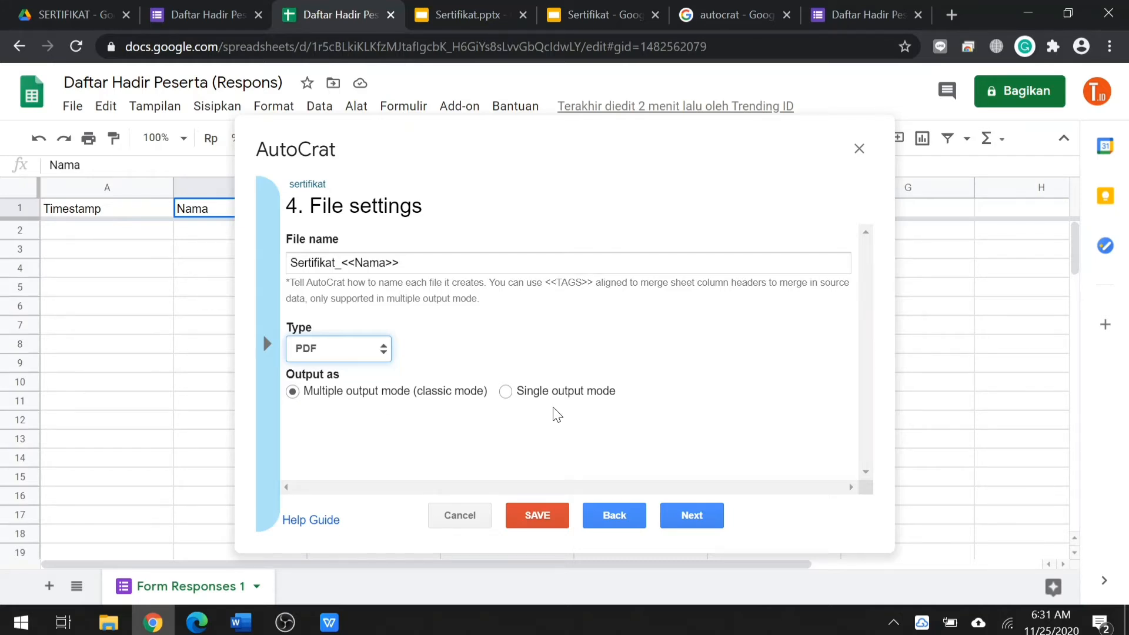
click(676, 515)
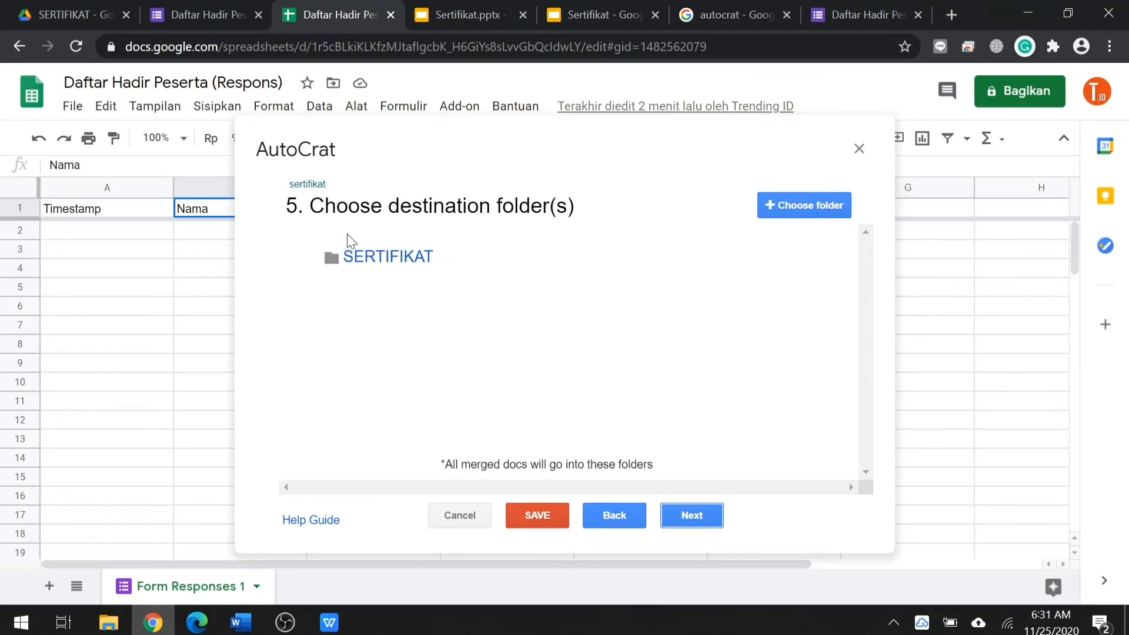
Open the SERTIFIKAT folder in Drive and create a new folder named "Hasil" inside it.
click(391, 257)
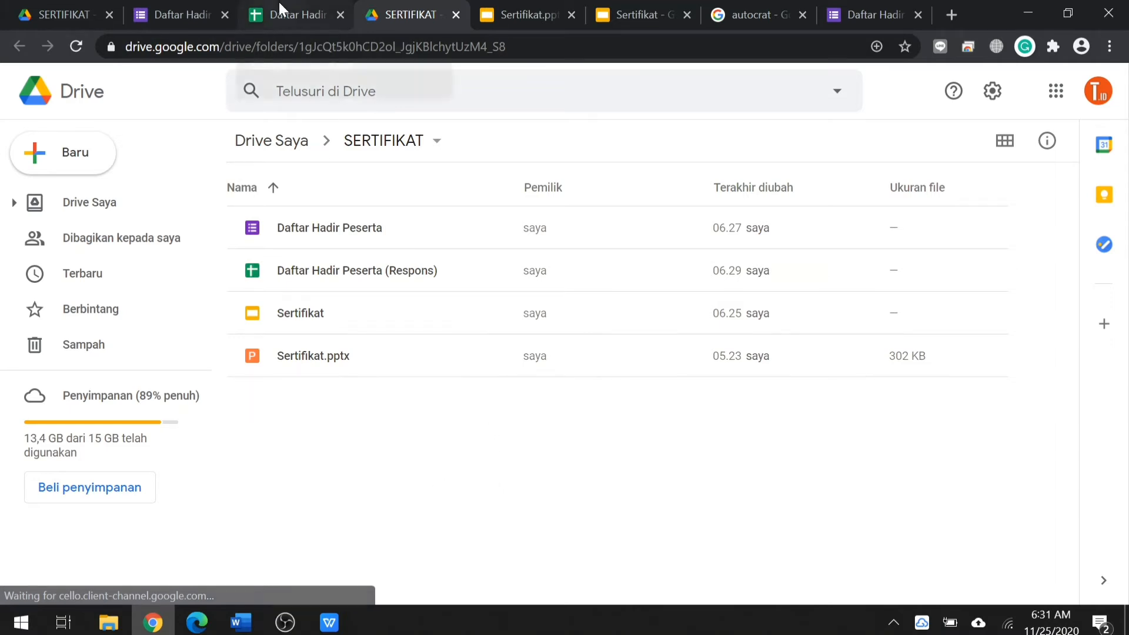
click(94, 160)
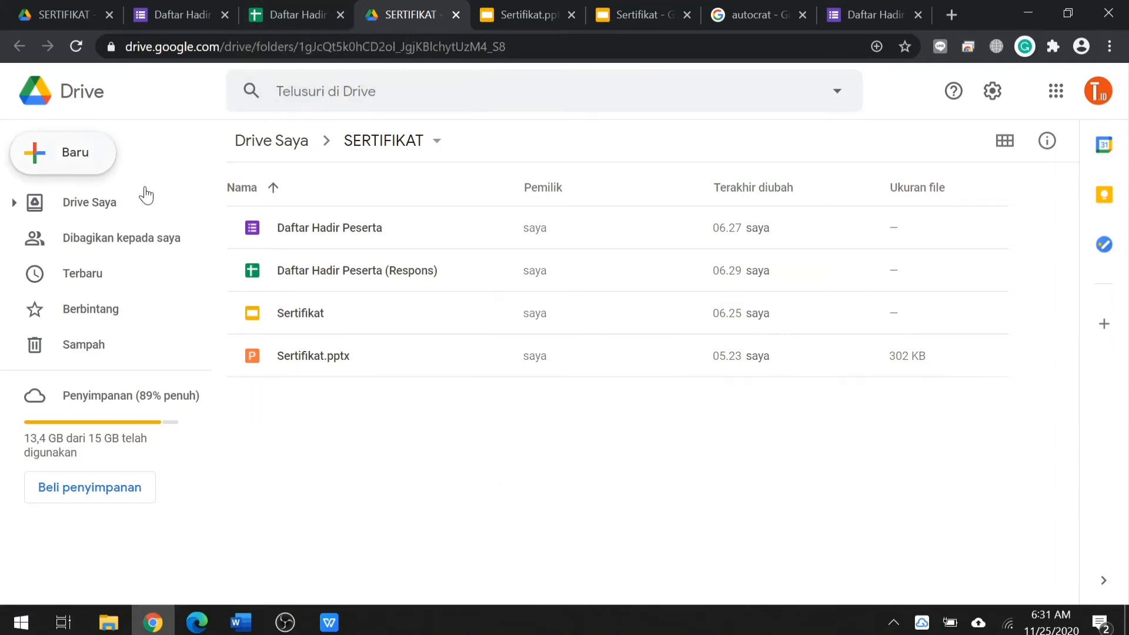
click(158, 165)
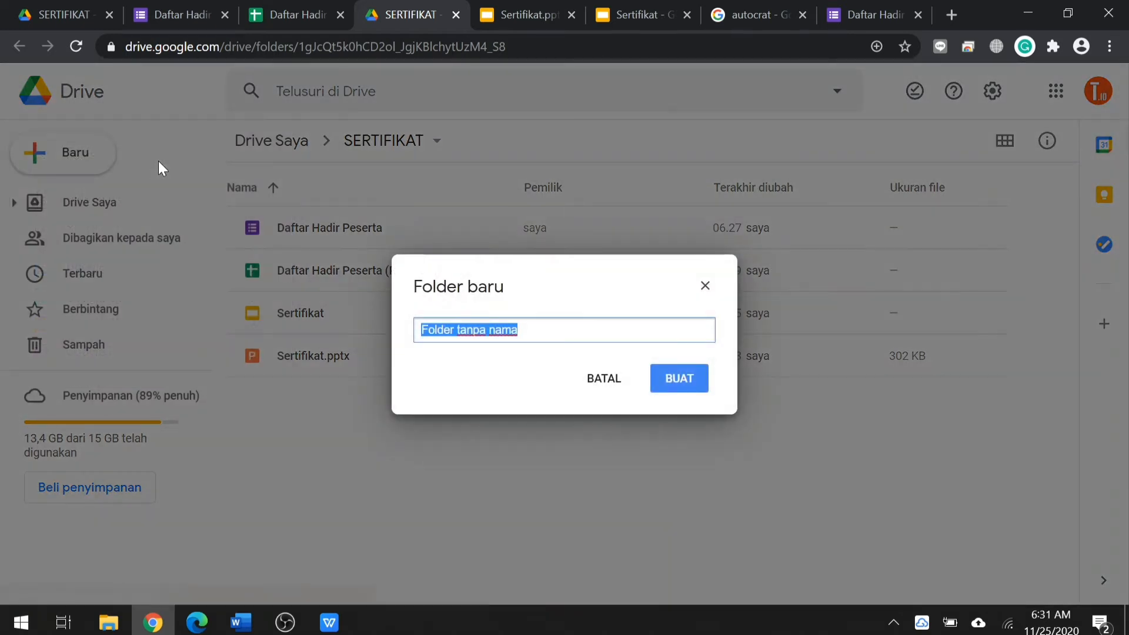
text(hasi)
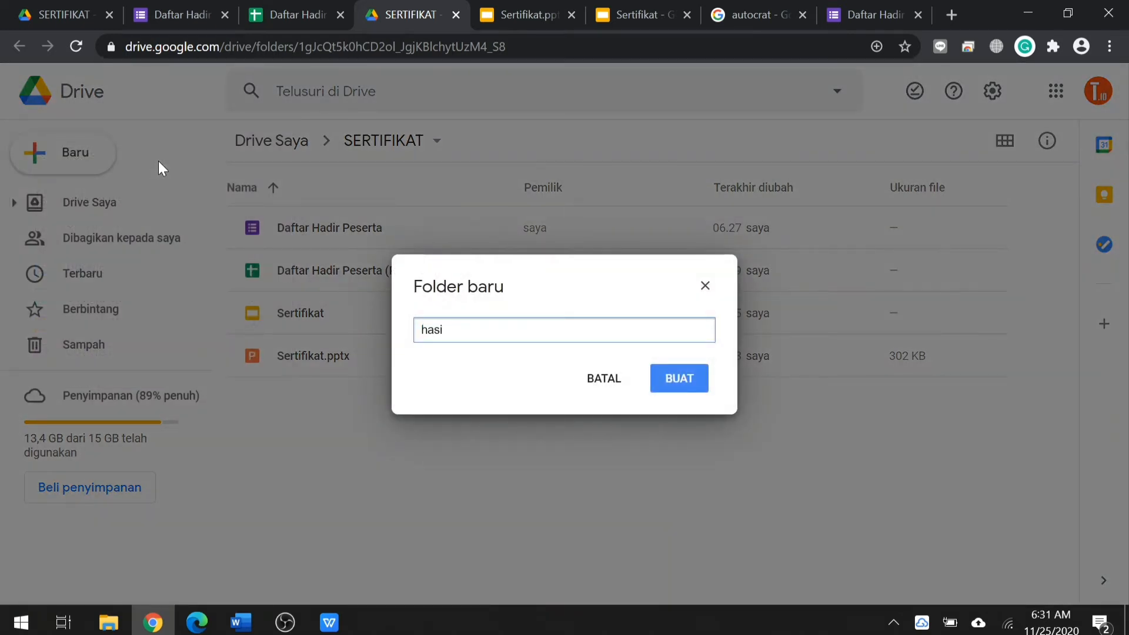
key(BackSpace)
key(BackSpace)
key(BackSpace)
key(BackSpace)
text(Hasil)
click(680, 378)
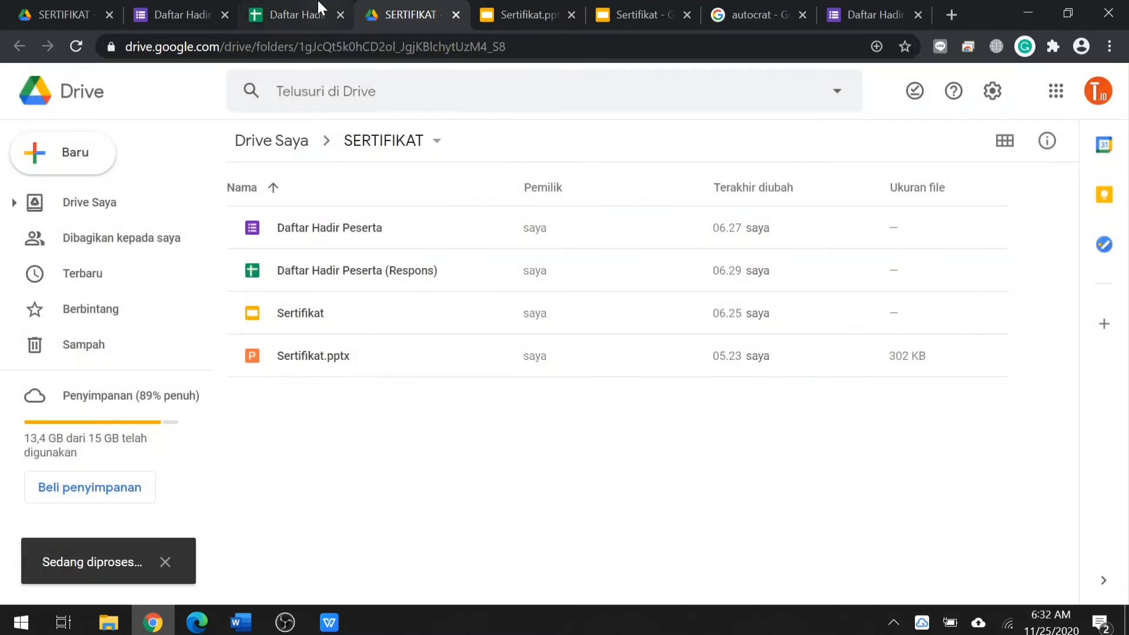
Return to the response spreadsheet and add the Hasil subfolder of SERTIFIKAT as a destination folder for the merge job.
click(317, 3)
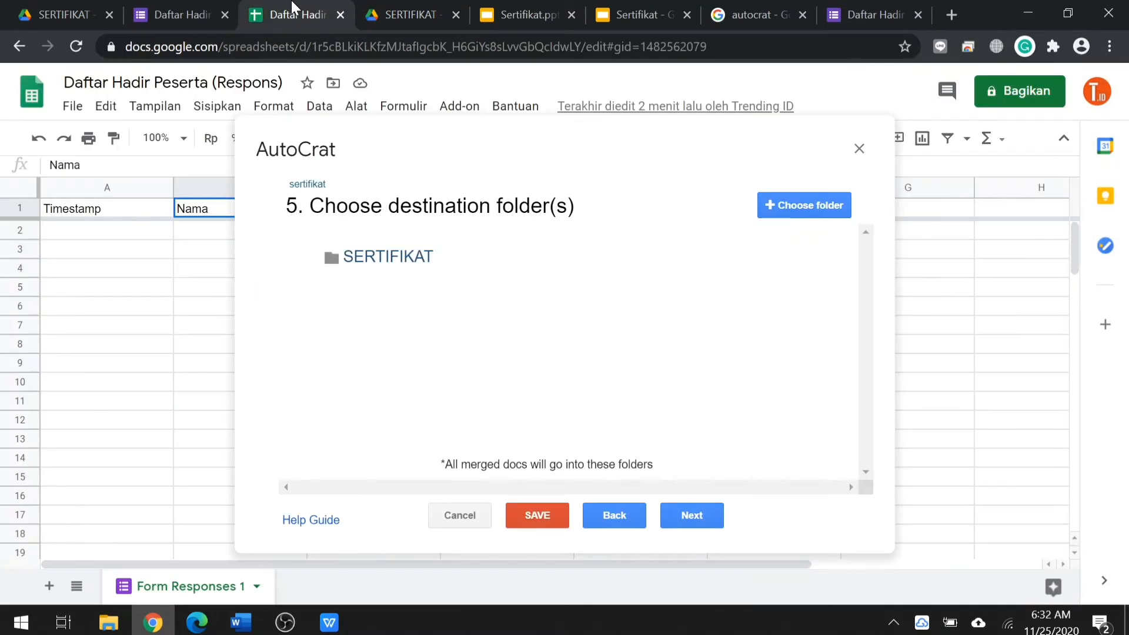
click(769, 210)
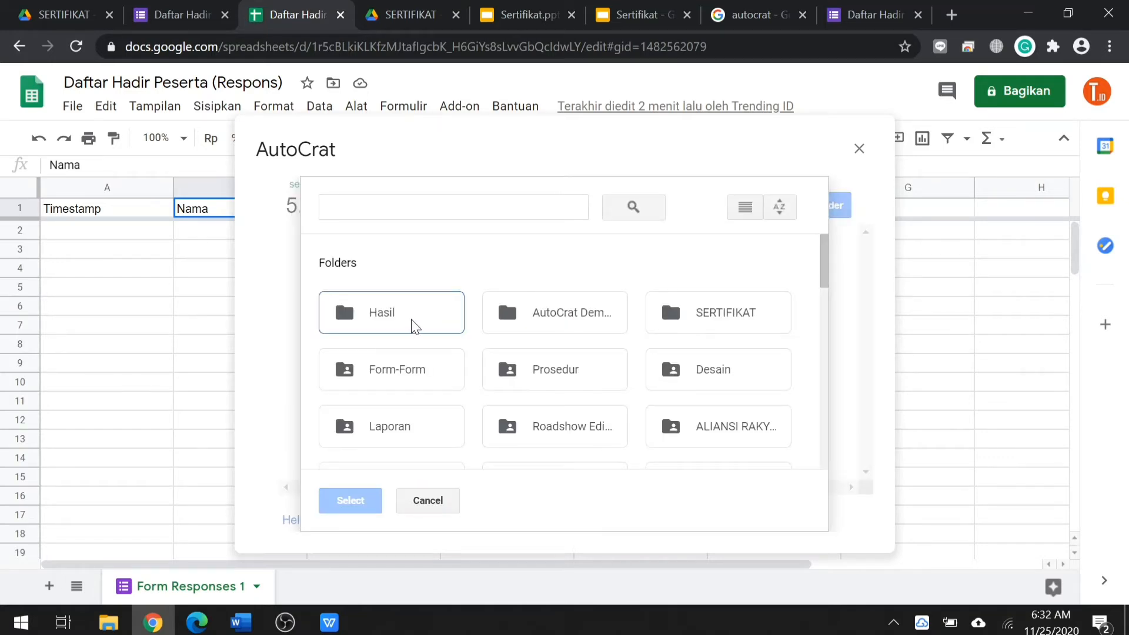
double_click(406, 320)
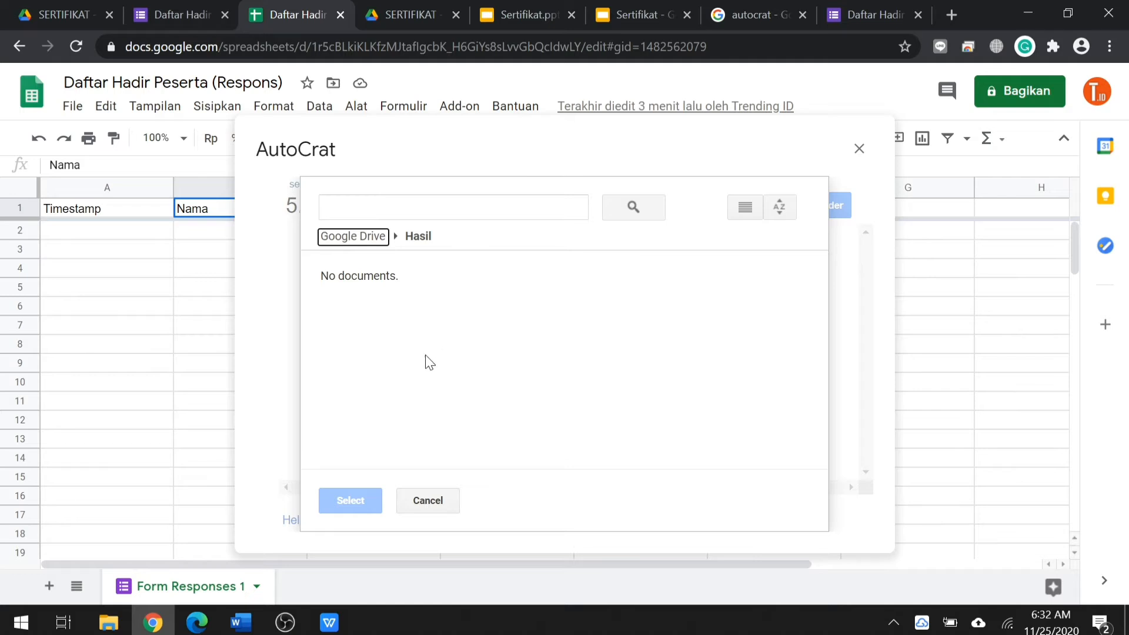
click(357, 241)
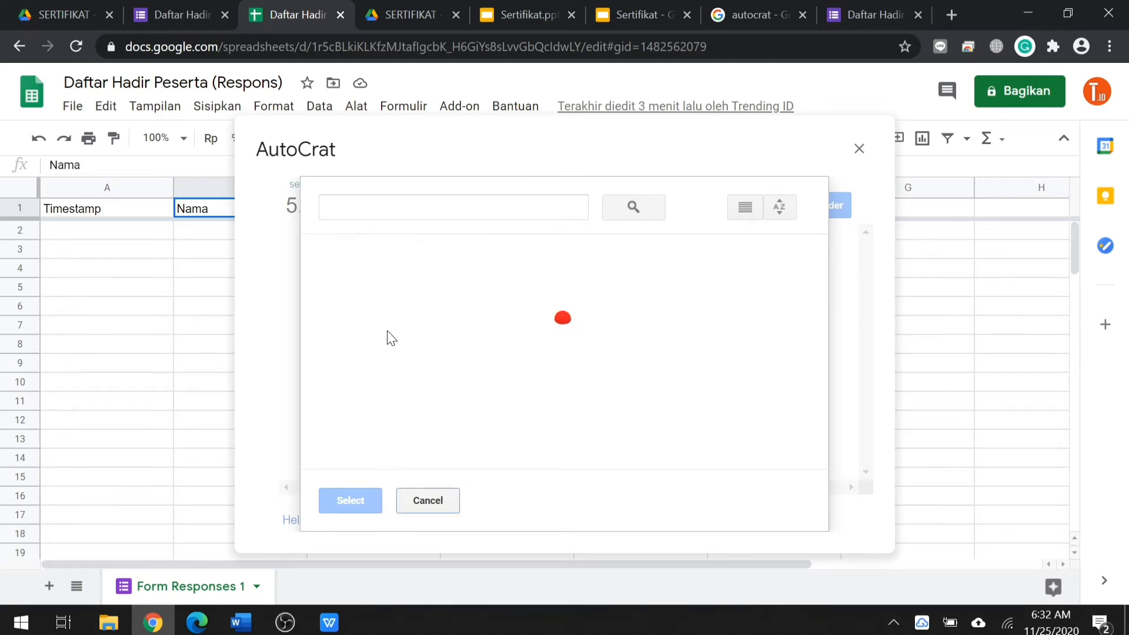
click(411, 315)
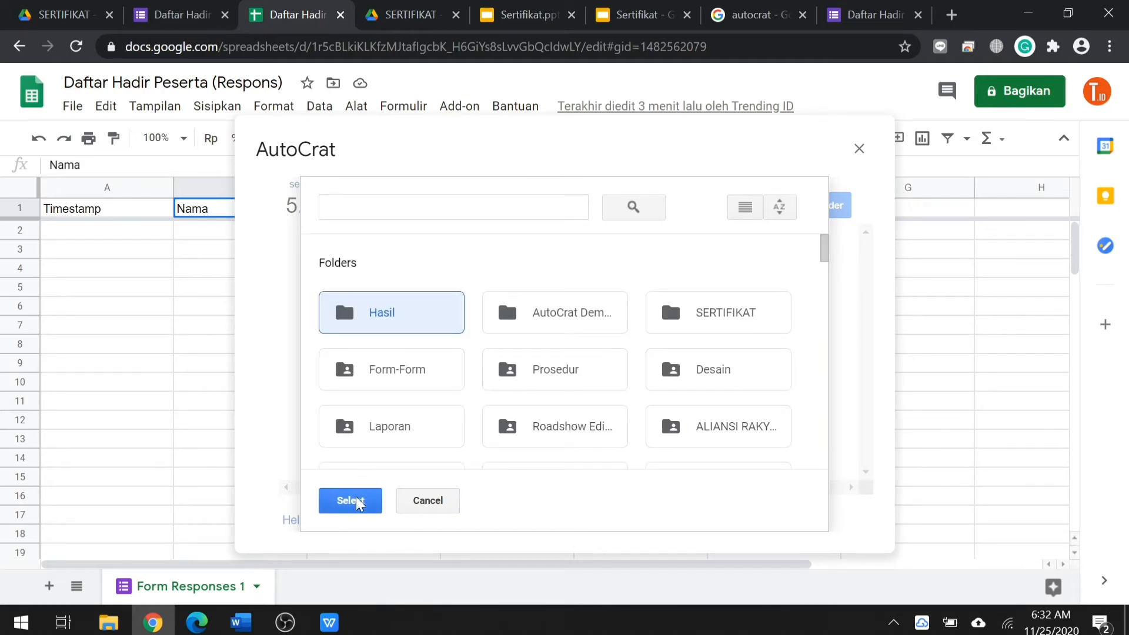
double_click(680, 307)
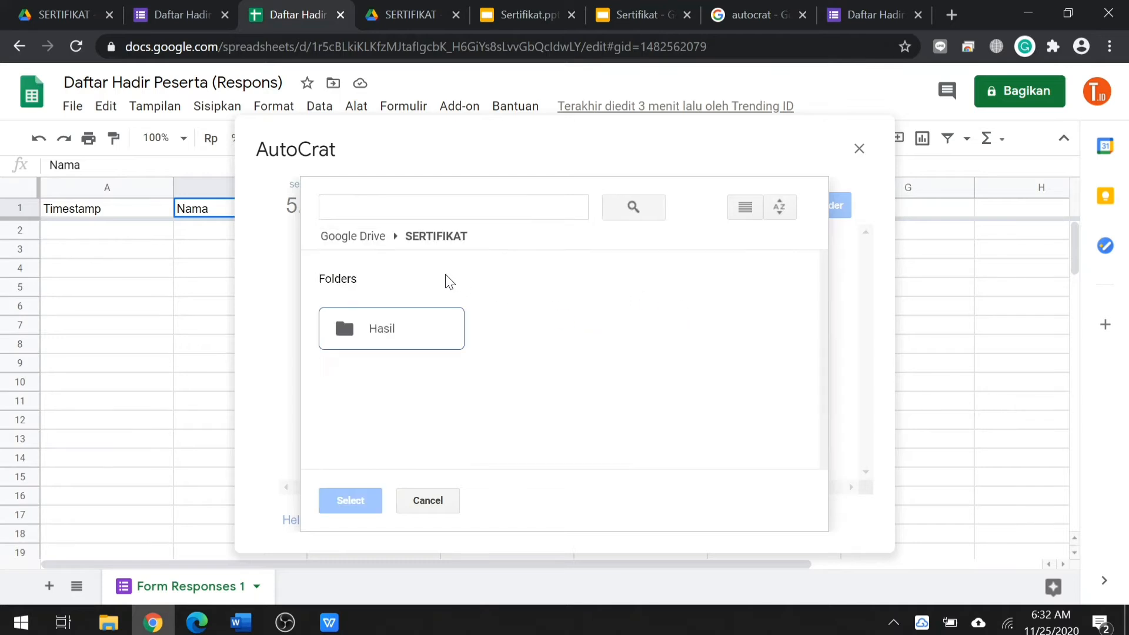
click(408, 334)
click(358, 501)
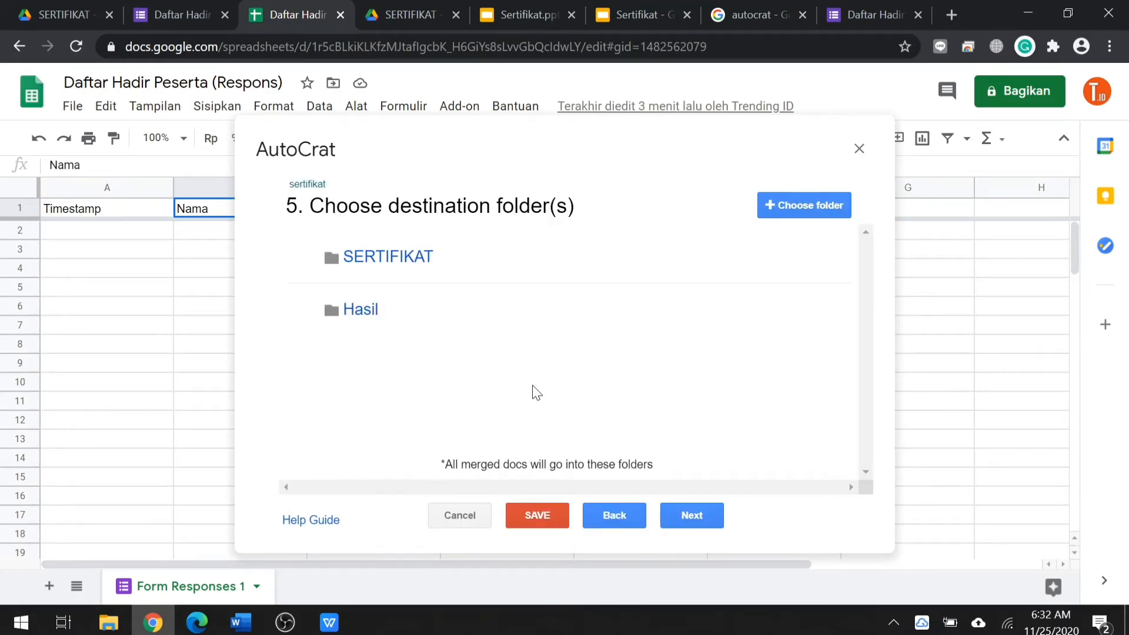
Remove the SERTIFIKAT folder from the destination folders and continue with only Hasil.
click(764, 258)
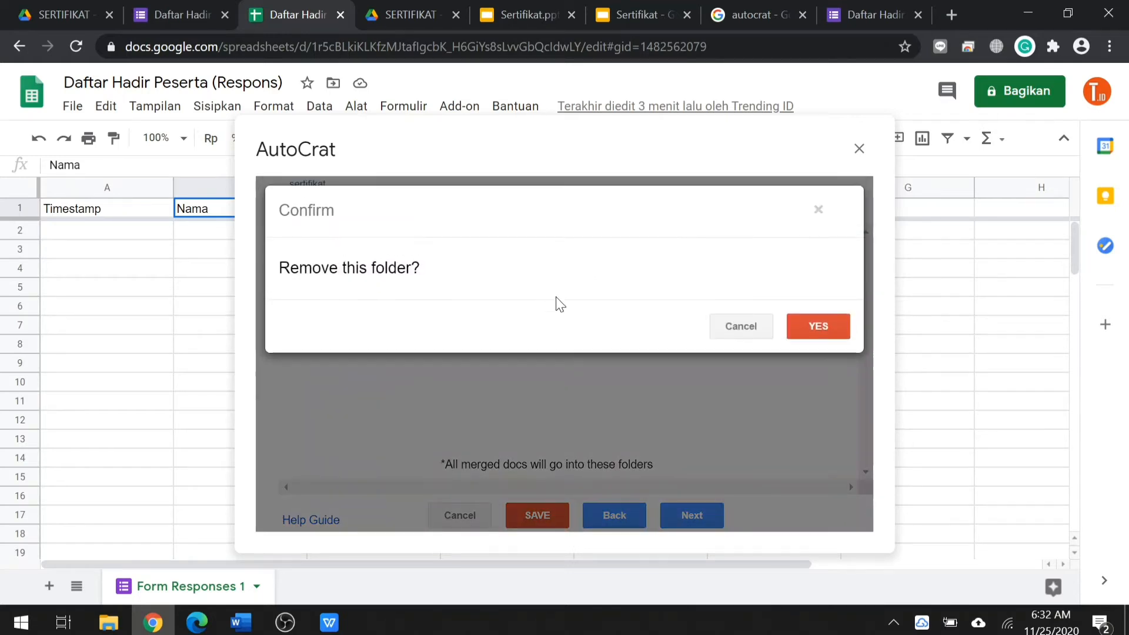
click(807, 326)
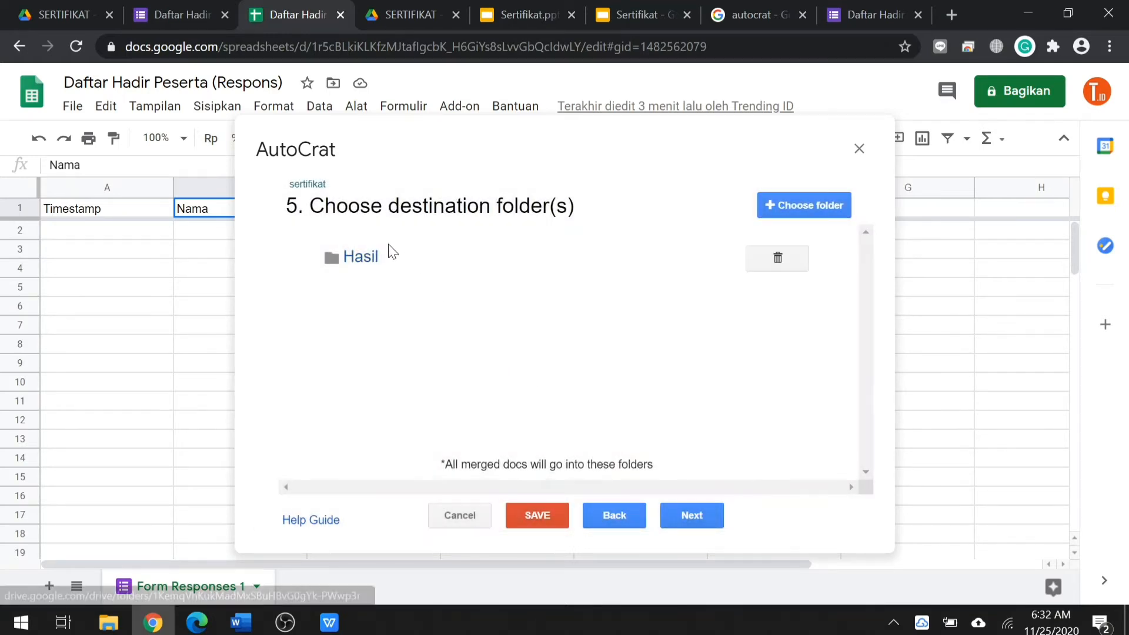
click(671, 516)
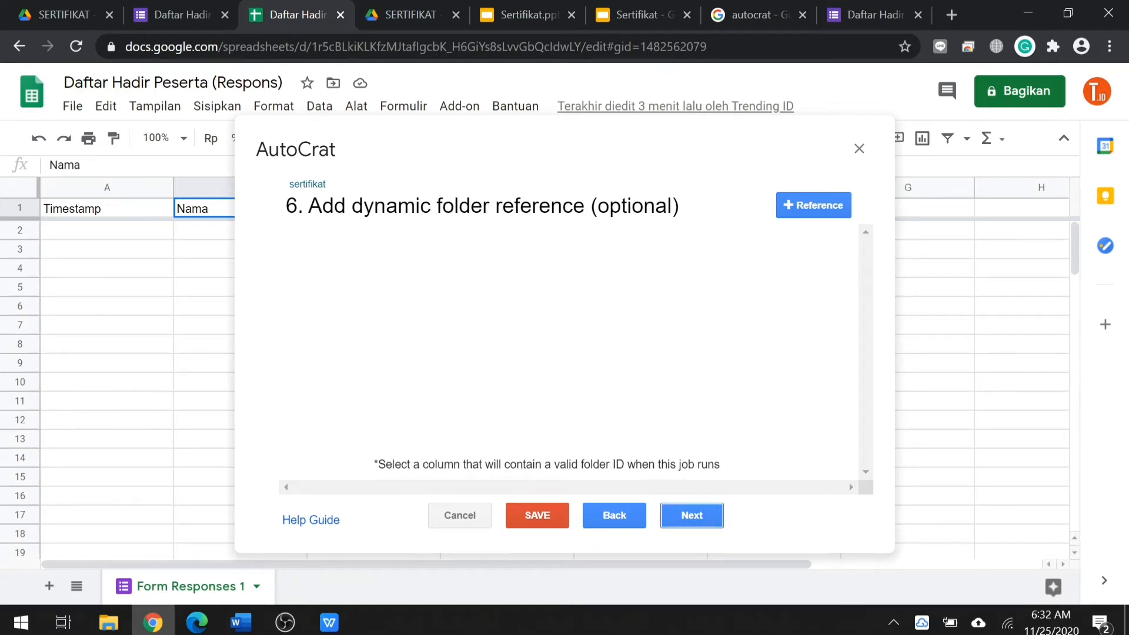
Skip the optional dynamic folder reference and merge condition, and enable document sharing.
click(690, 520)
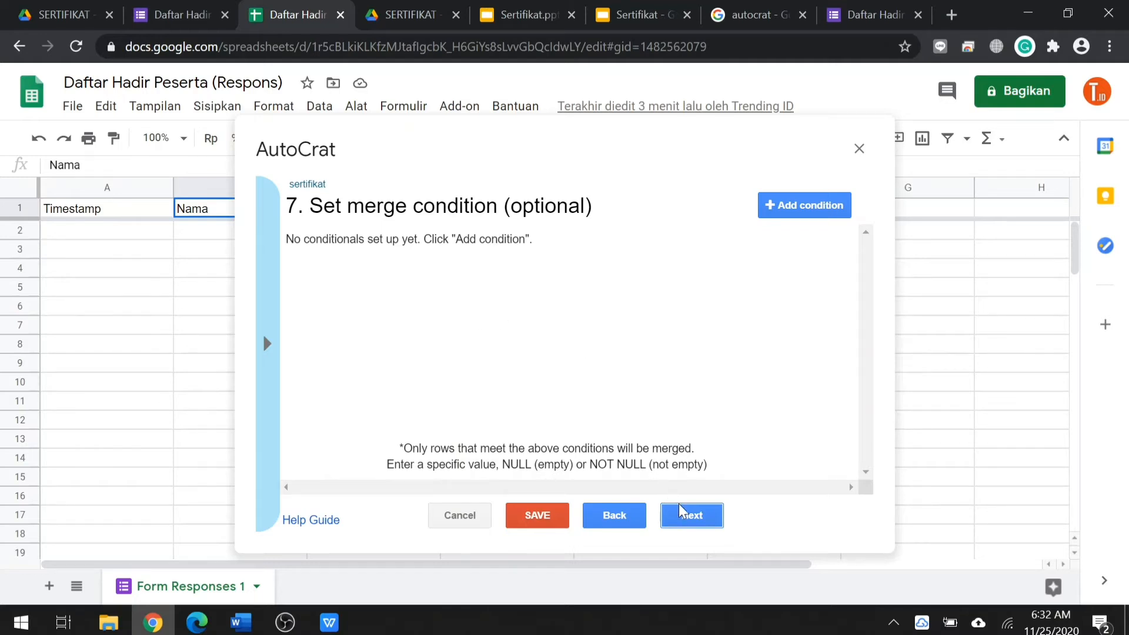
click(692, 520)
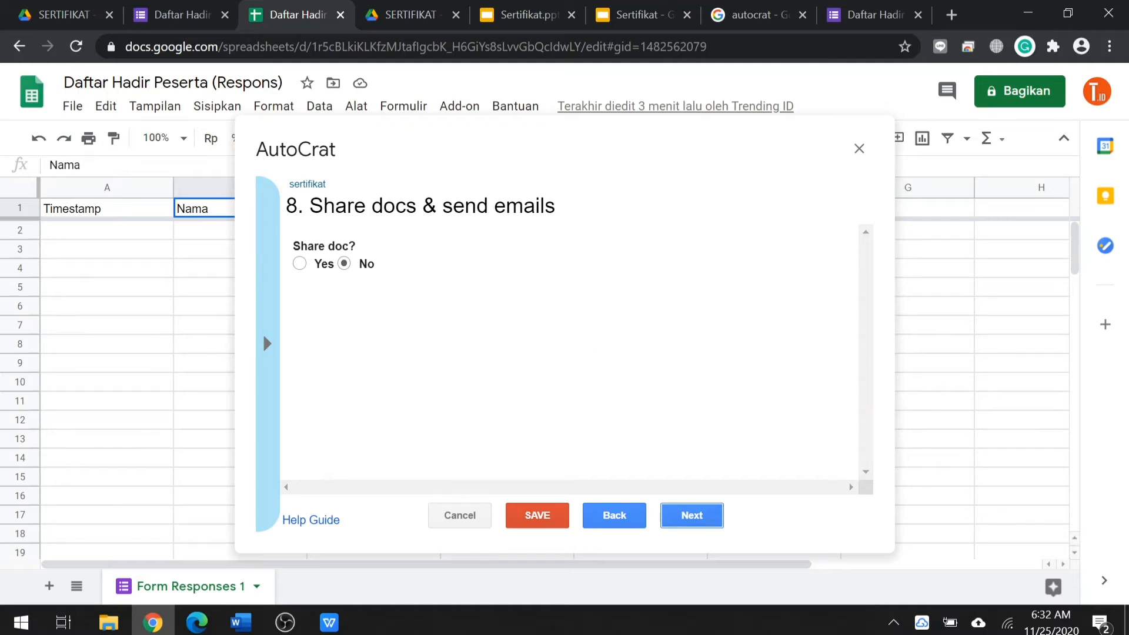
click(310, 264)
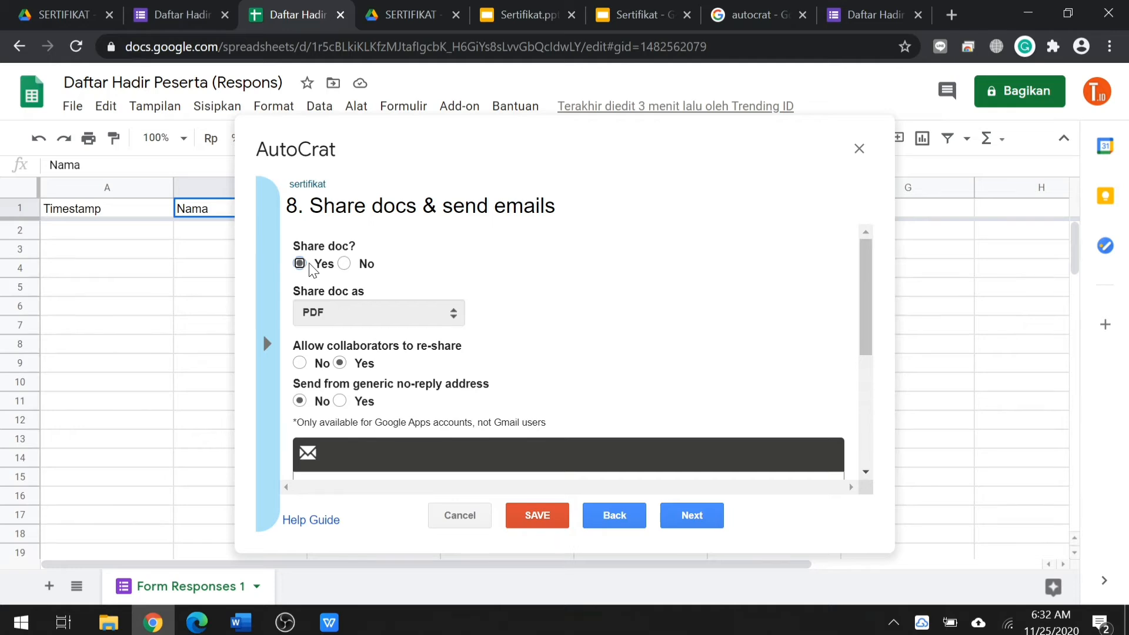
Enter "Sertifikat" as the subject of the email that shares the documents.
scroll(309, 263, down, 1)
scroll(310, 263, up, 1)
scroll(494, 277, down, 3)
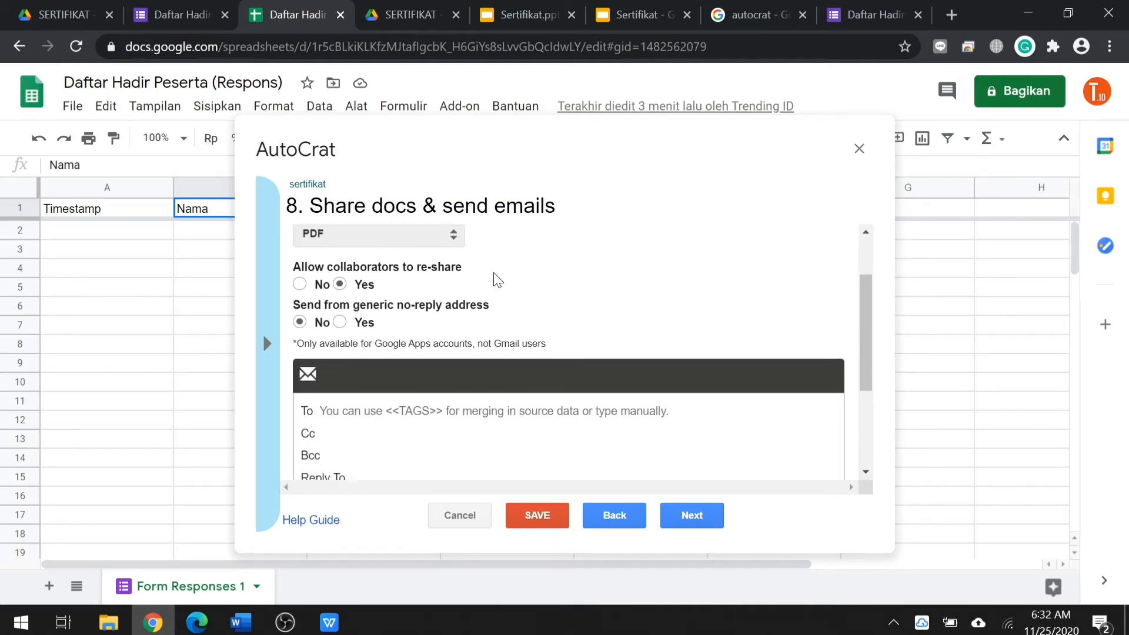
scroll(498, 280, up, 2)
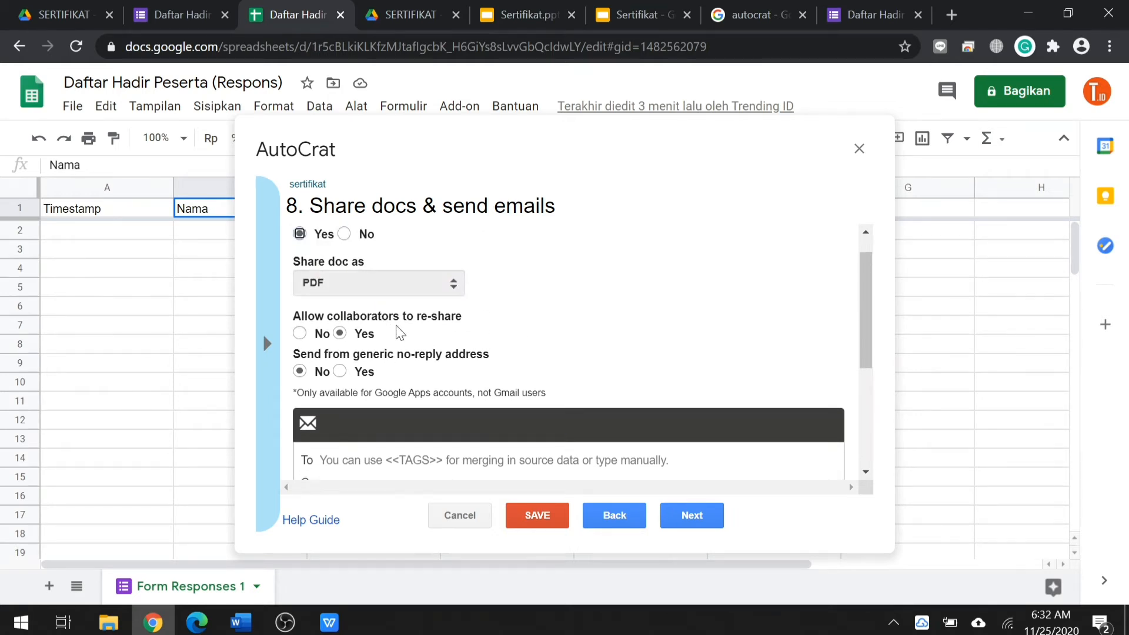
scroll(441, 335, down, 1)
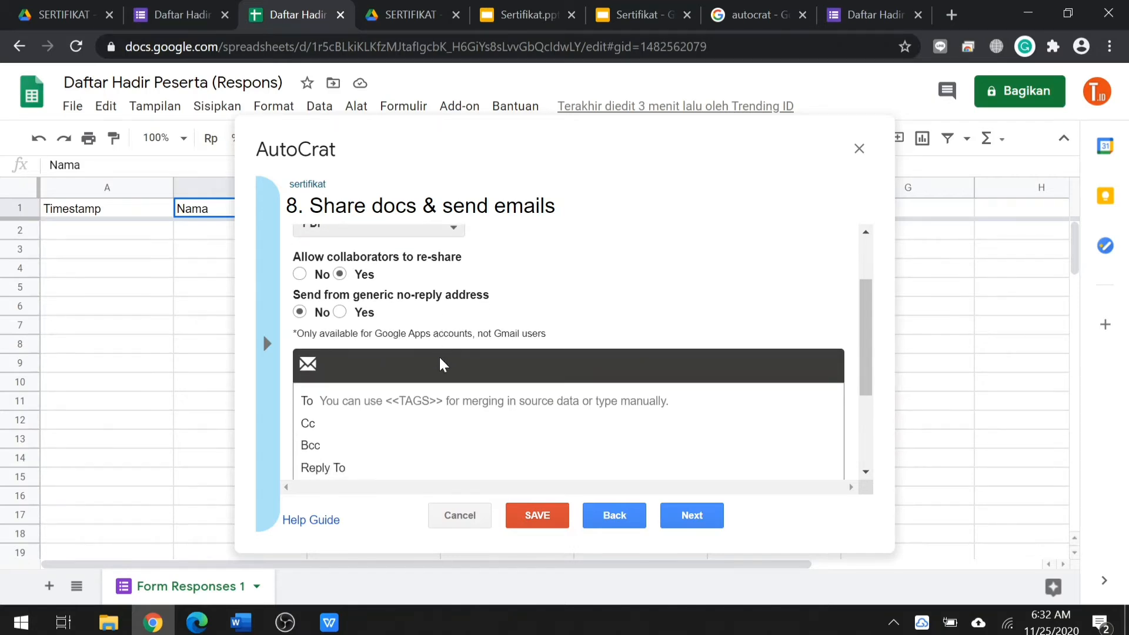
scroll(442, 366, down, 2)
scroll(442, 365, up, 1)
scroll(429, 388, down, 1)
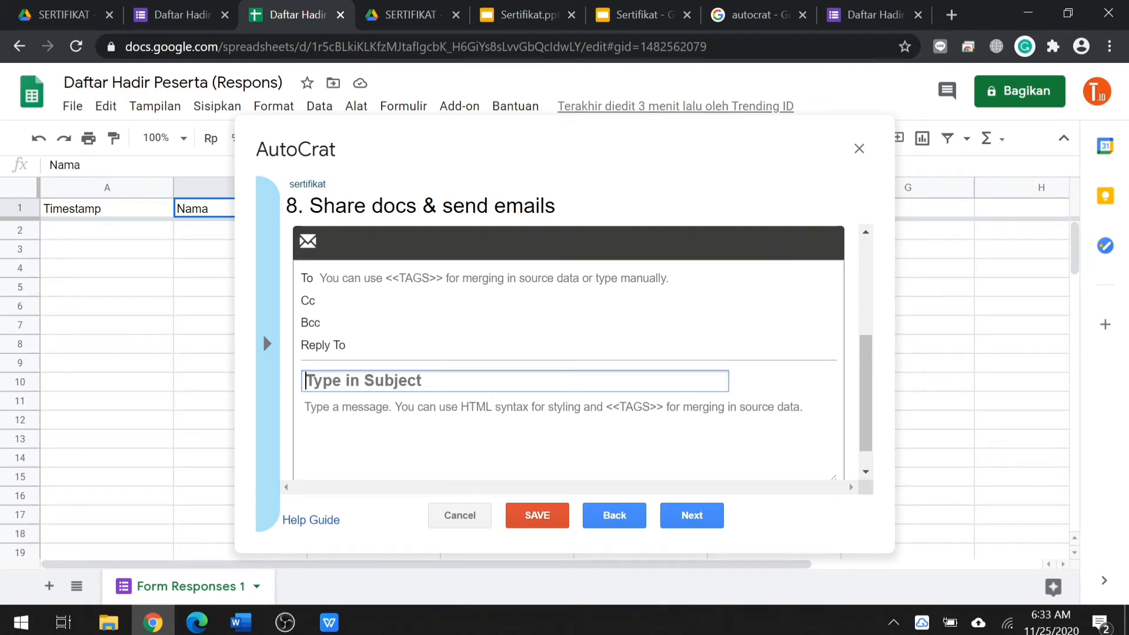
text(Ber)
key(BackSpace)
key(BackSpace)
key(BackSpace)
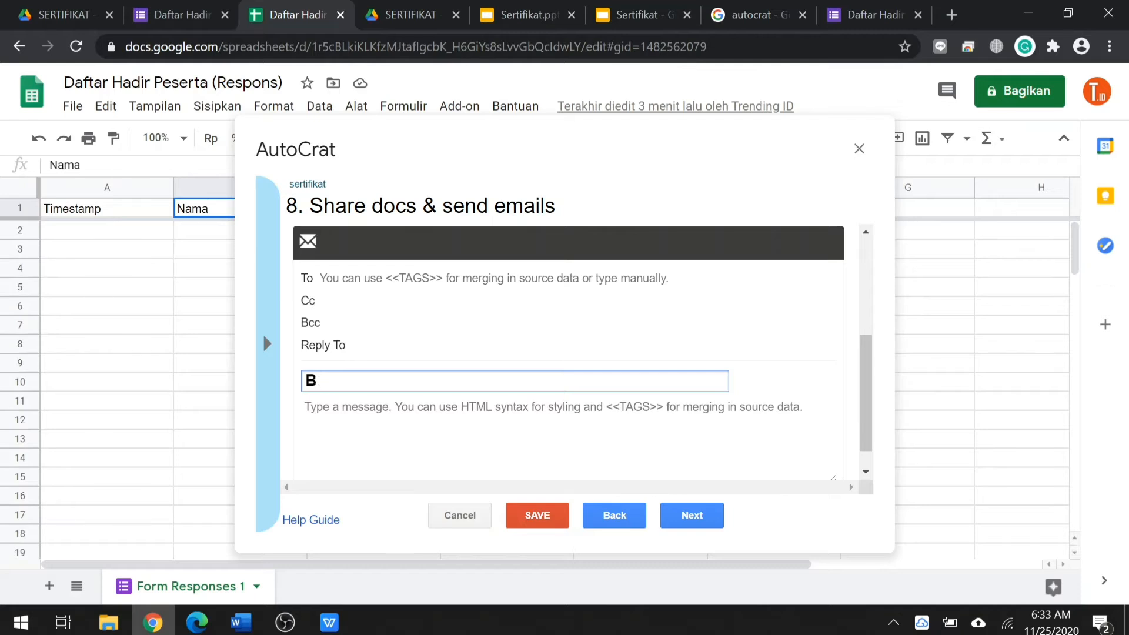
text(Sertifikat)
key(Tab)
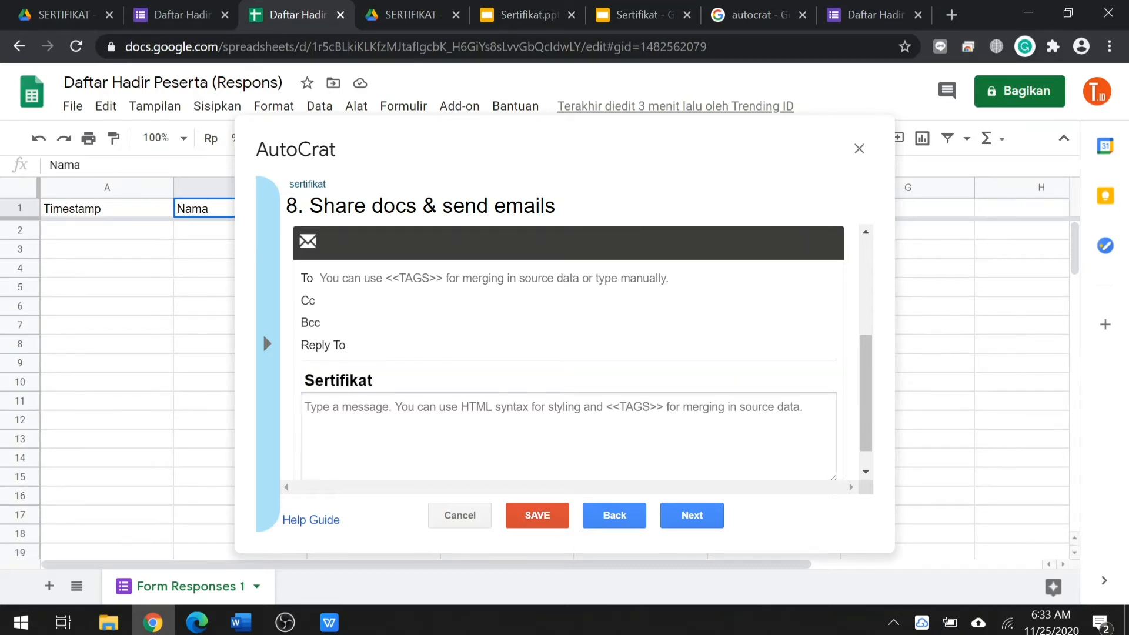
Start the email message with the greeting "Dear <<Nama>>".
text(D)
key(BackSpace)
text(Dear)
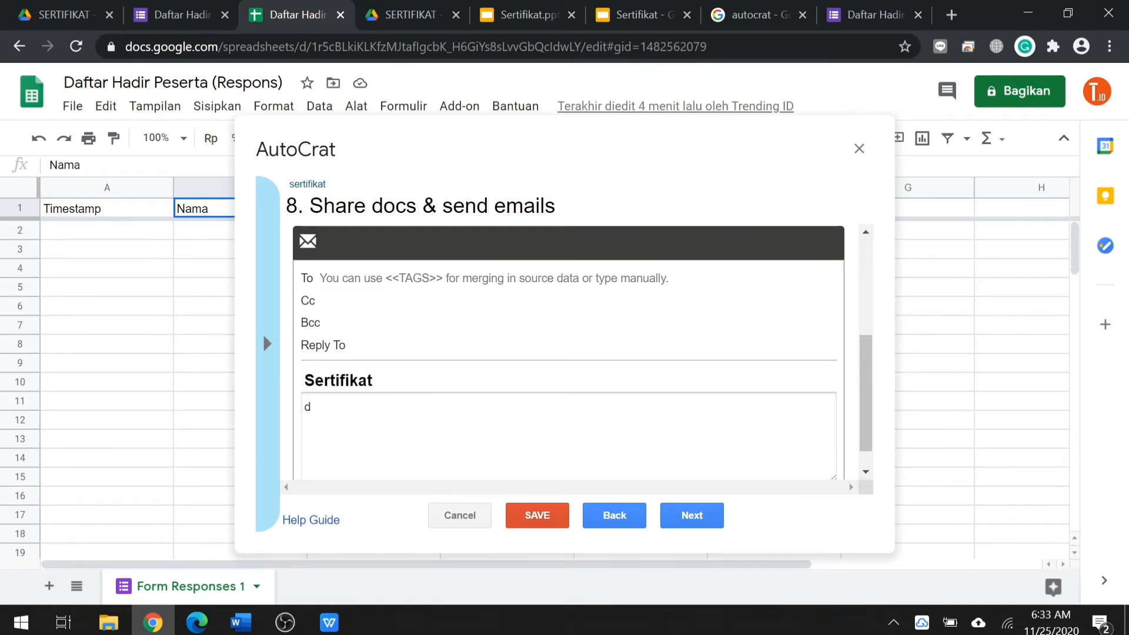
text( <)
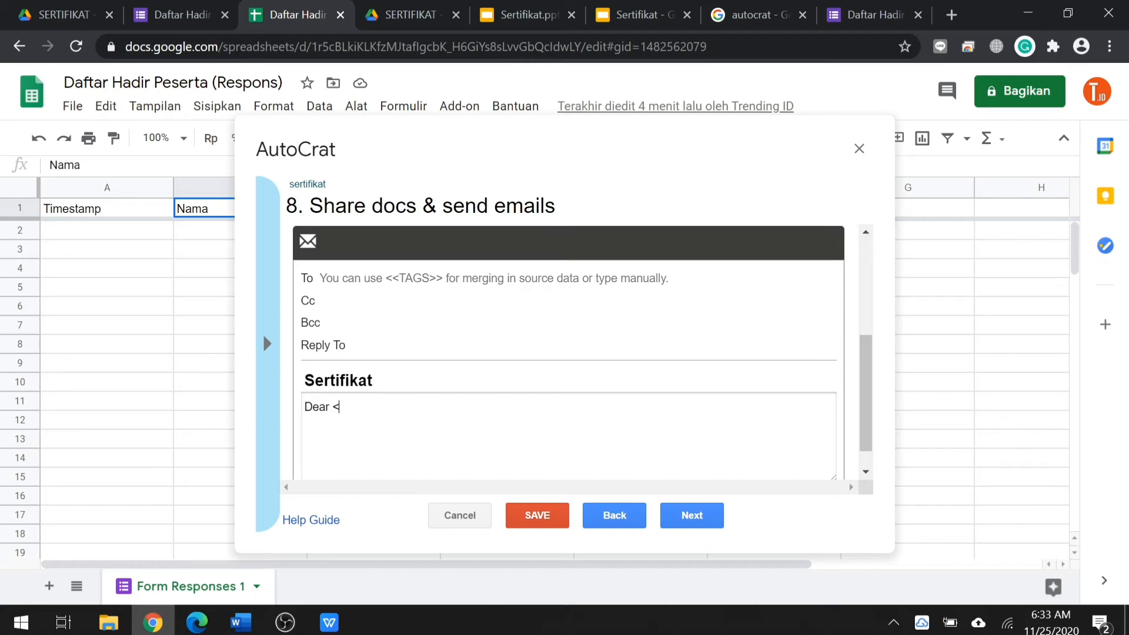
text(<Nama>>)
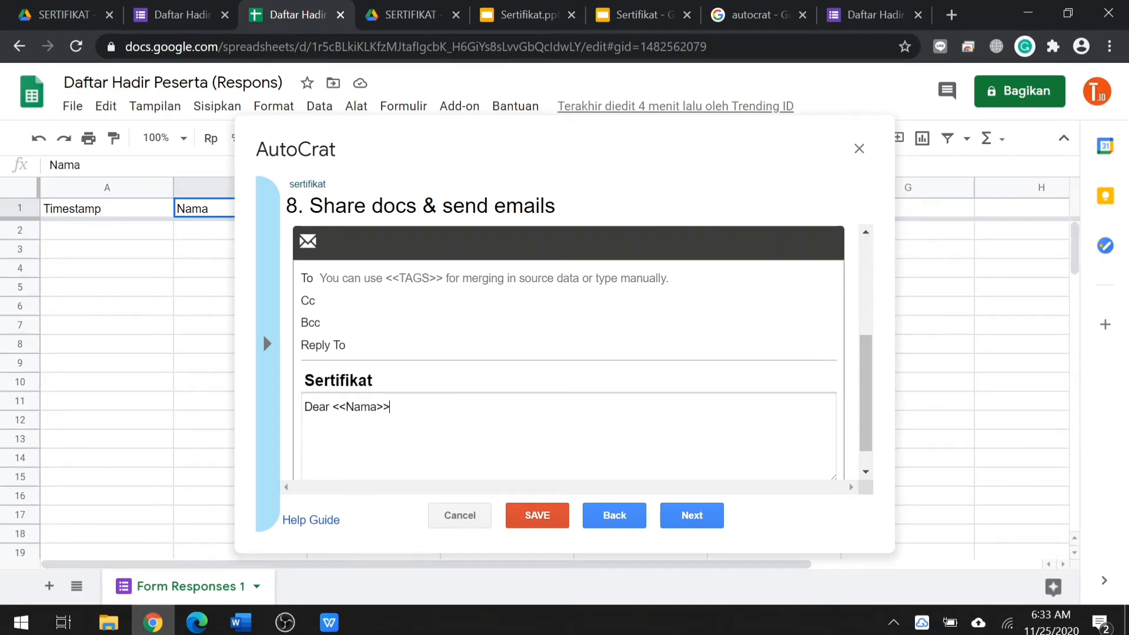
Add the message text "Berikut kami kirimkan file sertifikat acara" and the closing "Terimakasih" as separate paragraphs below the greeting.
key(Return)
text(Berikut kami kirimkan file sertifikat)
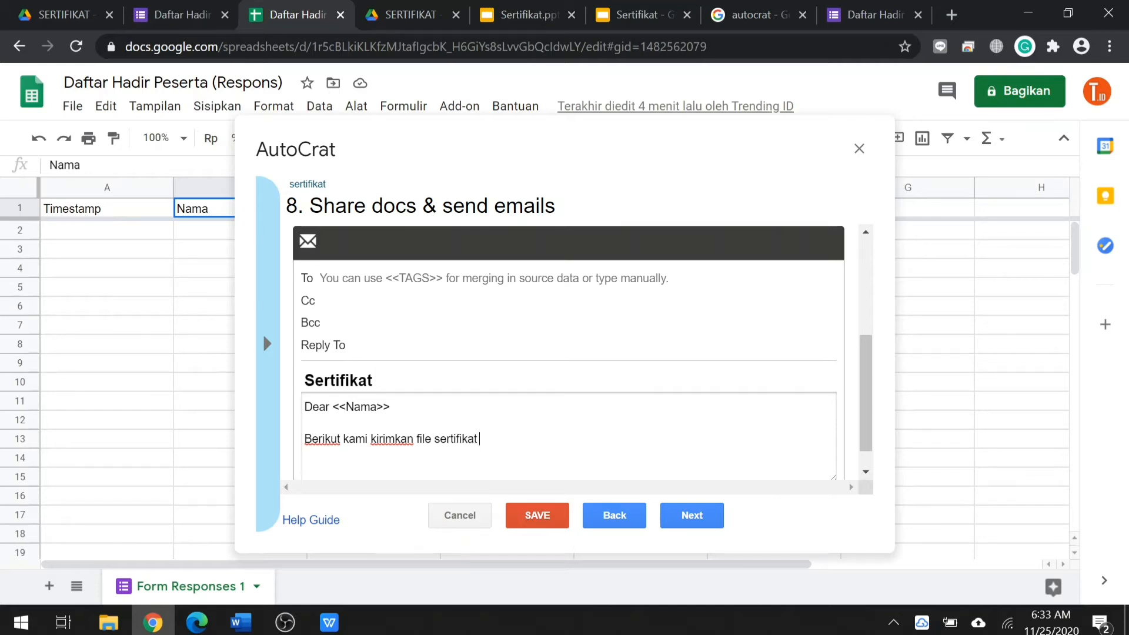
key(Return)
key(Return)
text(Terimakasih)
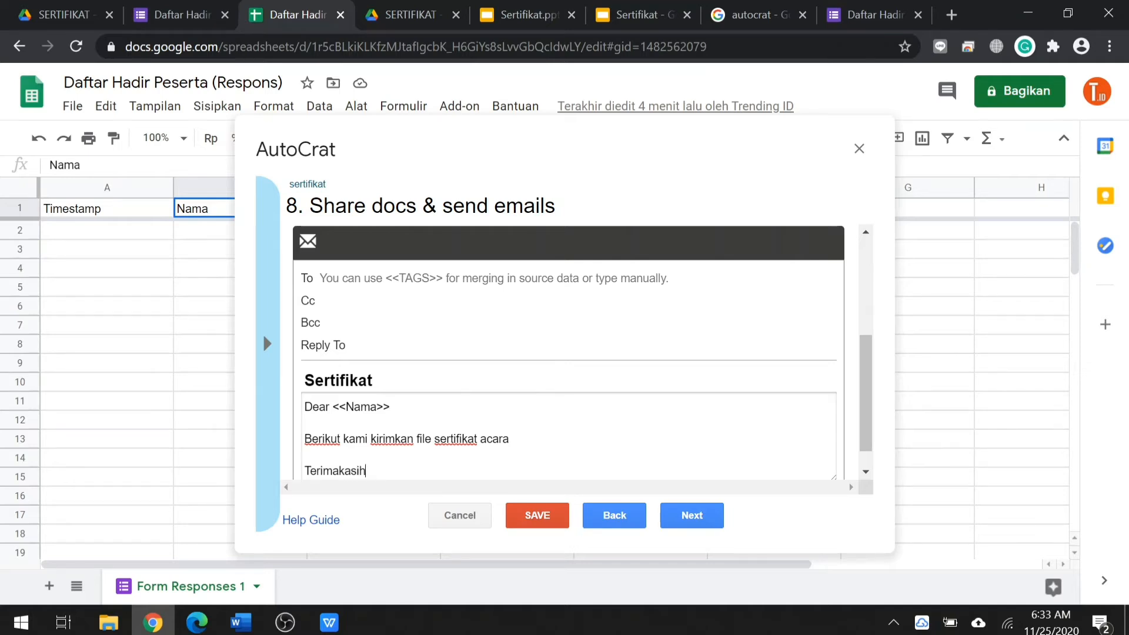
Set the recipient of the certificate-sharing email to the <<Email>> tag.
click(494, 279)
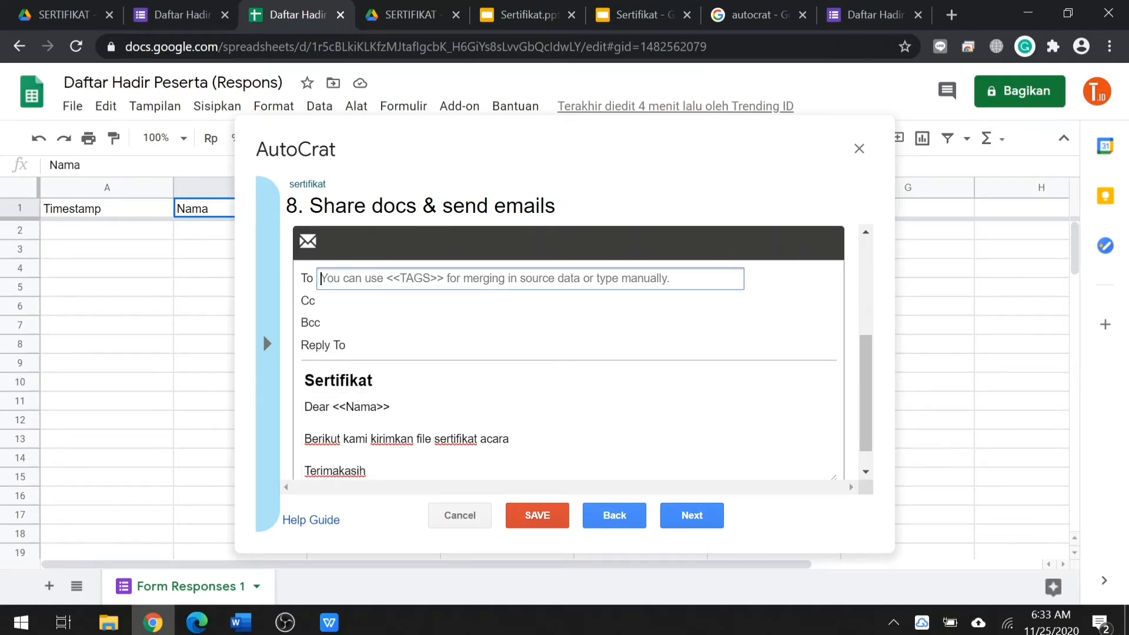
text(<)
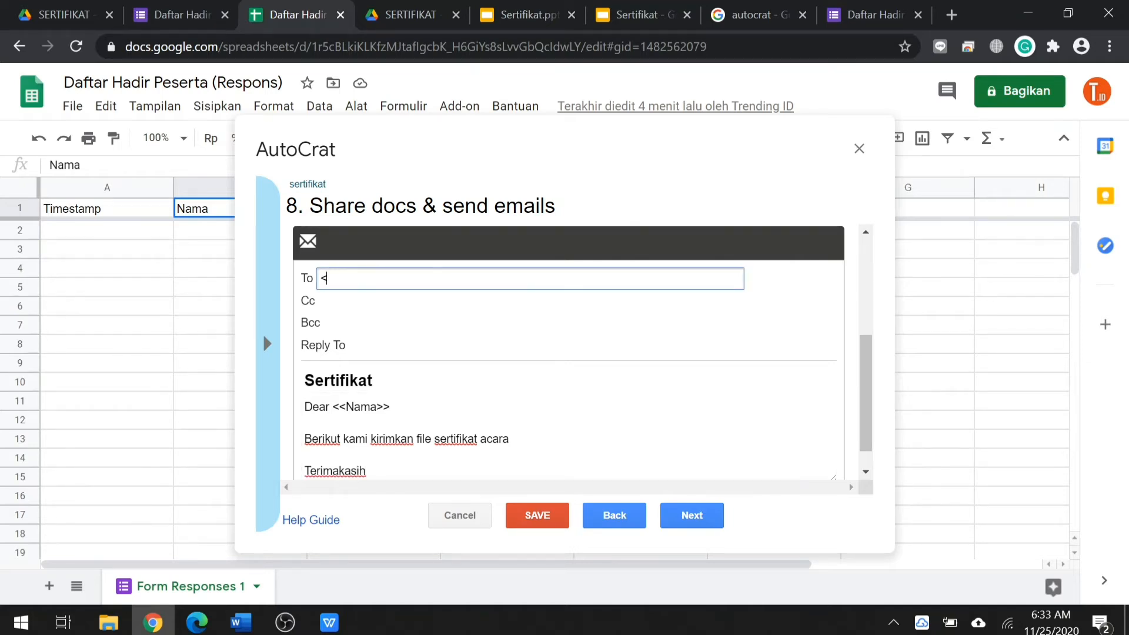
text(<Email>>)
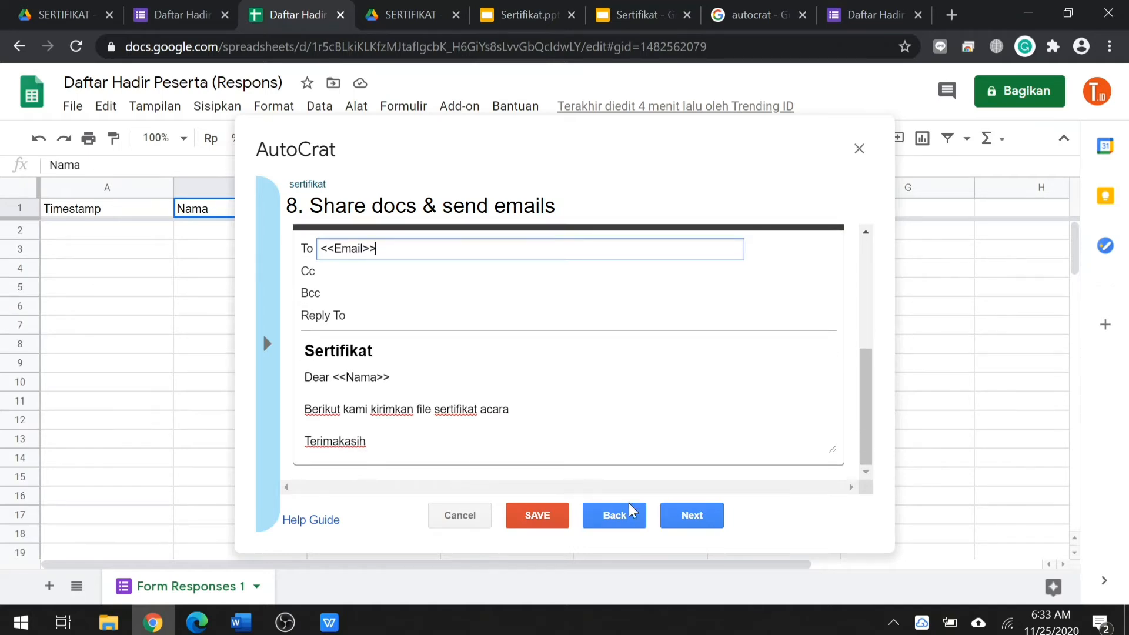
Save the sertifikat job with its form and time triggers left at No, and close AutoCrat.
click(693, 527)
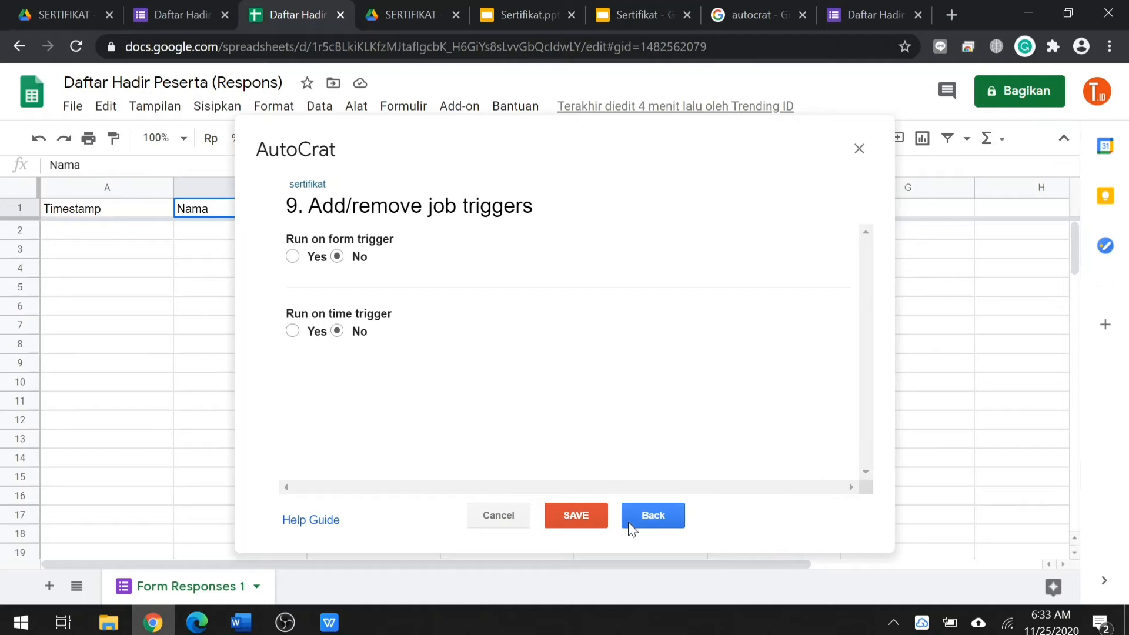
click(576, 523)
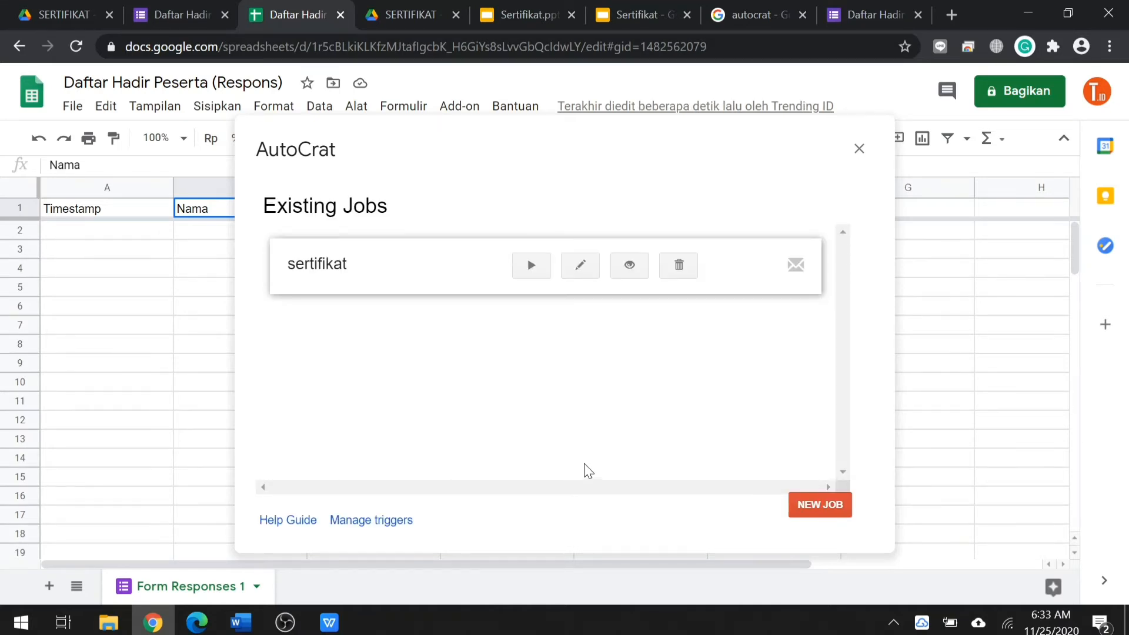
click(854, 150)
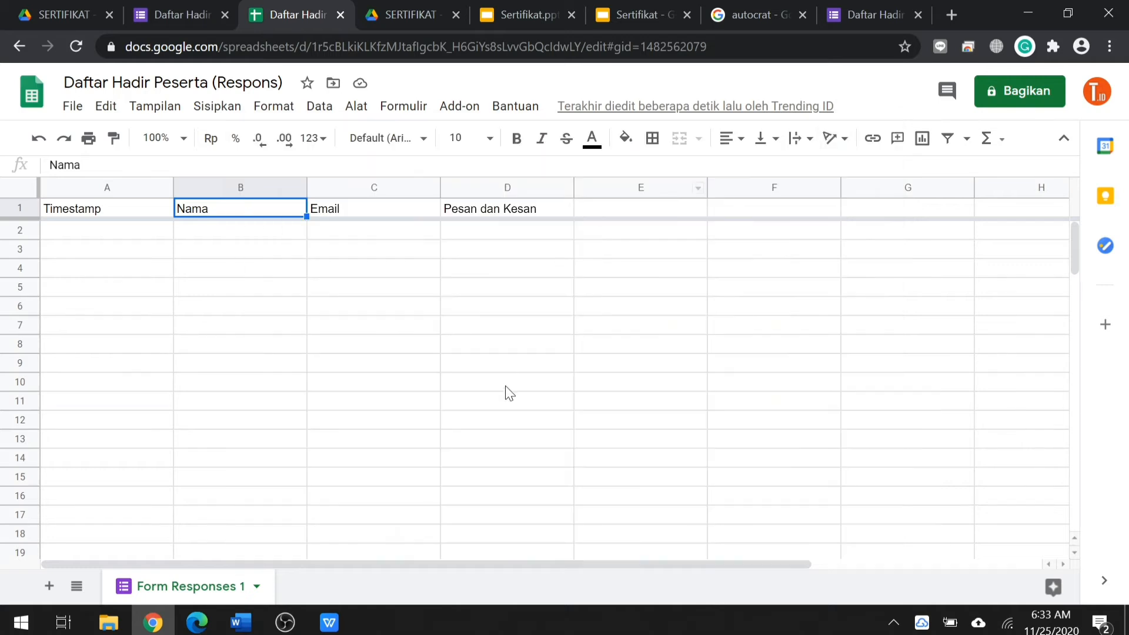
Switch to the Daftar Hadir Peserta form and fill in the participant's name and email address.
click(869, 7)
click(470, 302)
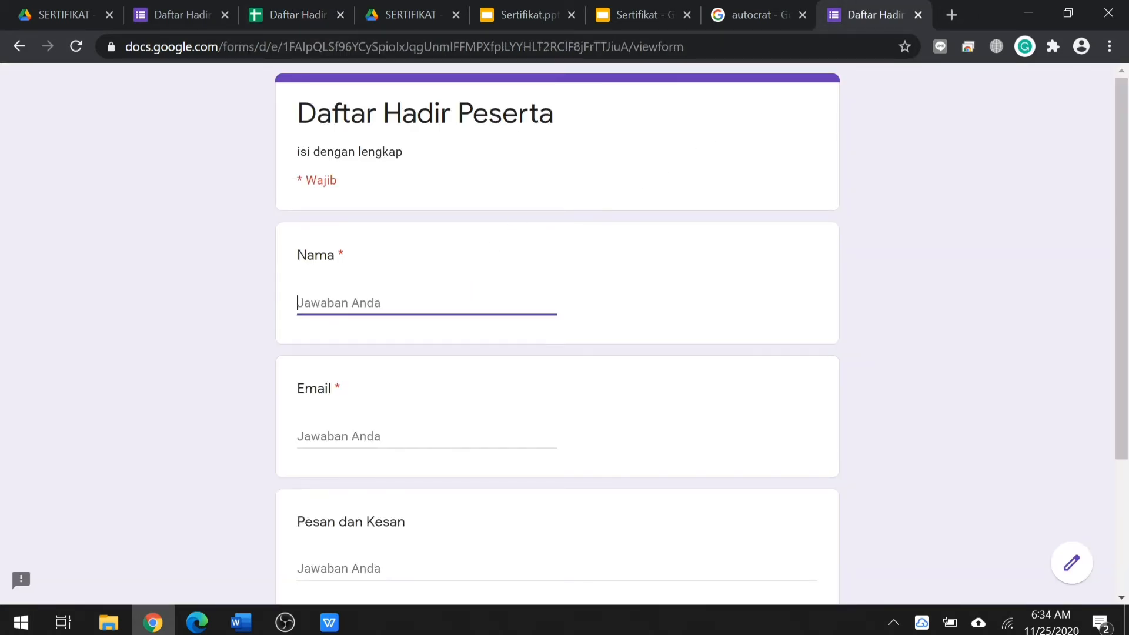
text(Maulana)
key(Tab)
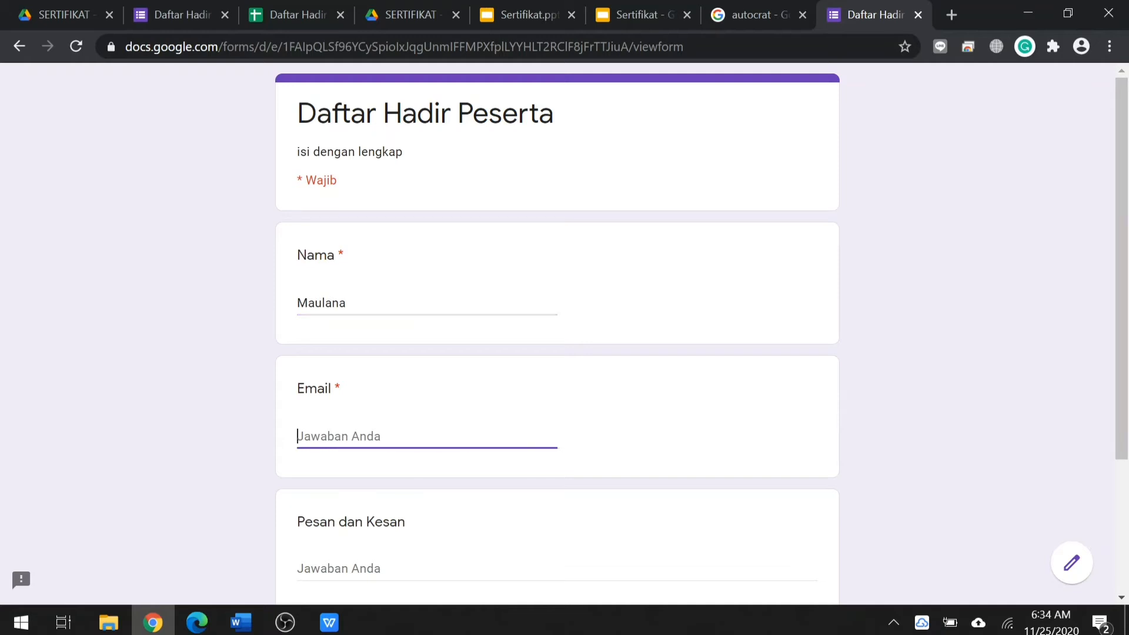
text(mau)
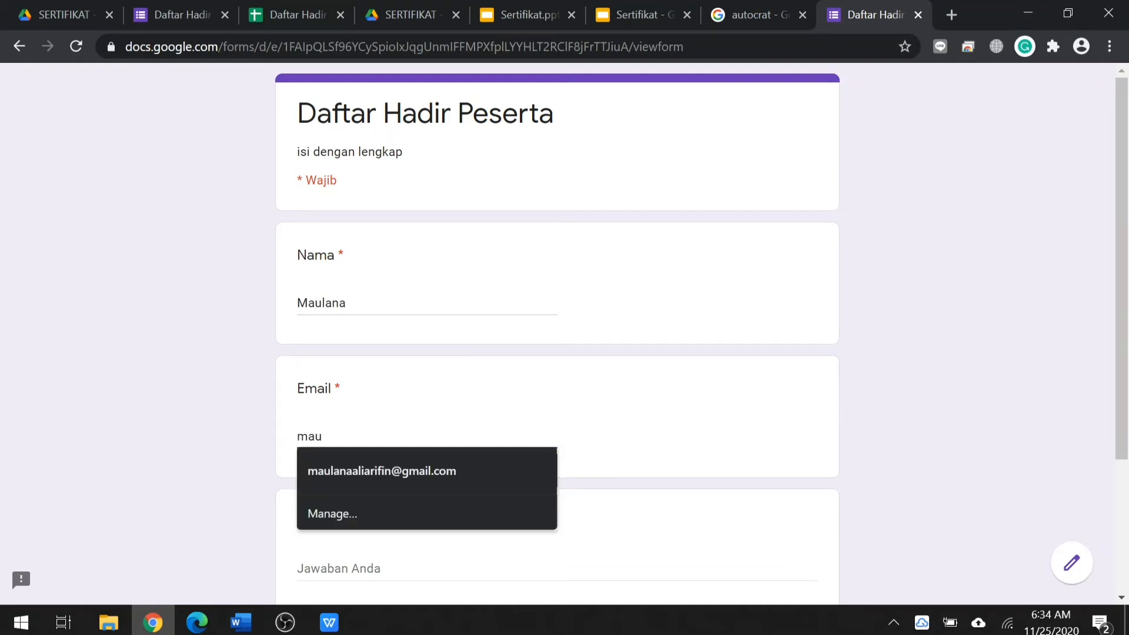
key(Down)
key(Return)
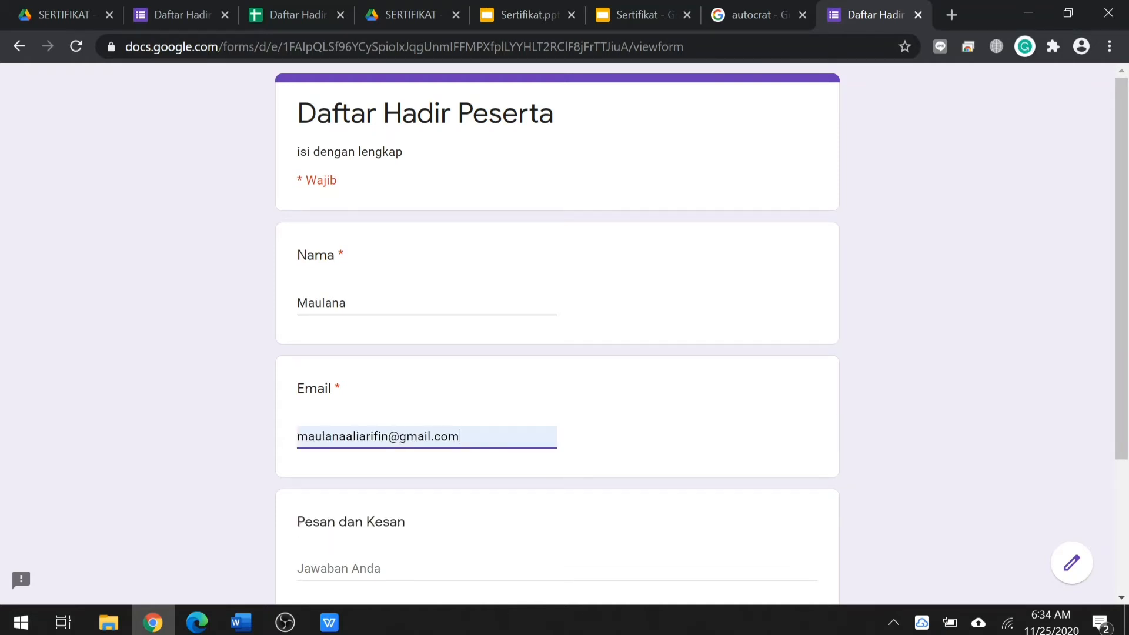
Answer Pesan dan Kesan with "Saya sangat senang mengikuti acara ini" and submit the form.
key(Tab)
scroll(464, 341, down, 3)
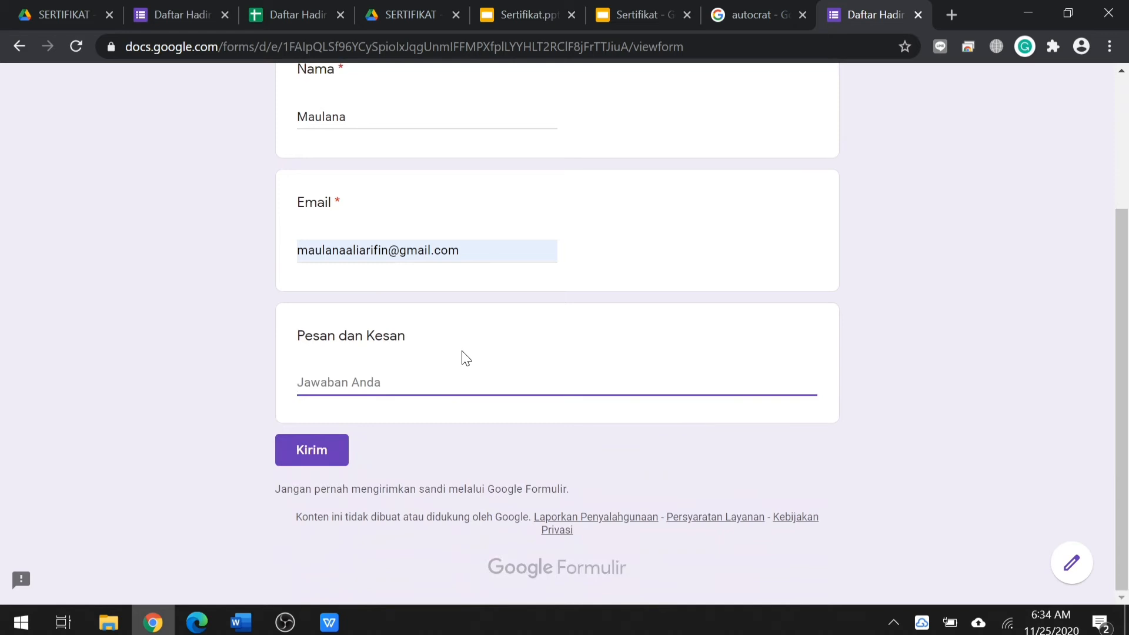
text(Saya sa)
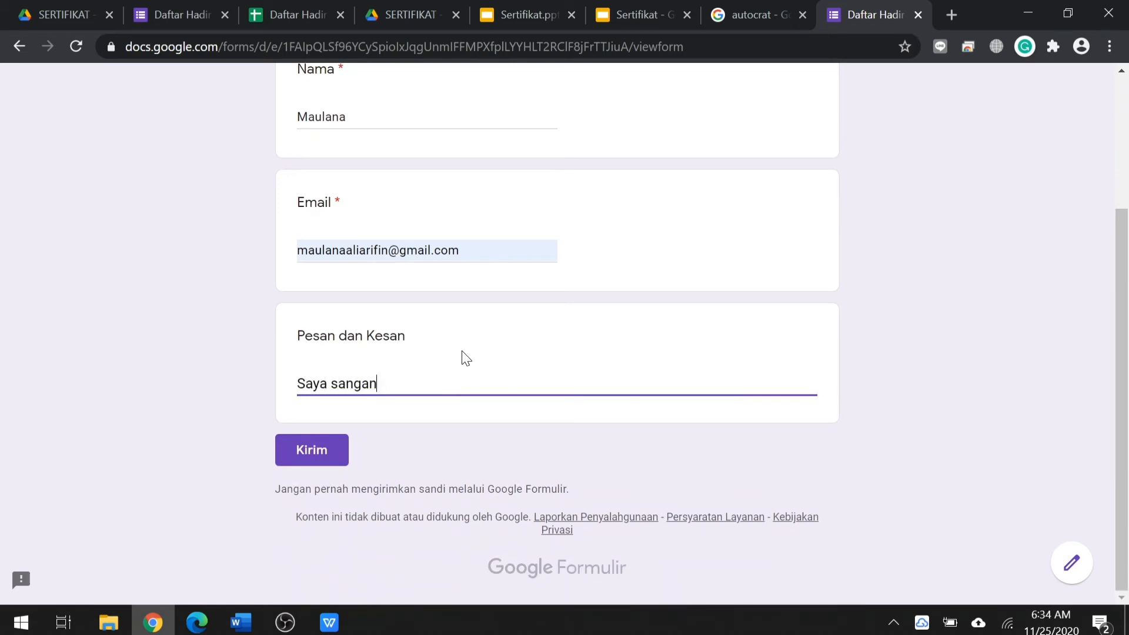
text(ngat senang me)
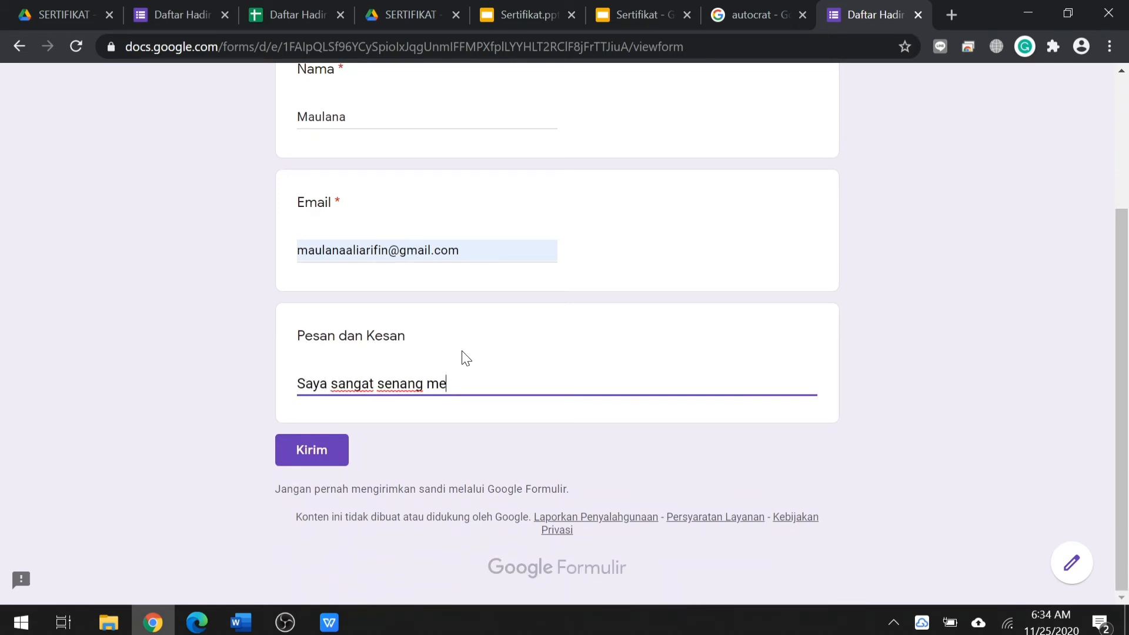
text(ngikuti acara ini)
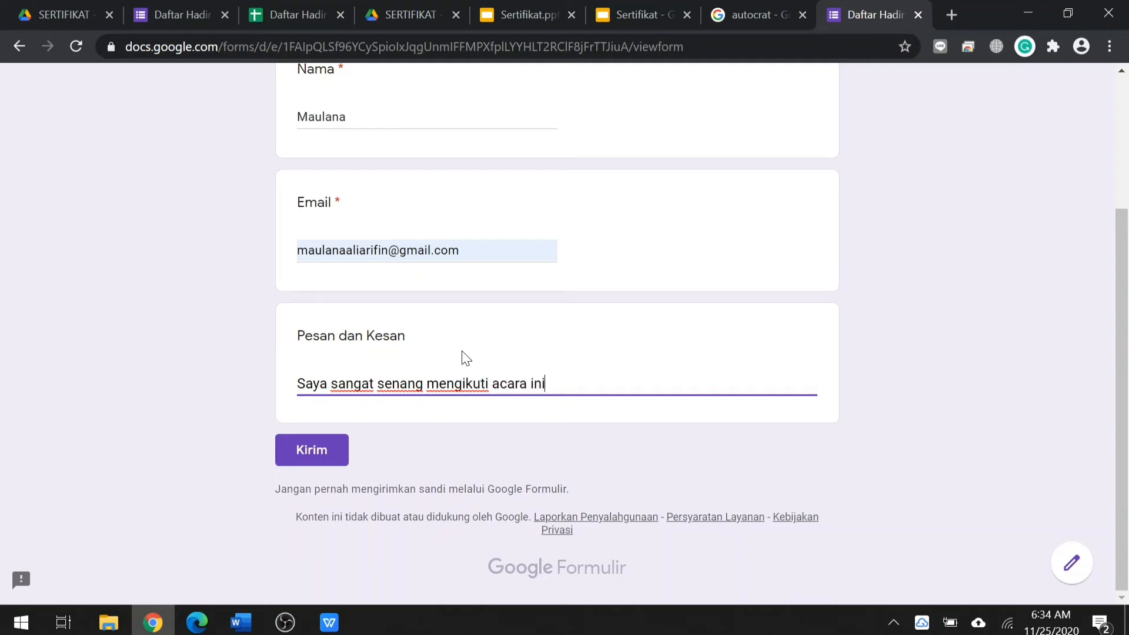
click(316, 454)
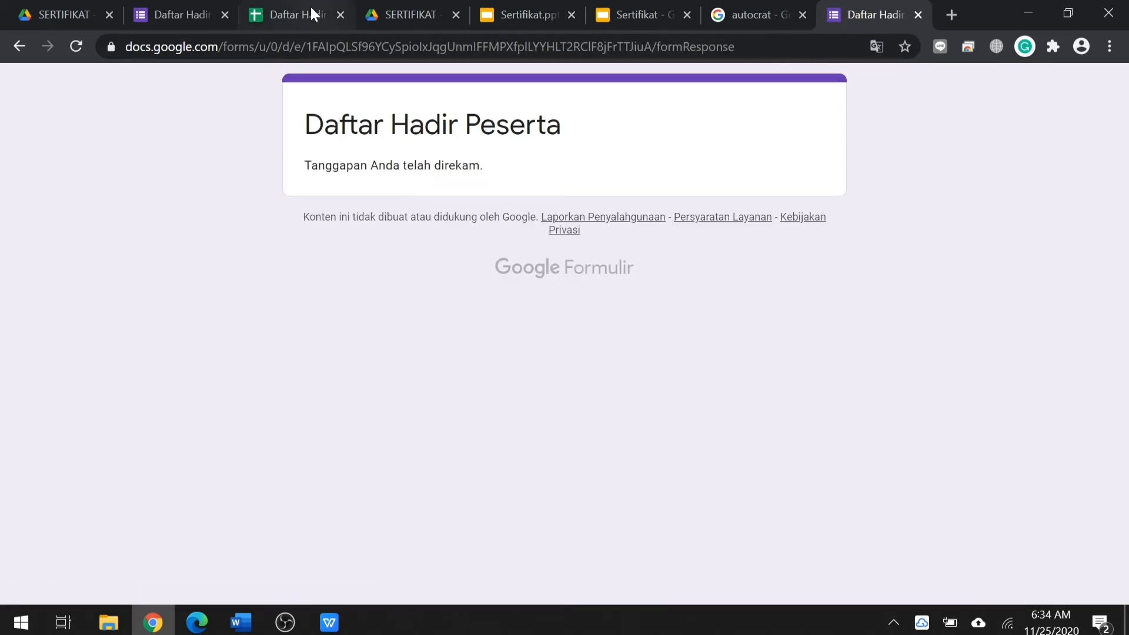
Check the response spreadsheet for the new entry and the Hasil folder in Drive for a generated certificate, reloading the folder.
click(311, 13)
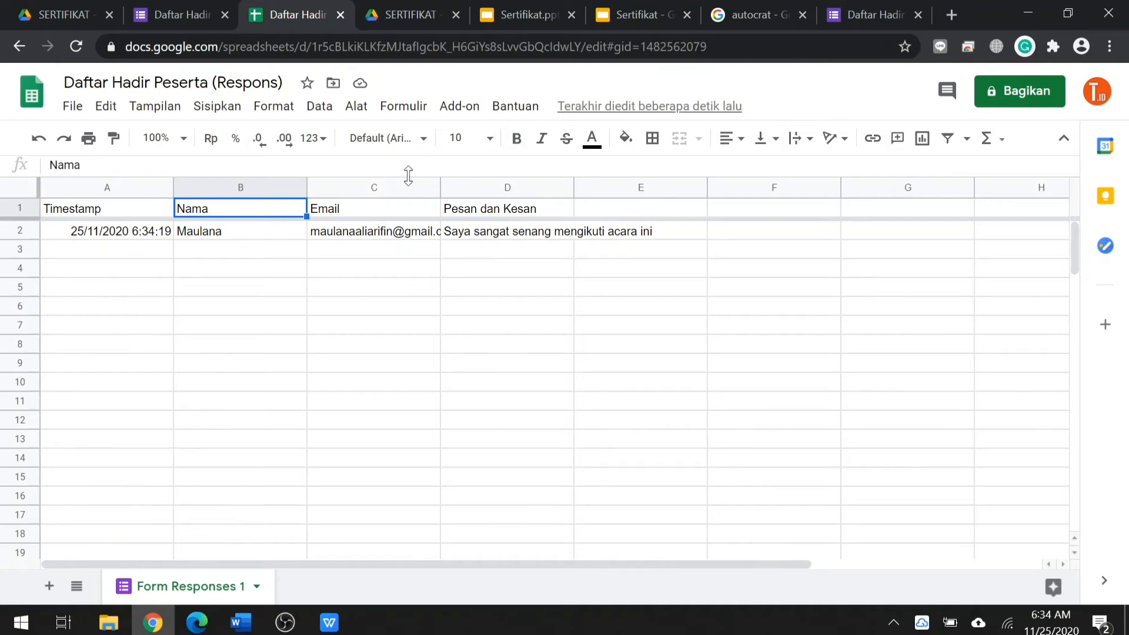
click(68, 14)
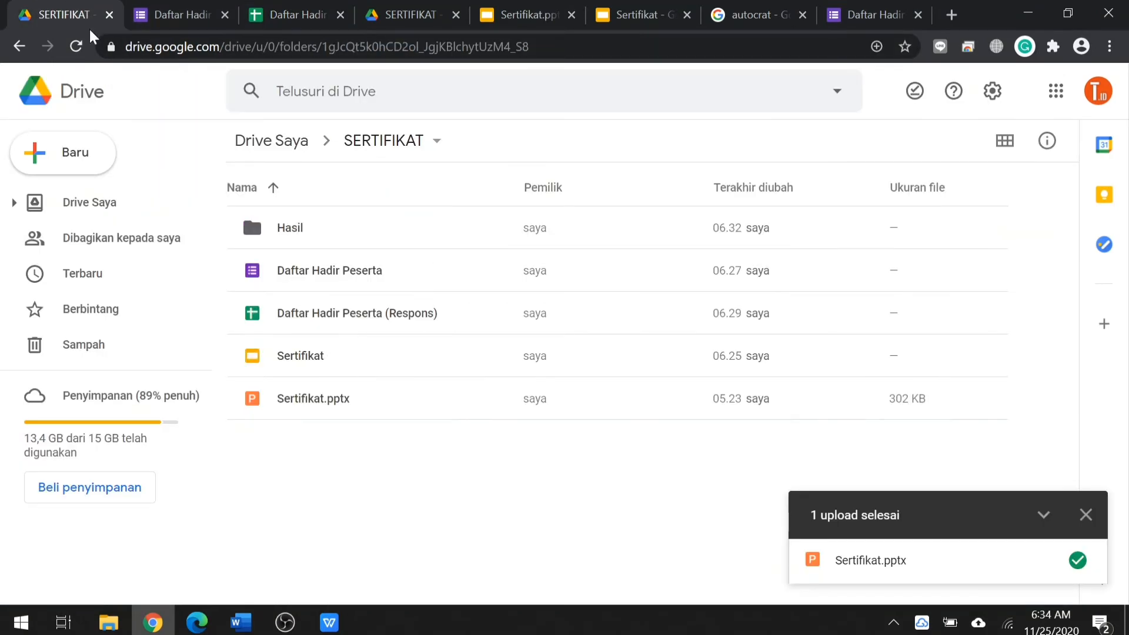
double_click(338, 228)
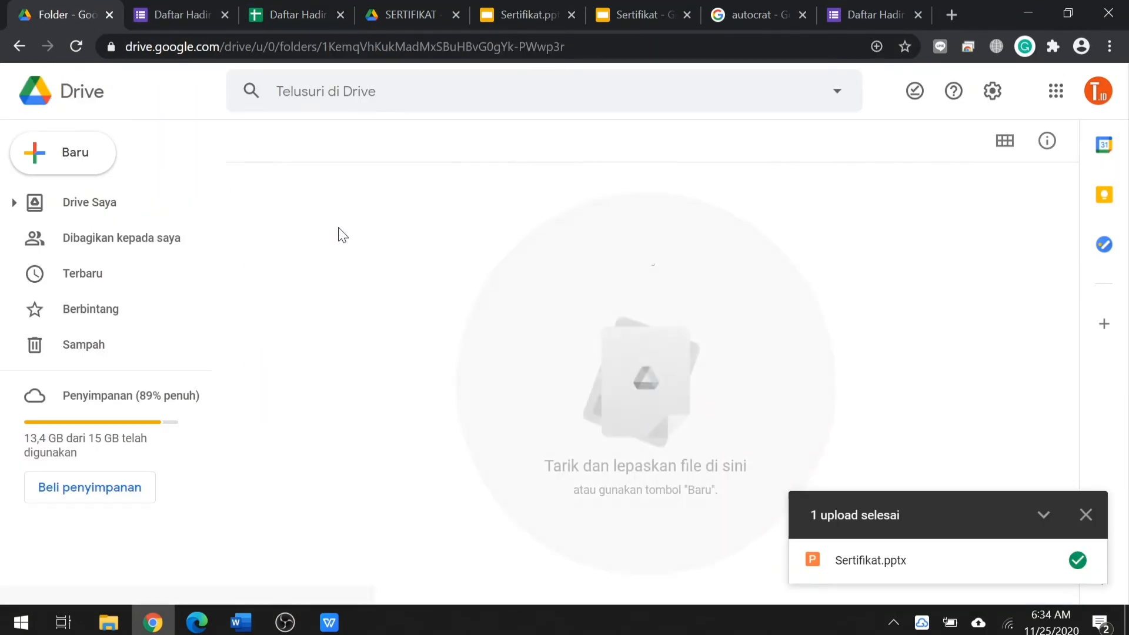
click(75, 46)
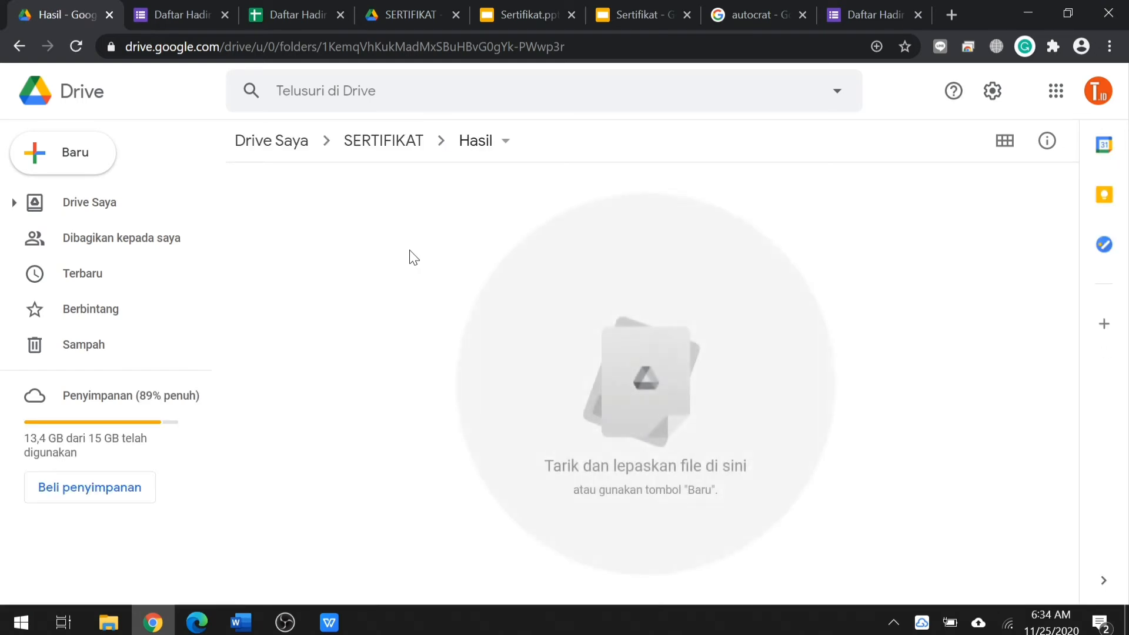
click(375, 140)
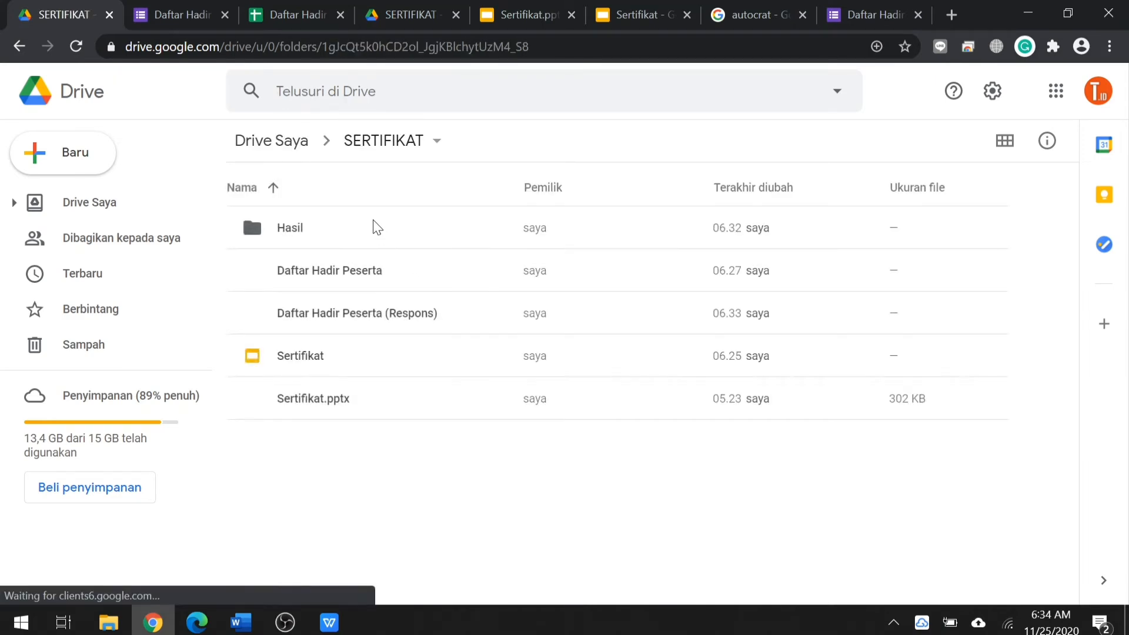
double_click(377, 226)
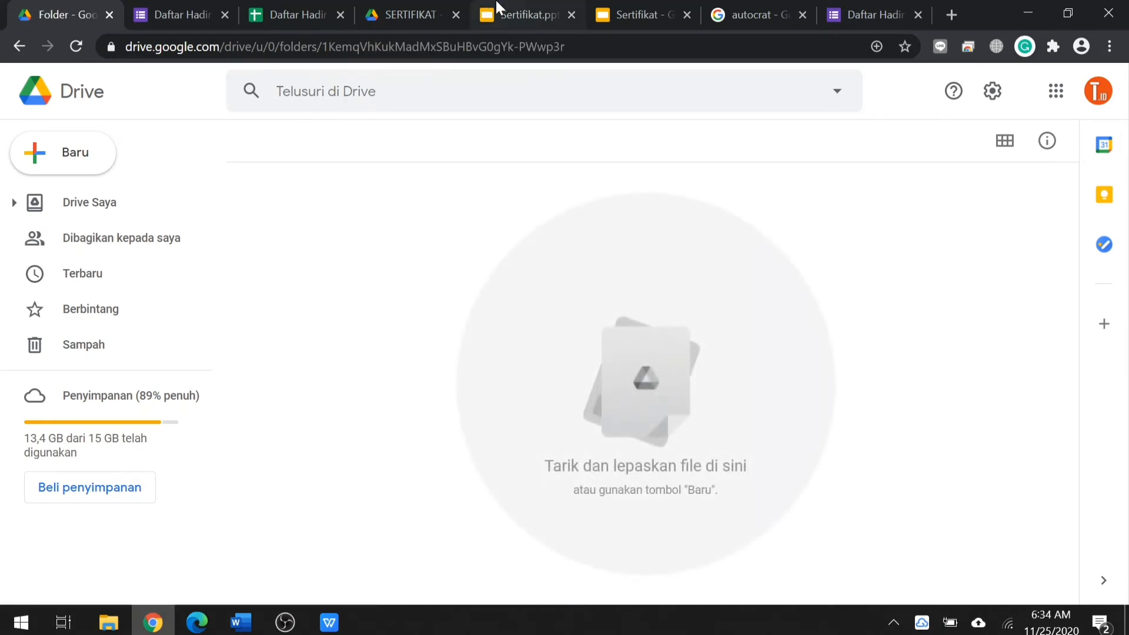
click(554, 9)
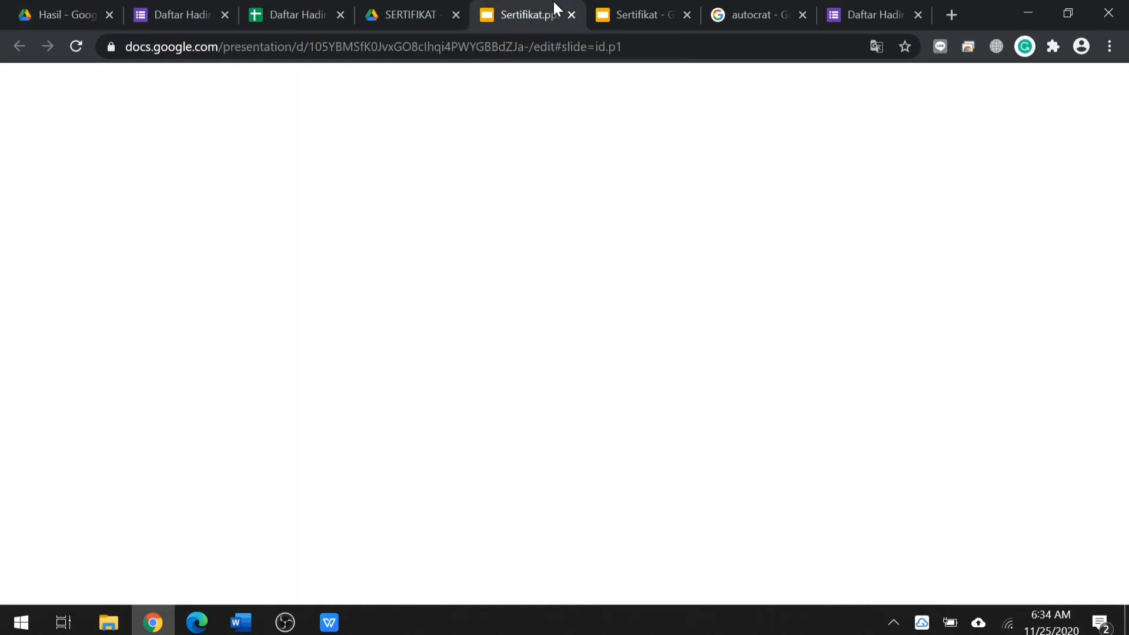
click(378, 25)
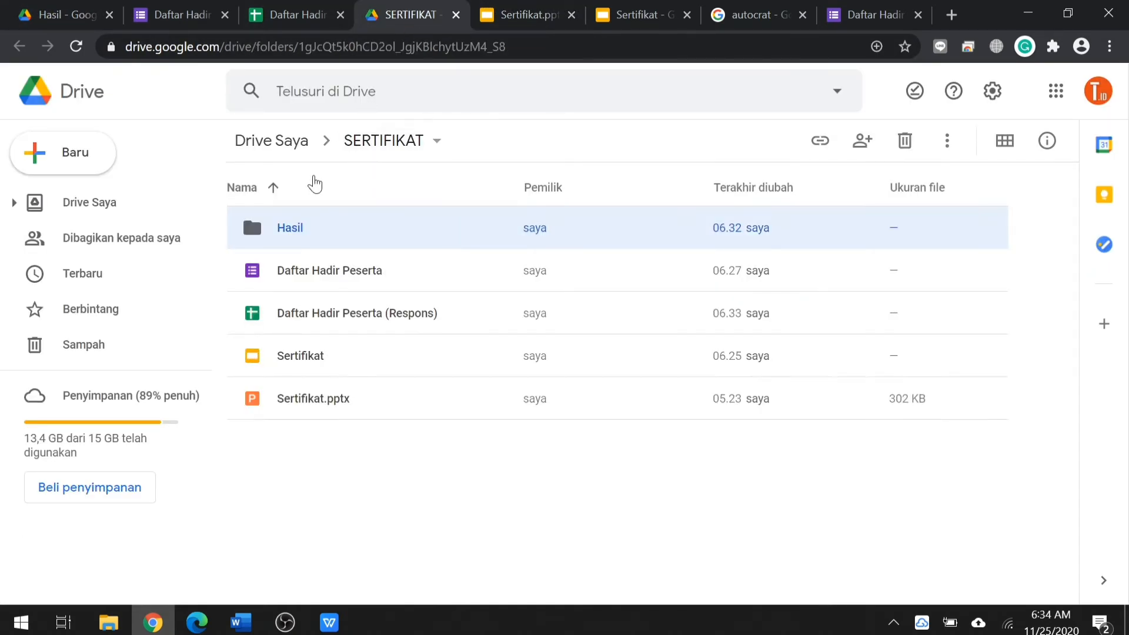
Return to the Daftar Hadir Peserta (Respons) spreadsheet and launch the Autocrat add-on.
click(295, 9)
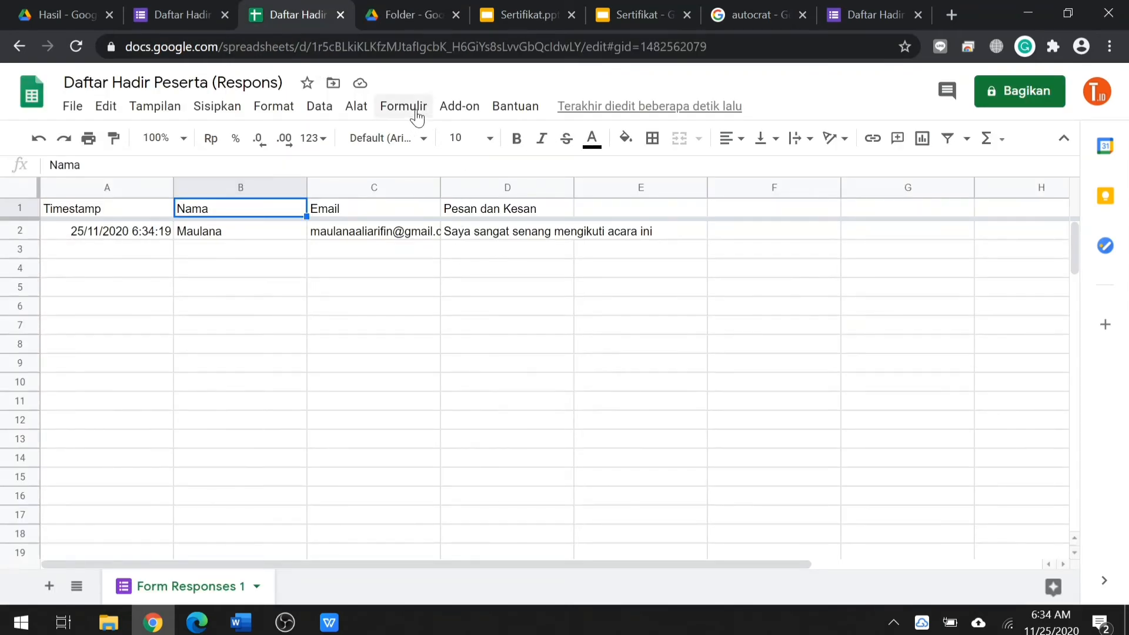
click(458, 108)
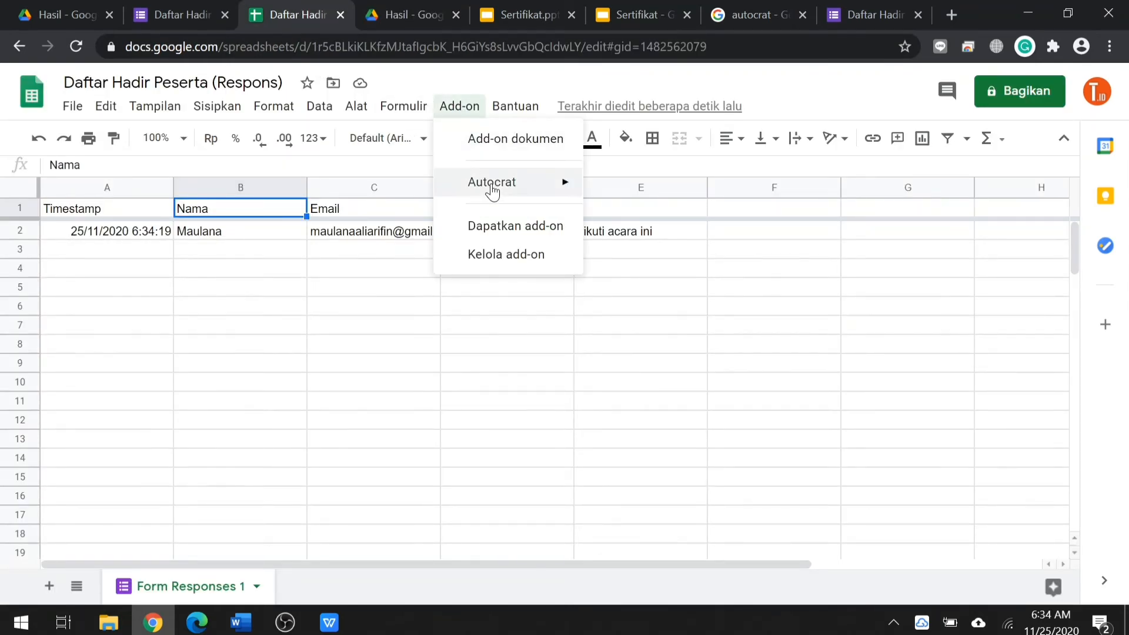
mouse_move(492, 189)
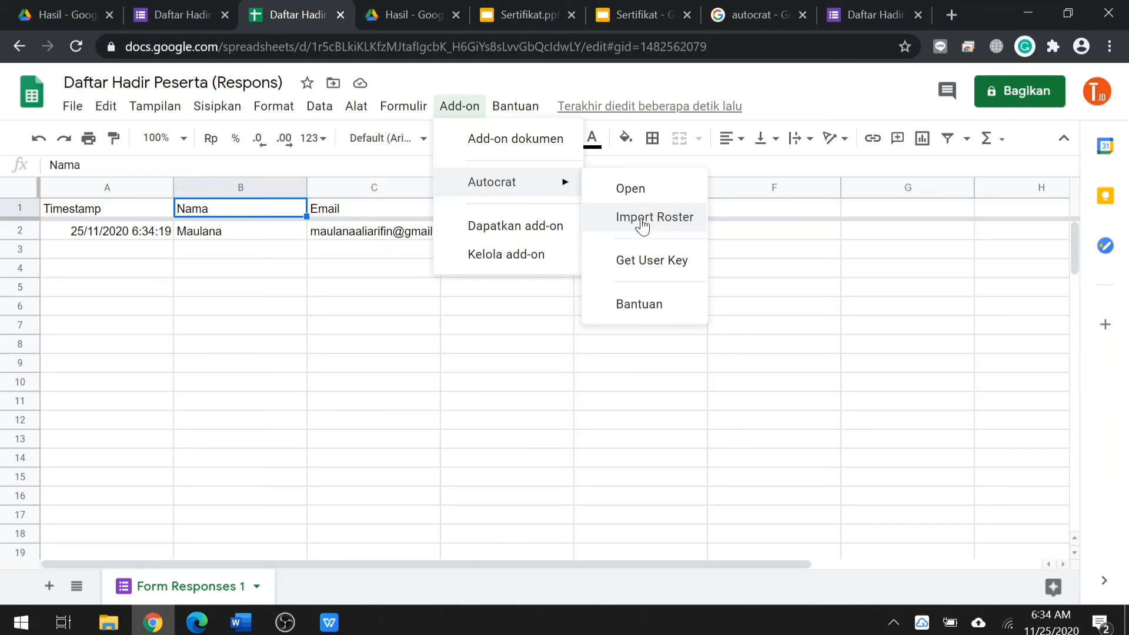
click(658, 191)
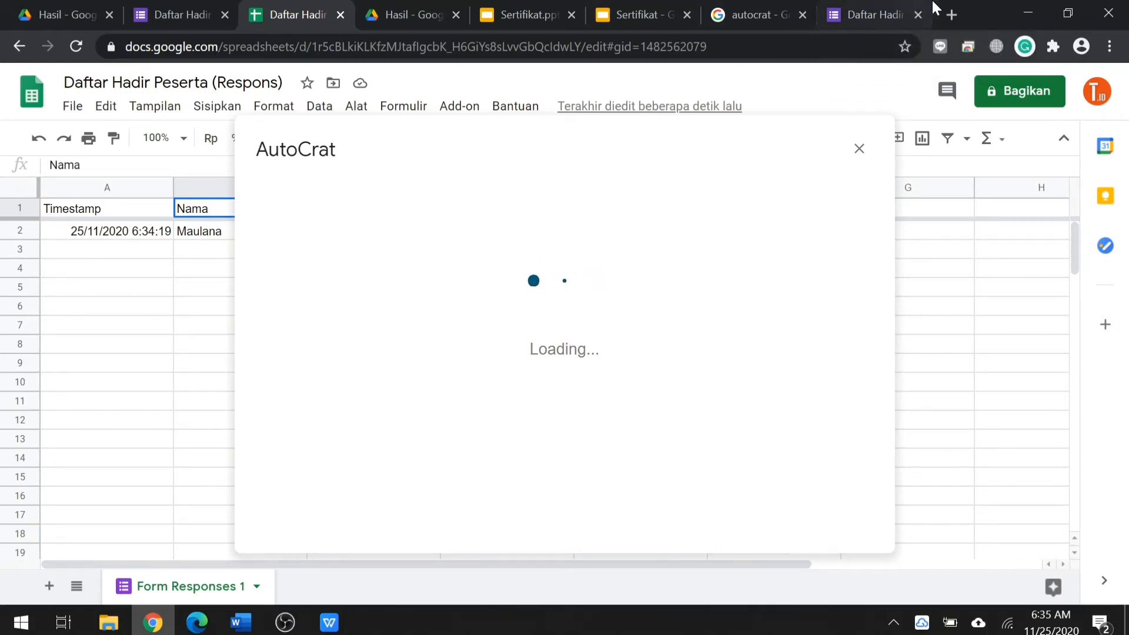
Open the participant's Gmail inbox in a new browser tab and close the other account's inbox.
click(952, 13)
text(mail.)
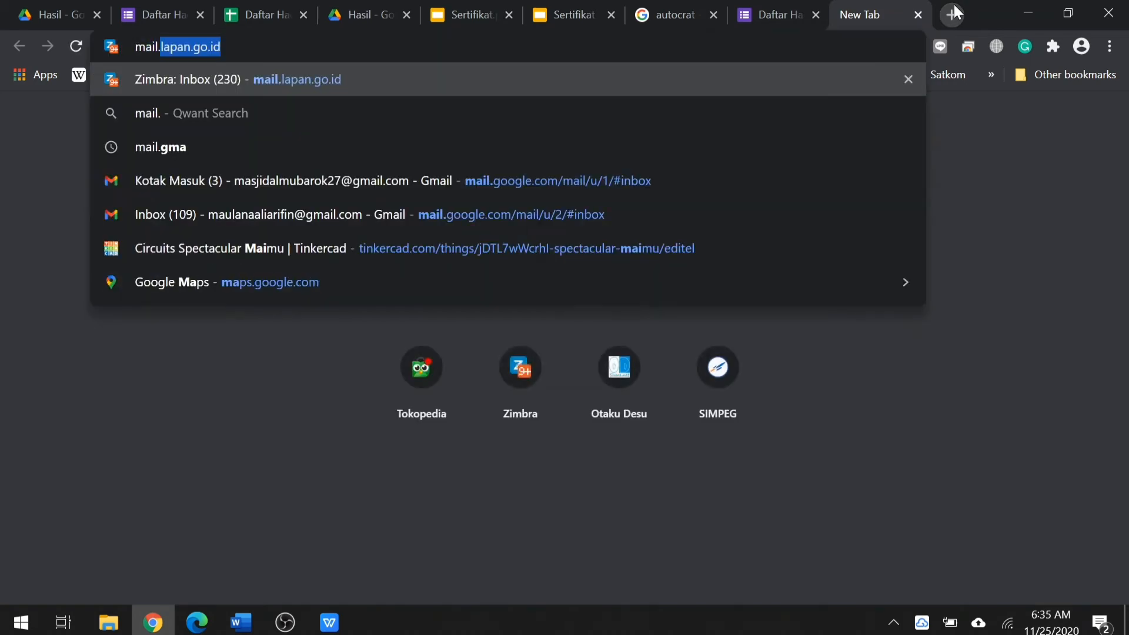
text(go)
key(Return)
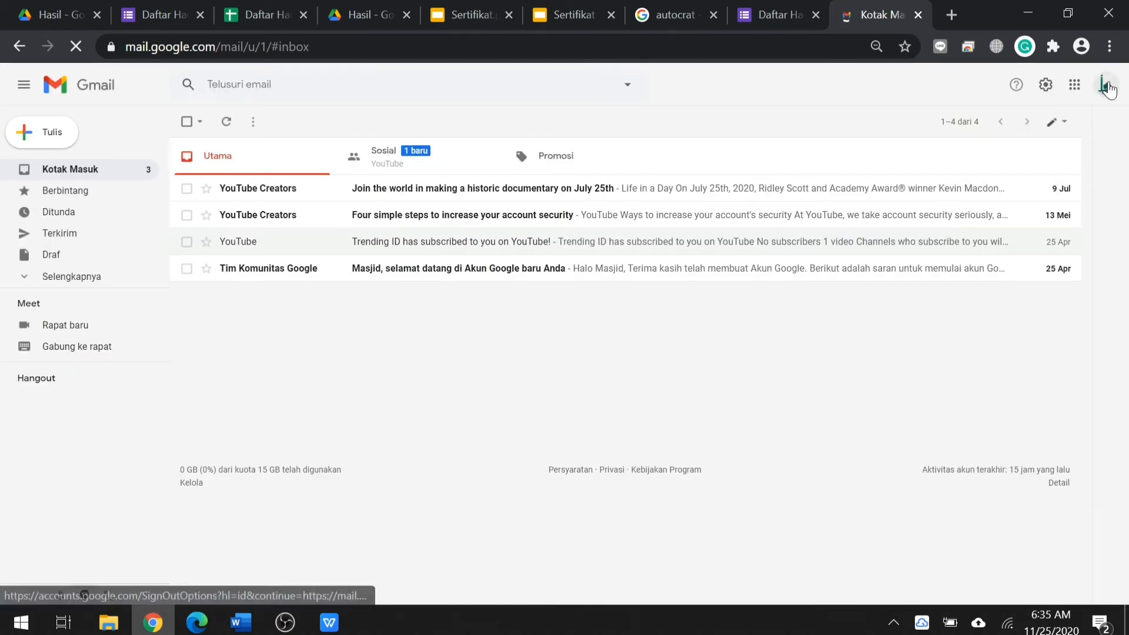
click(1105, 84)
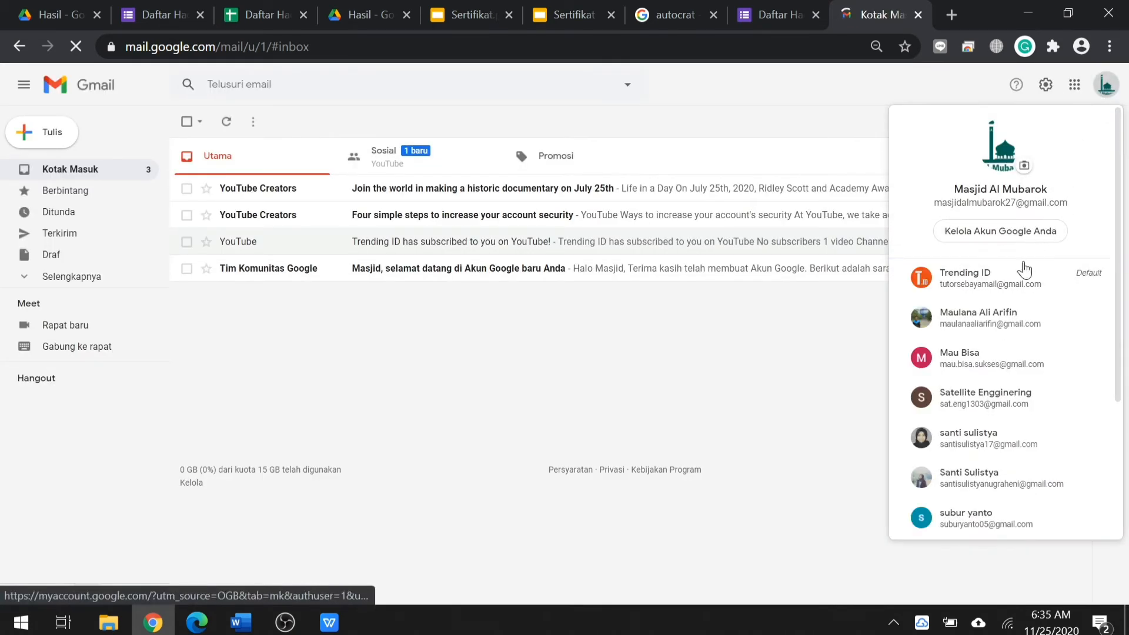
click(1003, 318)
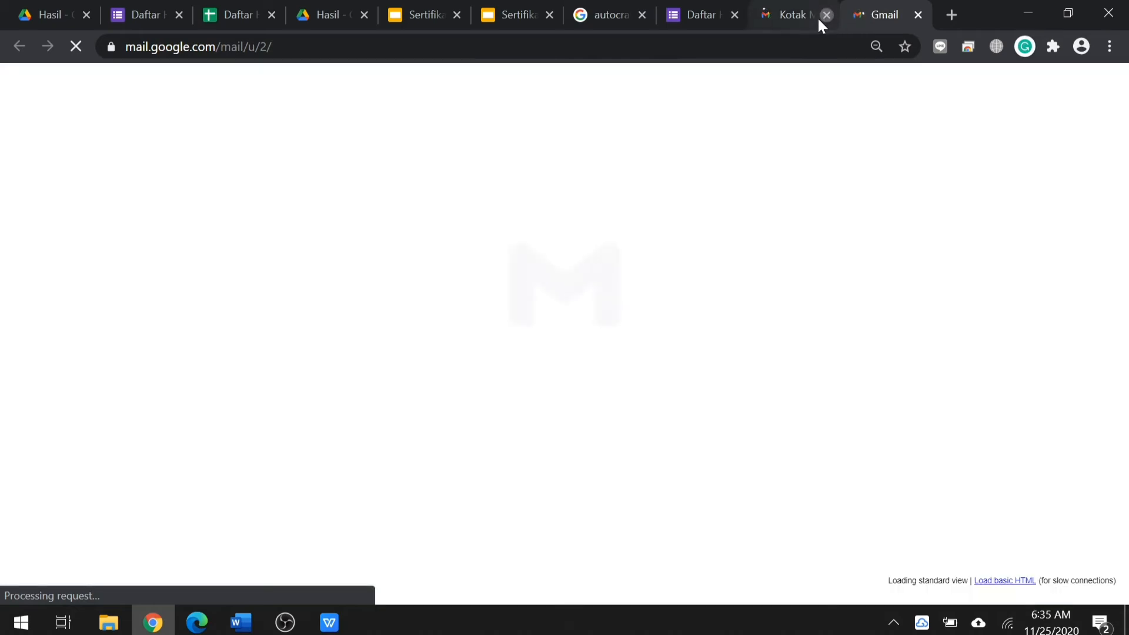
click(826, 15)
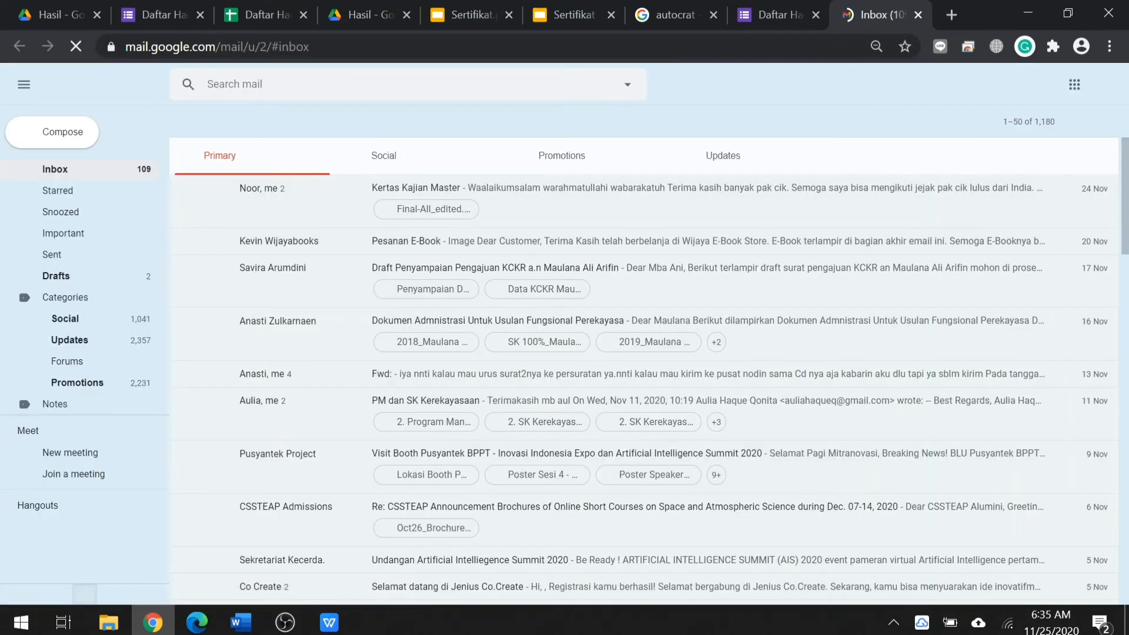
Return to AutoCrat in the response spreadsheet, enable form triggers in the trigger settings and save them.
click(262, 15)
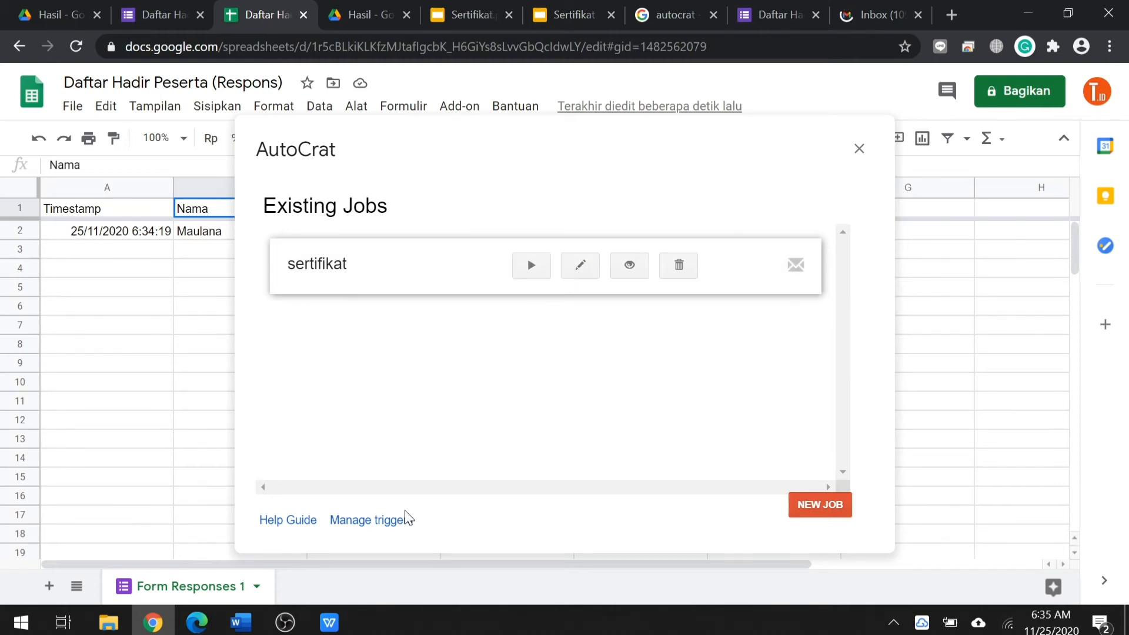
click(393, 521)
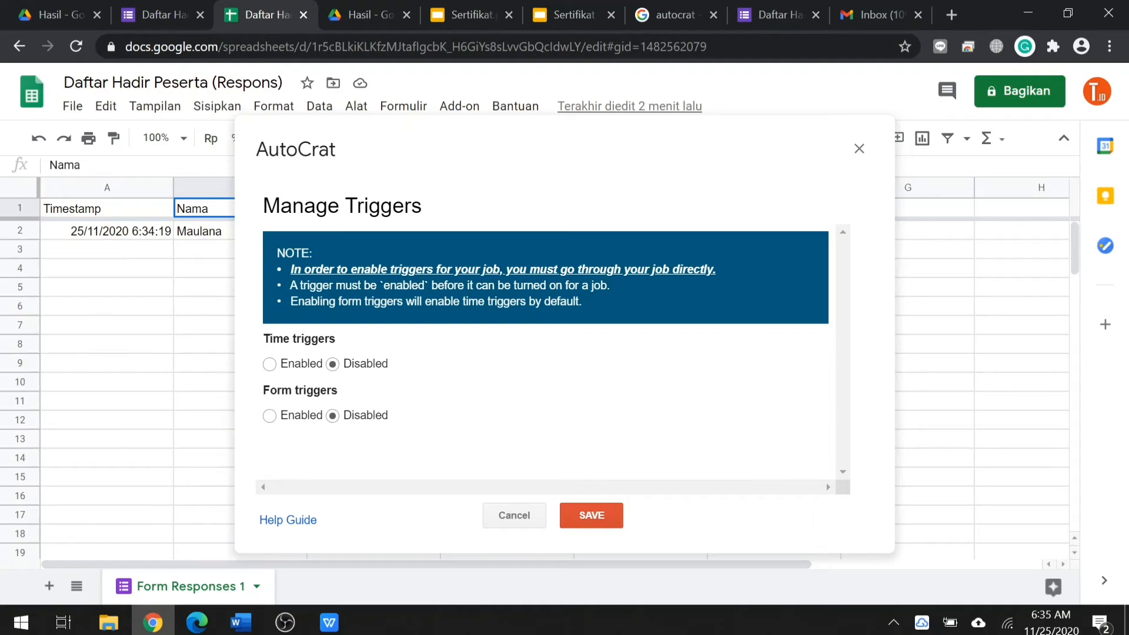
click(311, 420)
click(593, 515)
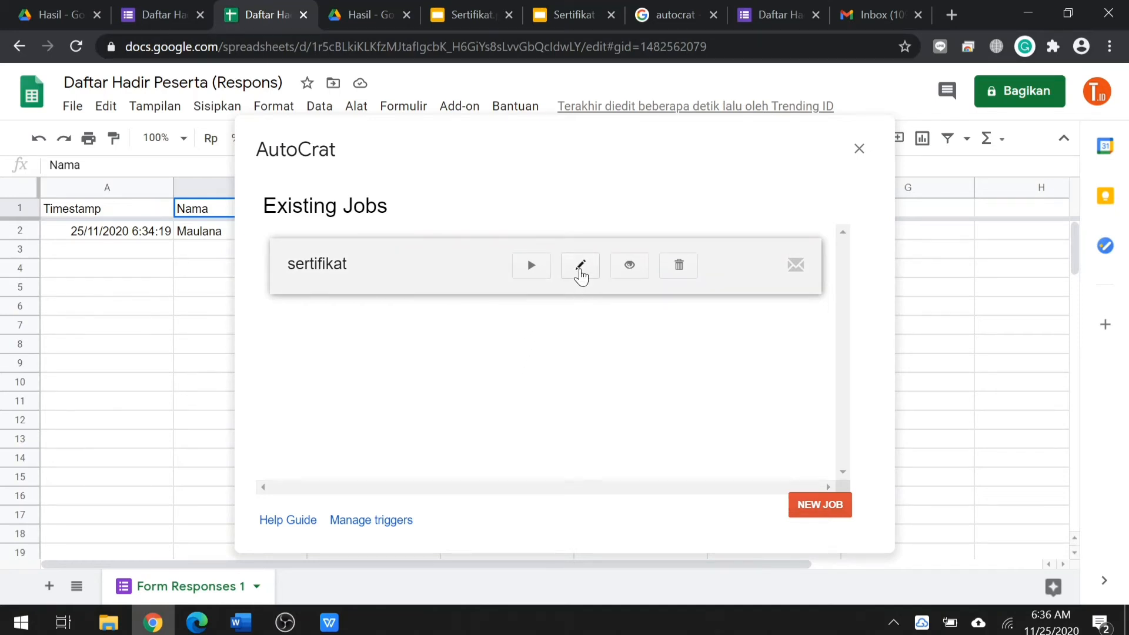
Open the sertifikat job for editing and go through its existing settings to the job triggers page.
click(581, 274)
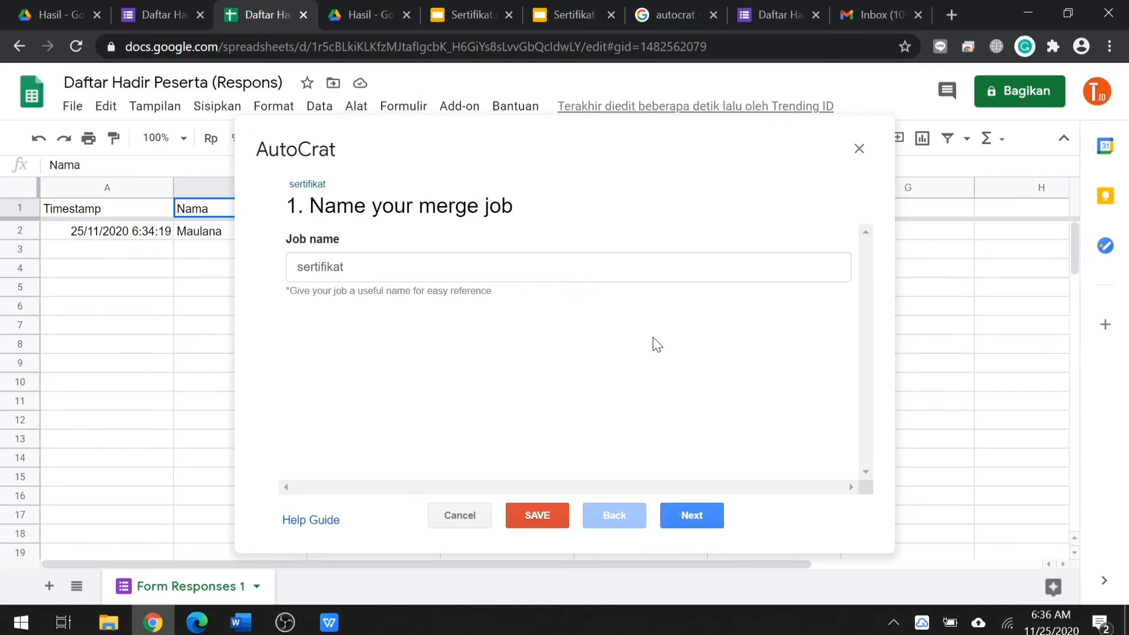
click(689, 515)
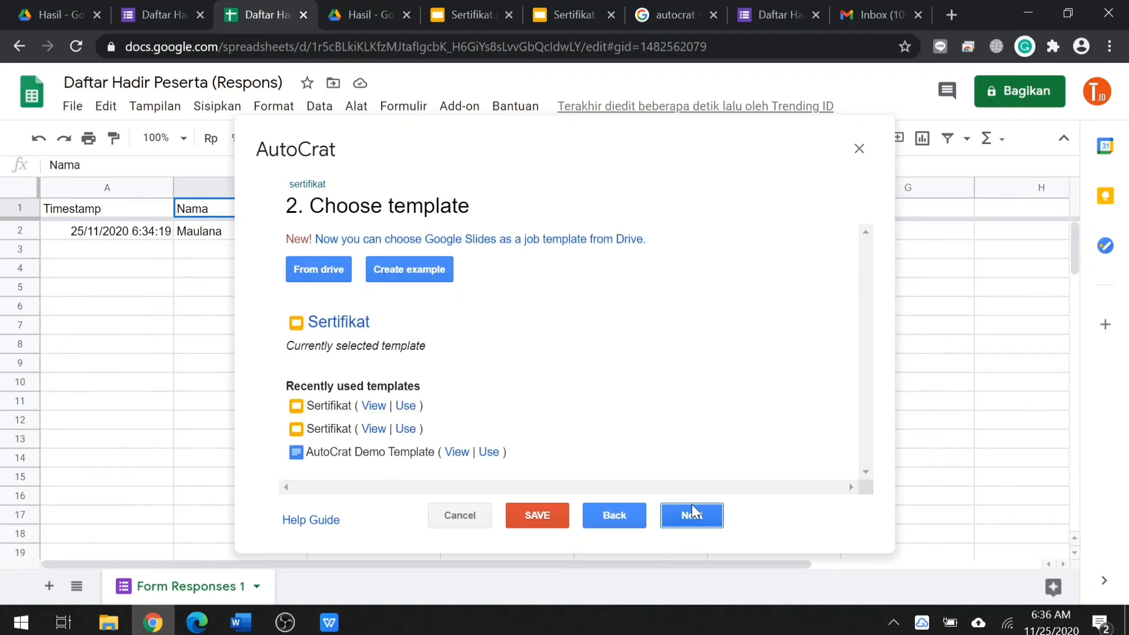
click(689, 519)
click(681, 515)
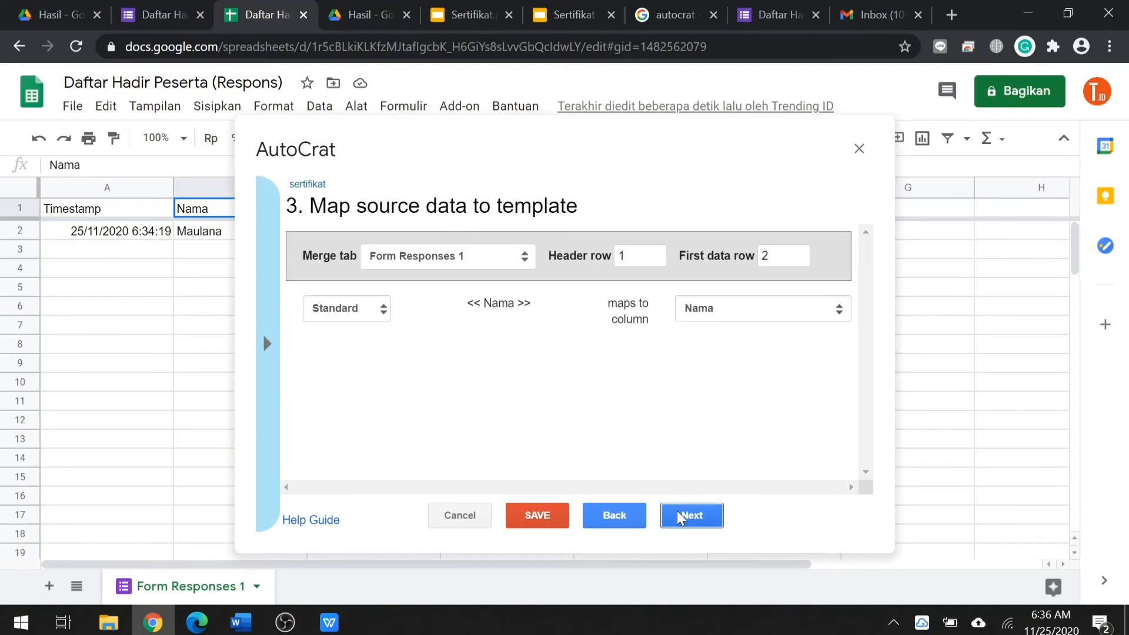
click(682, 515)
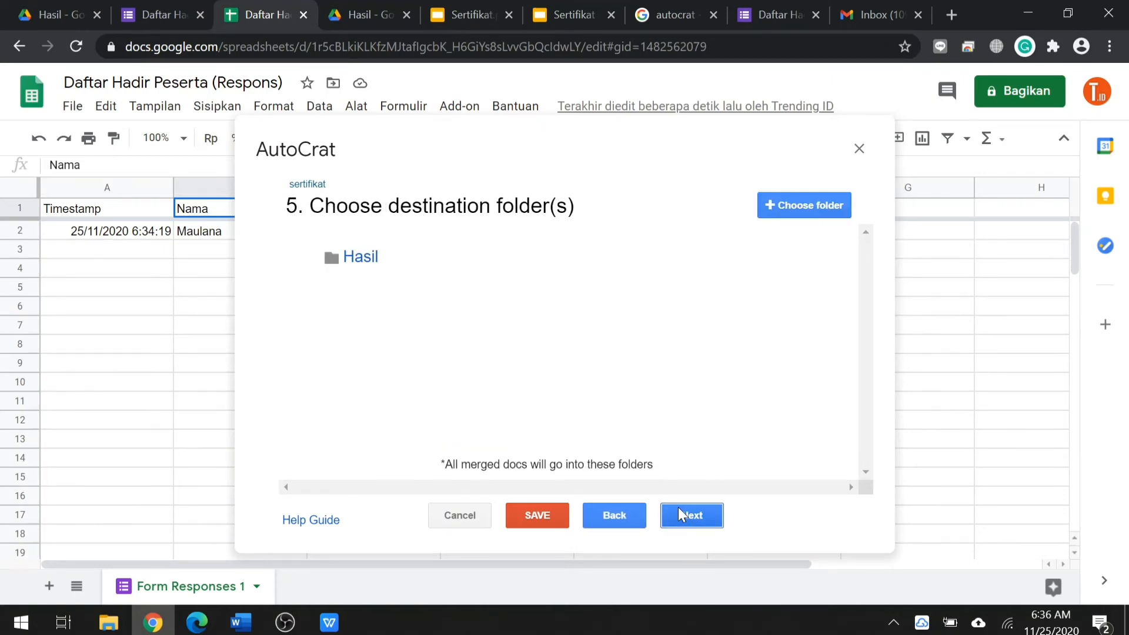
click(679, 506)
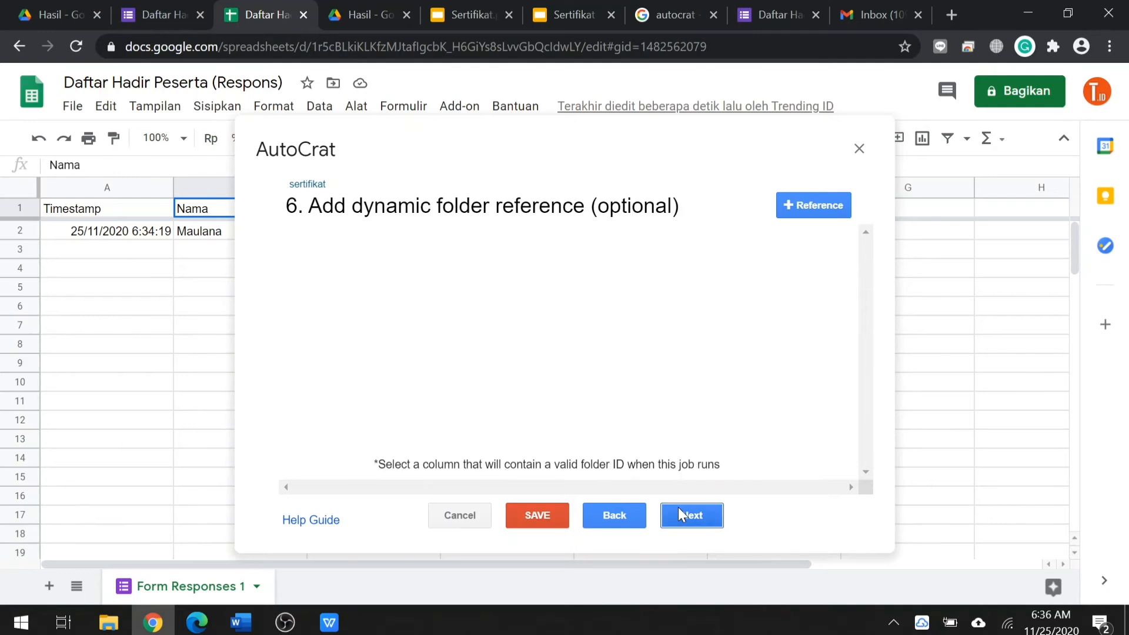
click(679, 507)
click(679, 507)
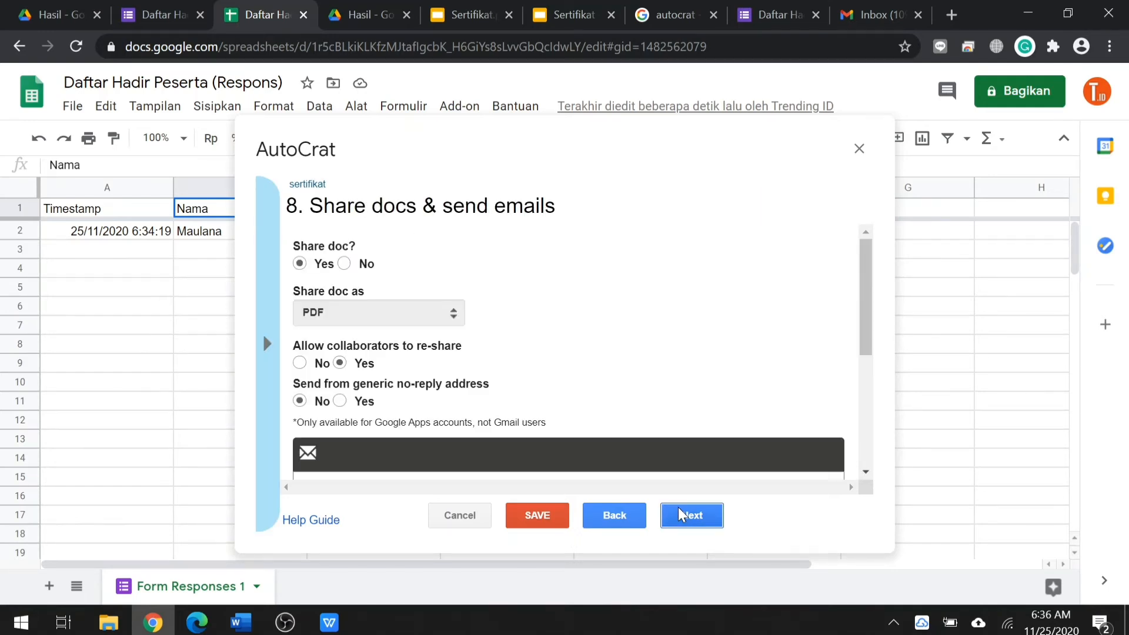
scroll(685, 370, down, 4)
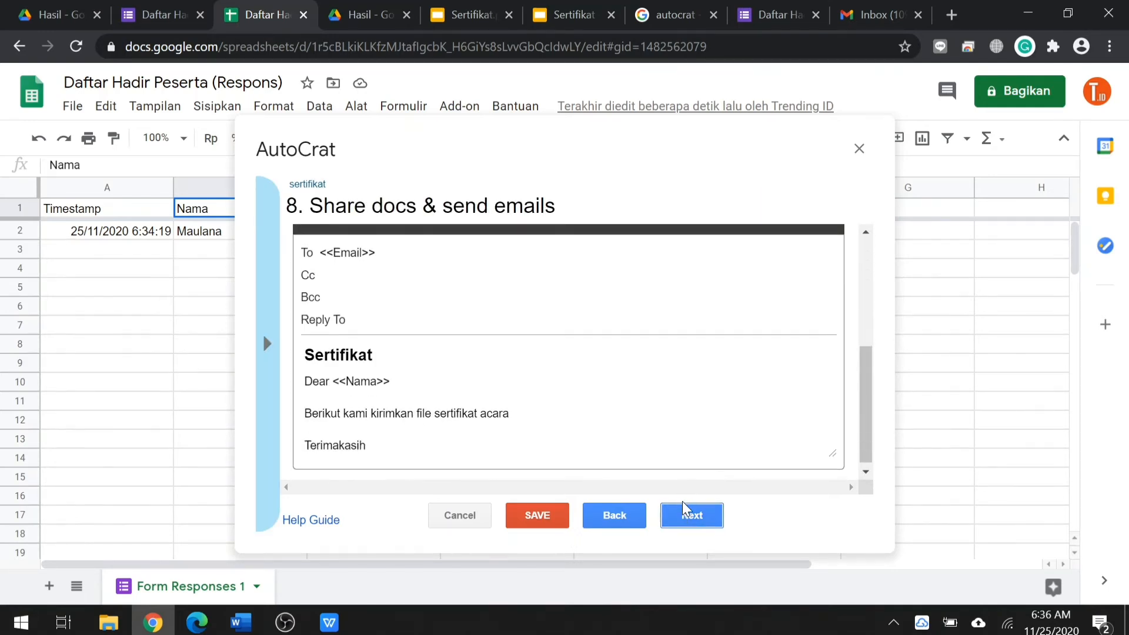
click(682, 519)
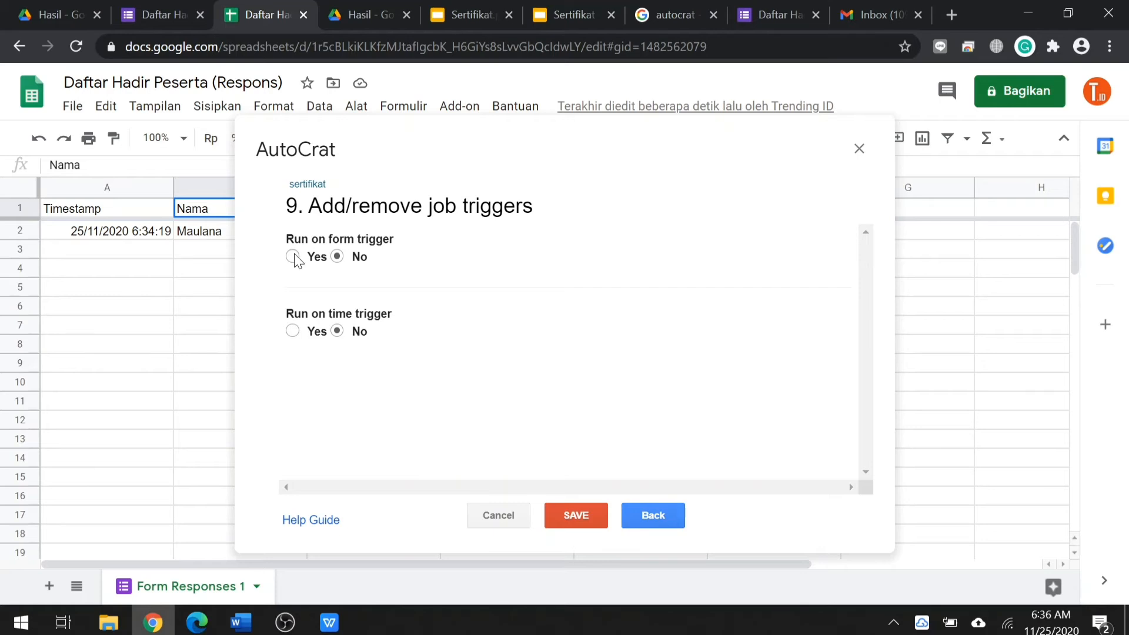
Set the job to run on form trigger and on a time trigger every one hour, and save it.
click(300, 330)
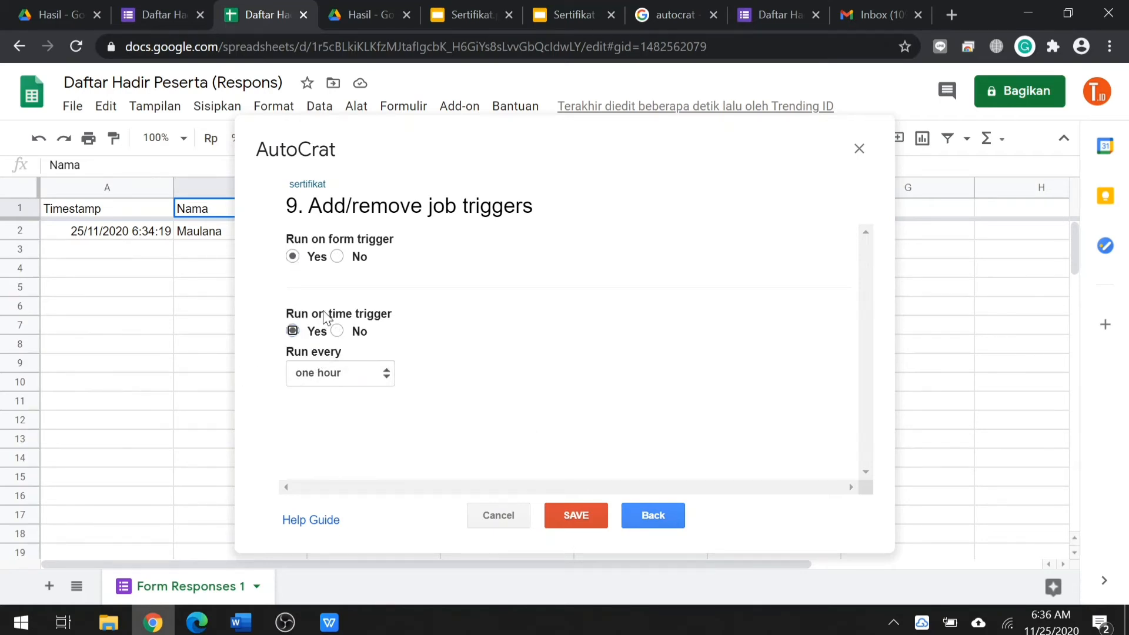
click(329, 373)
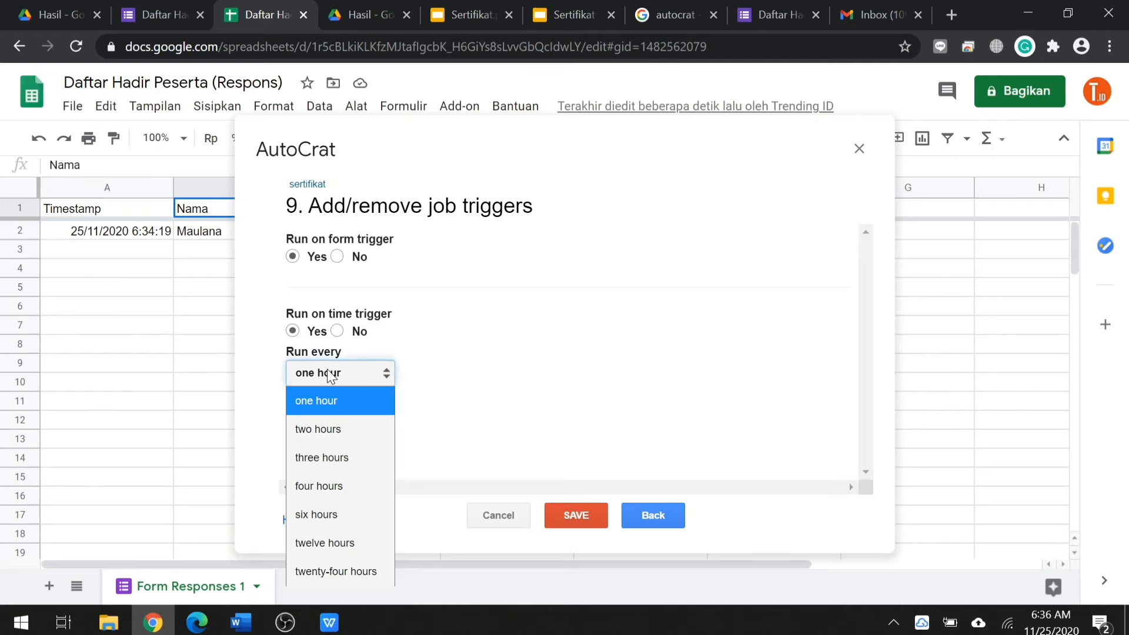
click(331, 371)
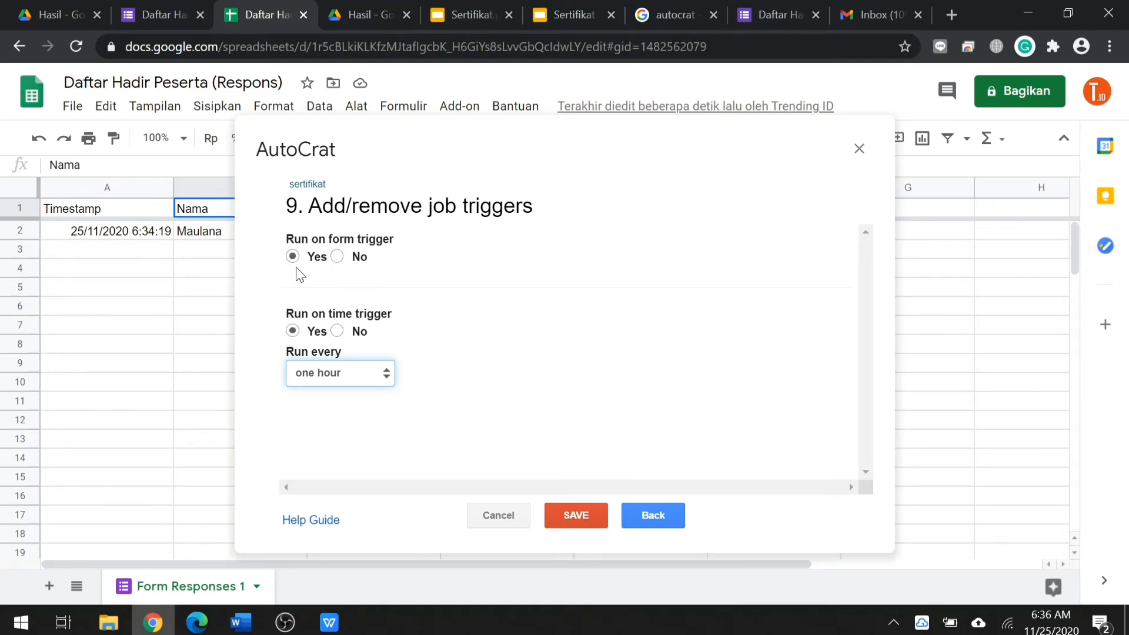
click(602, 518)
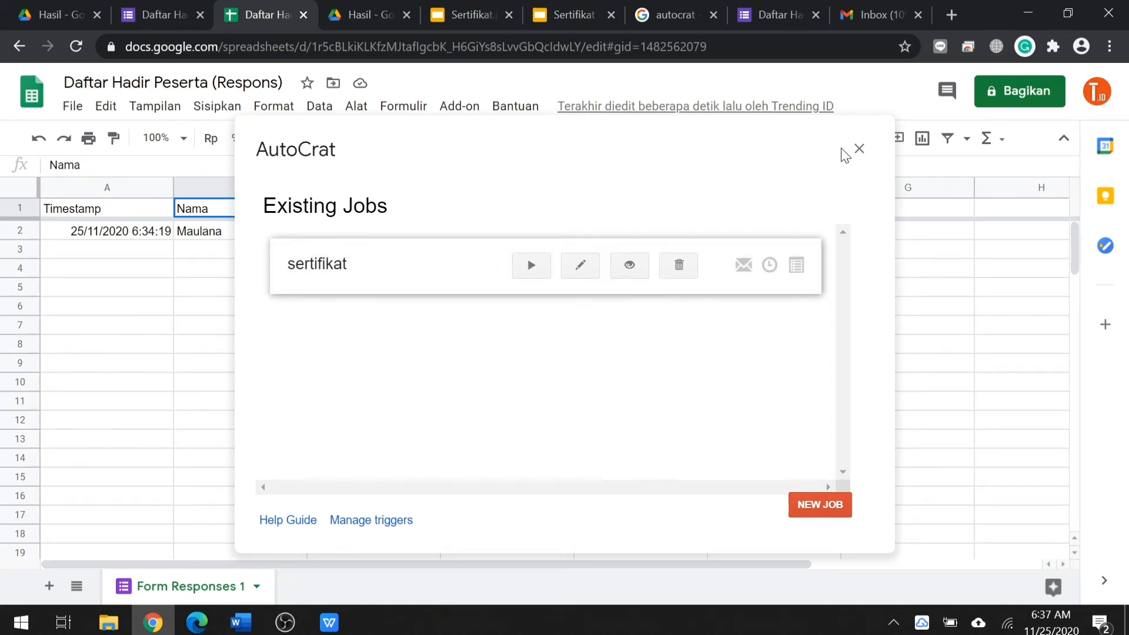
Run the sertifikat job, close AutoCrat and examine the merged document and merge status columns in the response sheet.
click(523, 274)
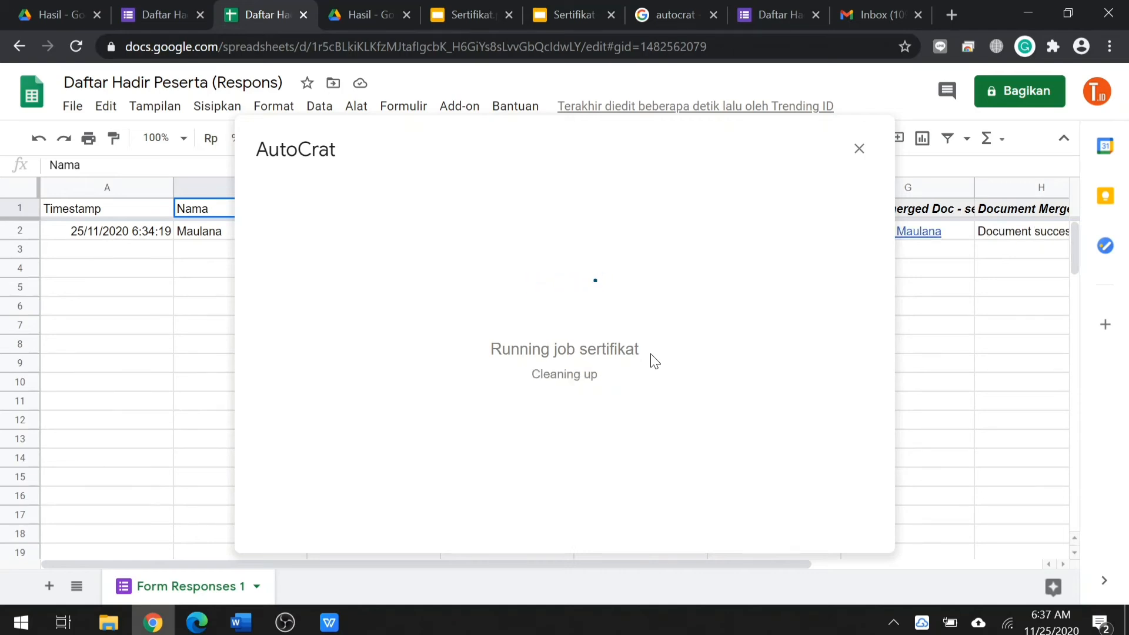
click(859, 149)
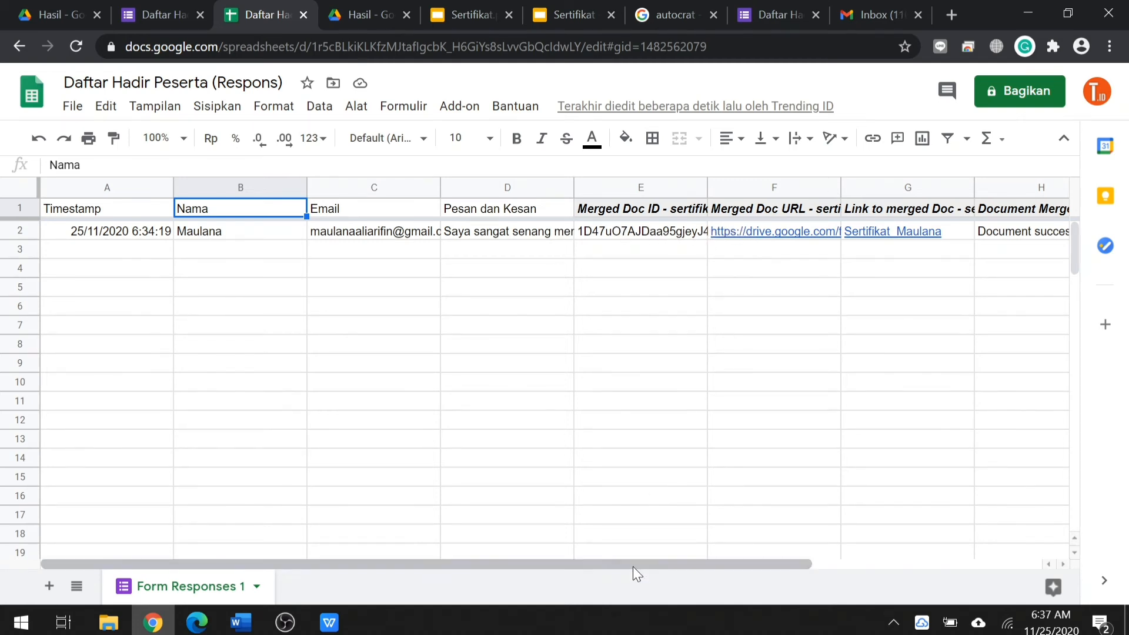
drag(632, 564, 803, 556)
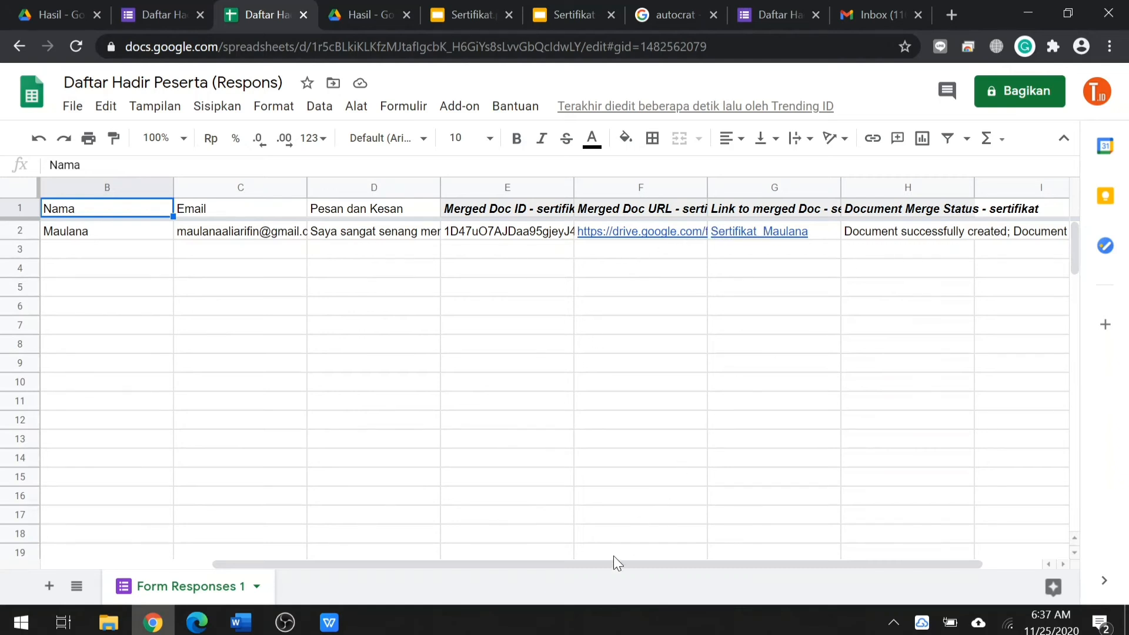
drag(609, 564, 670, 556)
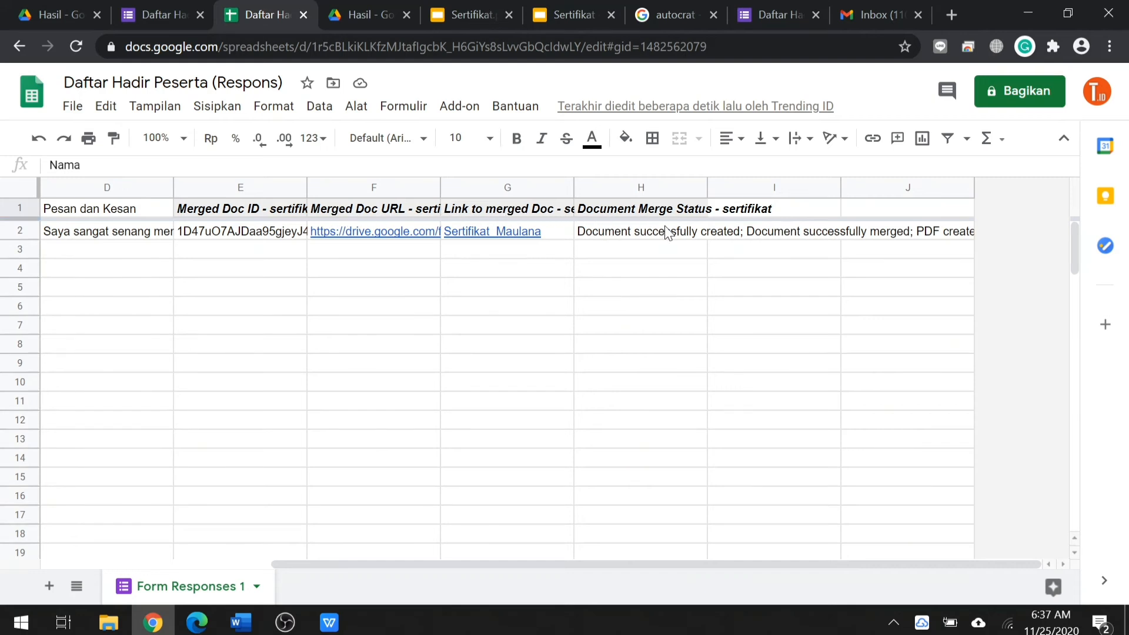
View the generated certificate PDF in the Hasil folder in Drive and return to the folder.
click(47, 9)
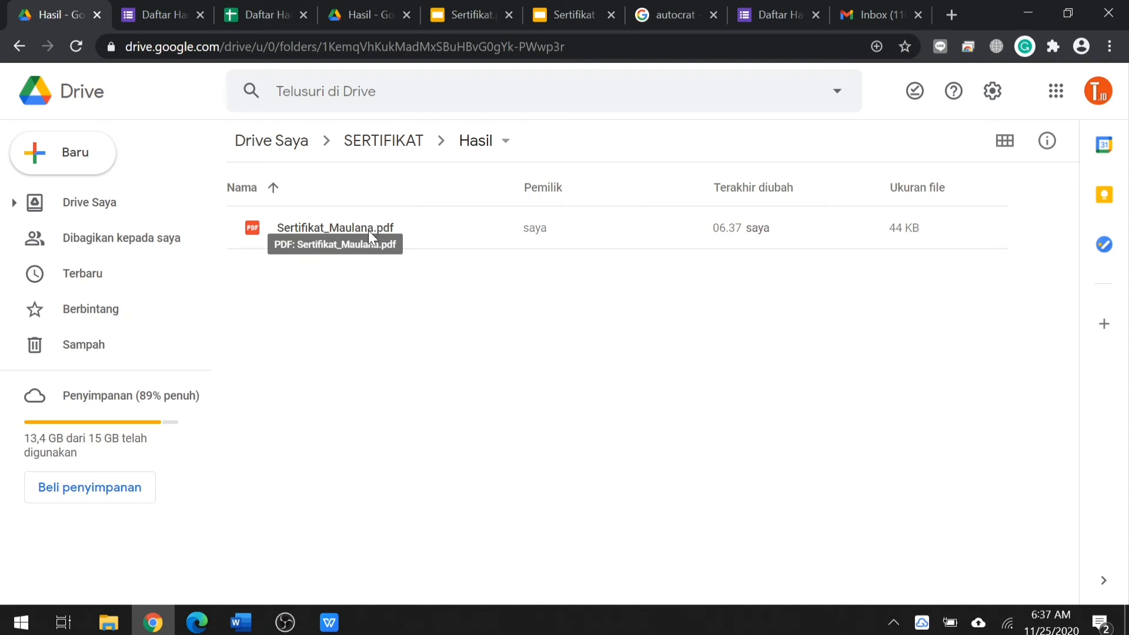
click(427, 241)
double_click(428, 242)
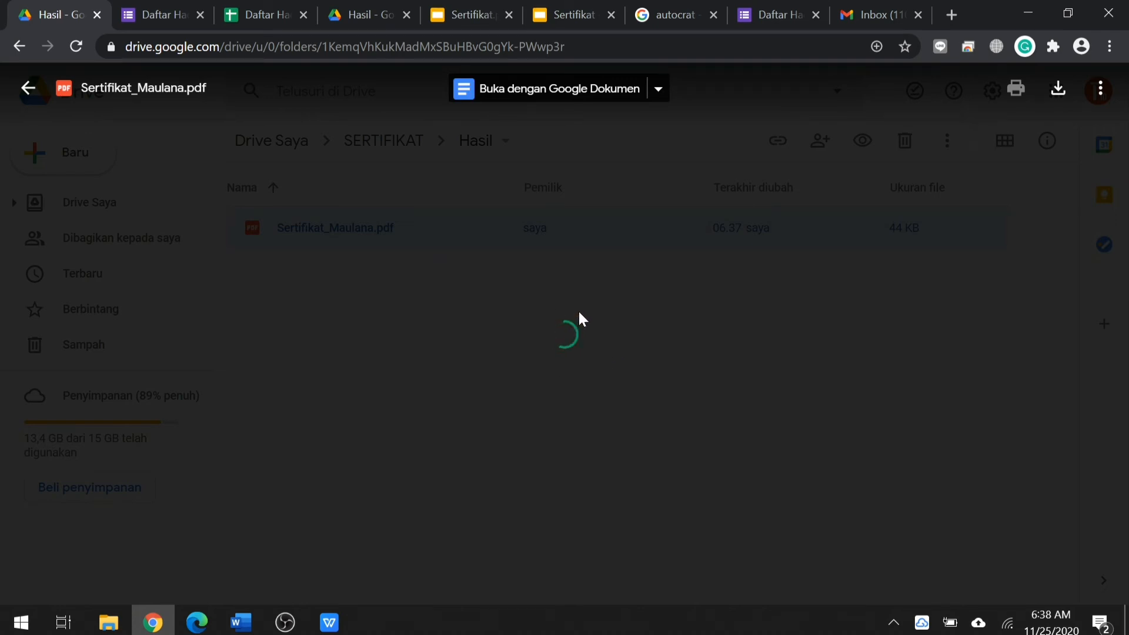
scroll(580, 317, down, 1)
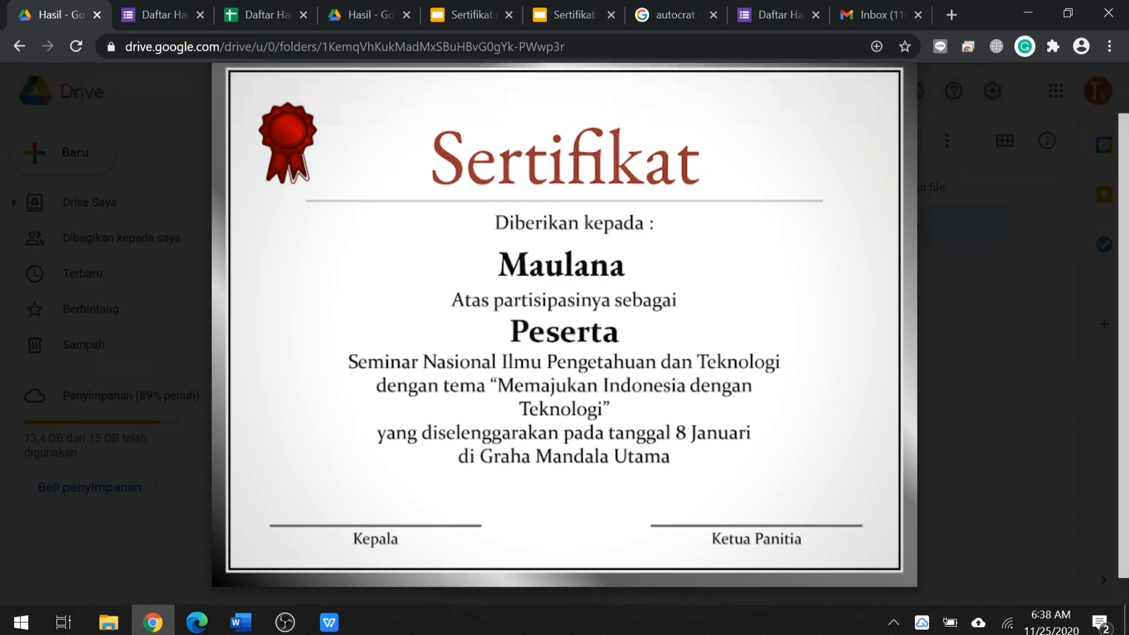
click(27, 90)
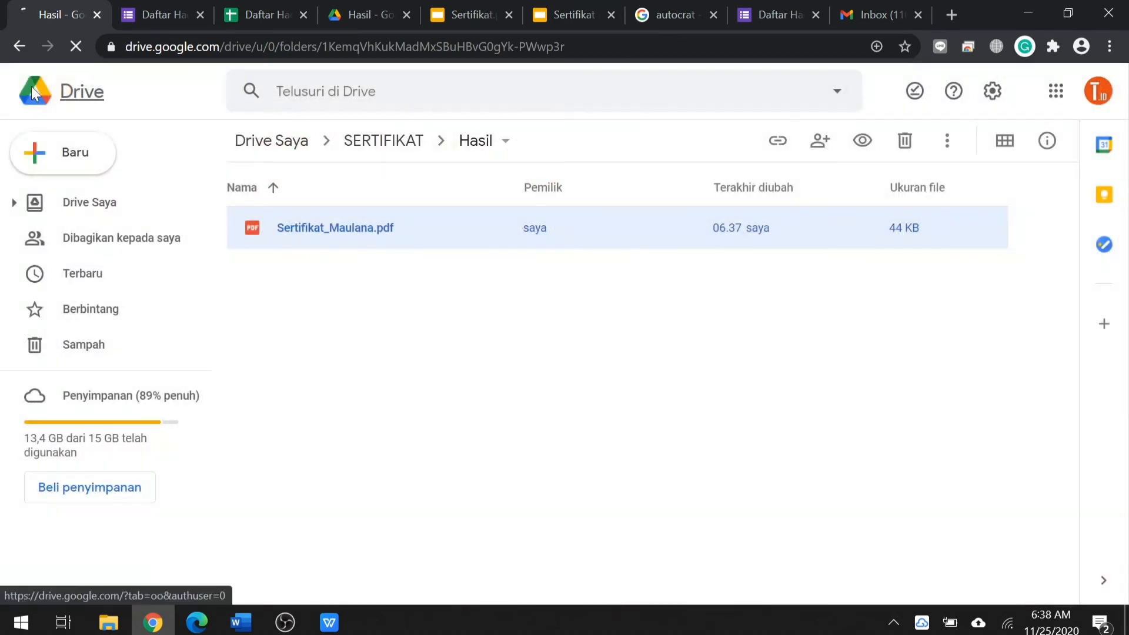
click(20, 47)
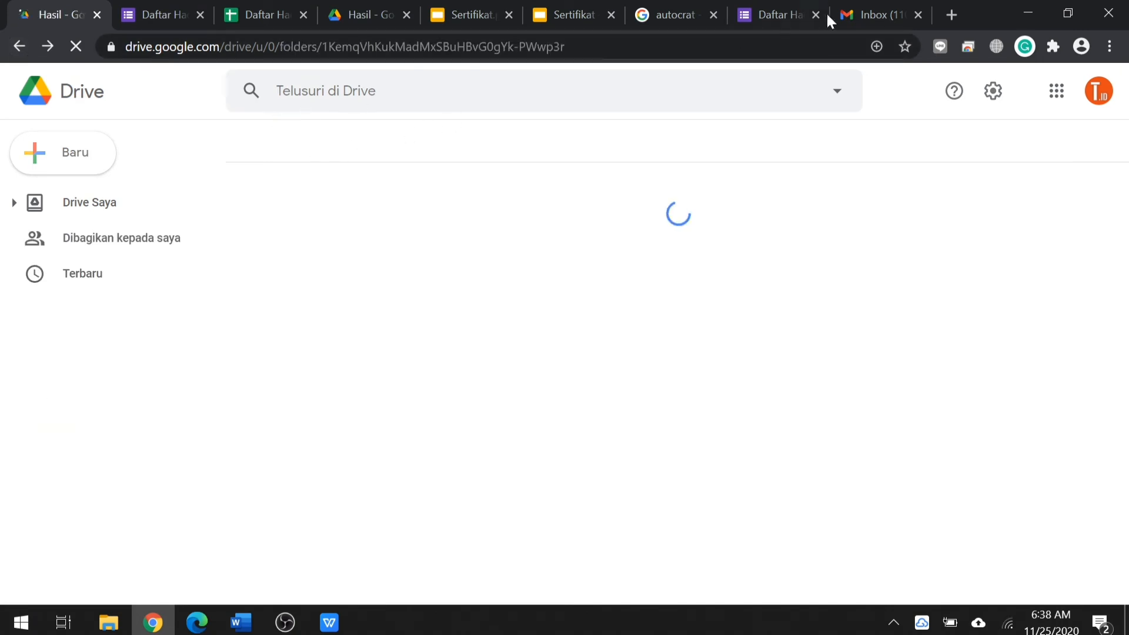
Switch to the participant's Gmail inbox and open the Sertifikat email to check its message and attached certificate.
click(870, 4)
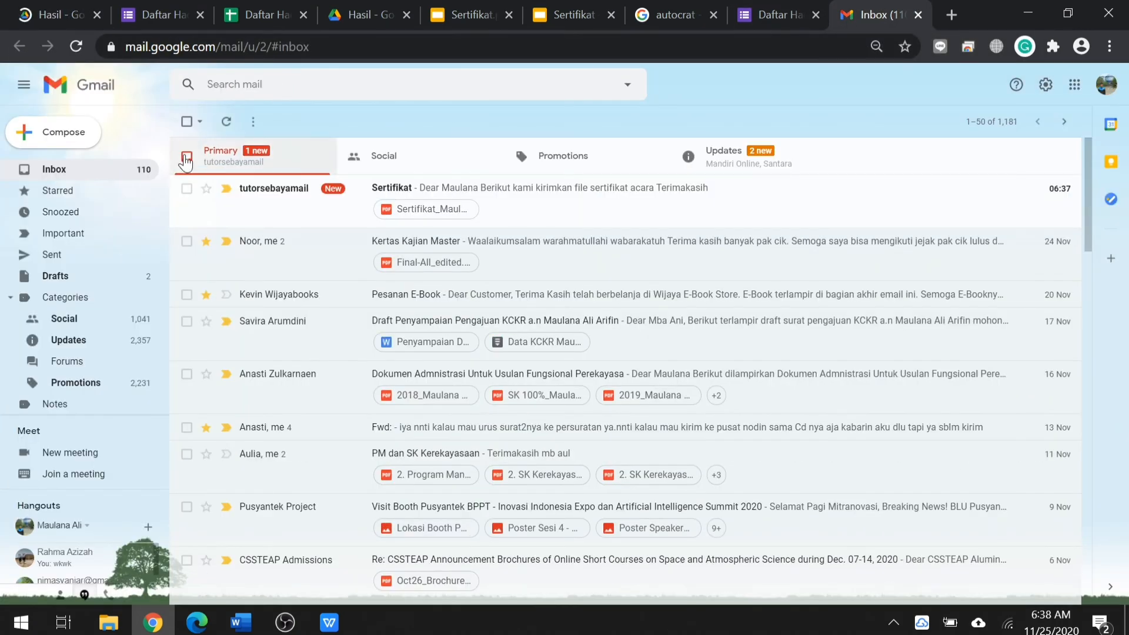
click(244, 156)
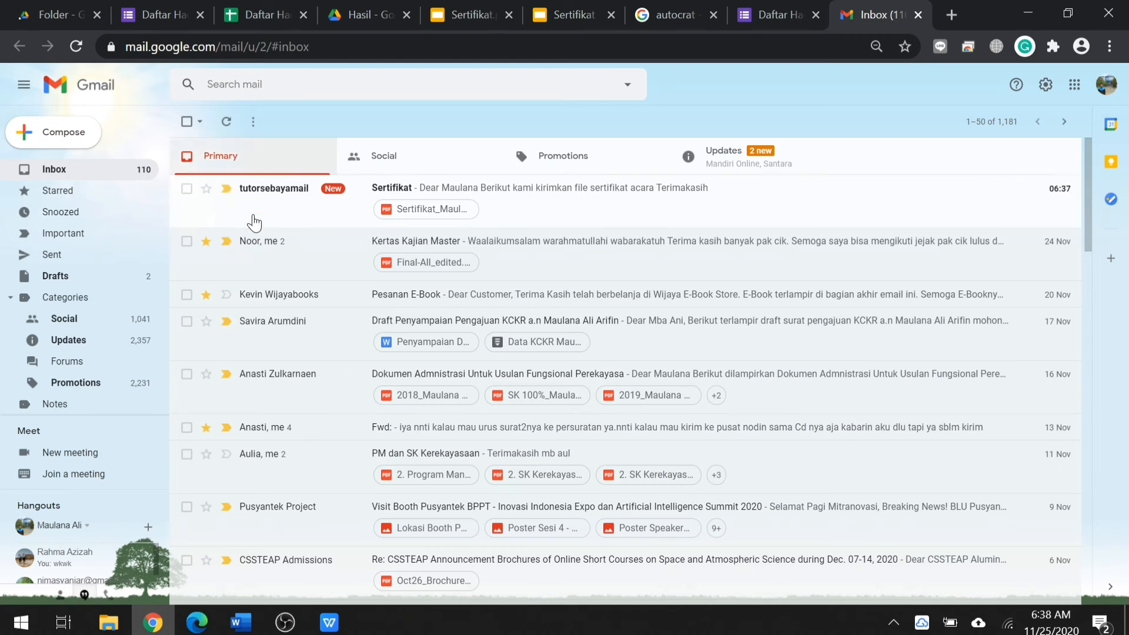
click(279, 194)
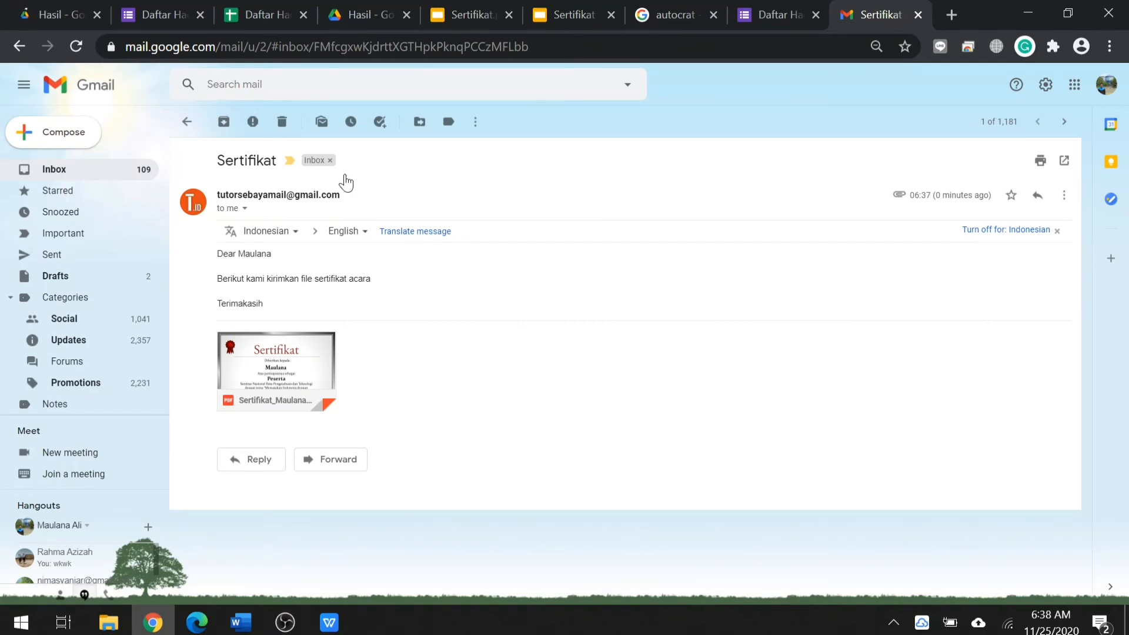
mouse_move(280, 353)
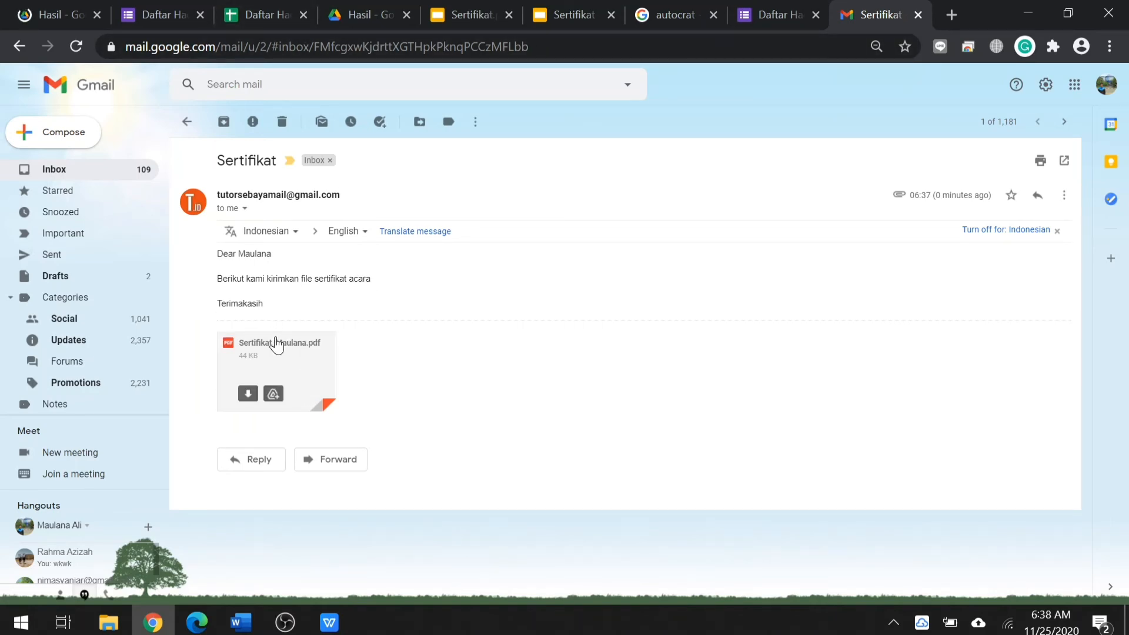
Switch back to the response spreadsheet and review the participant's row from the Timestamp column onward.
click(335, 13)
click(254, 14)
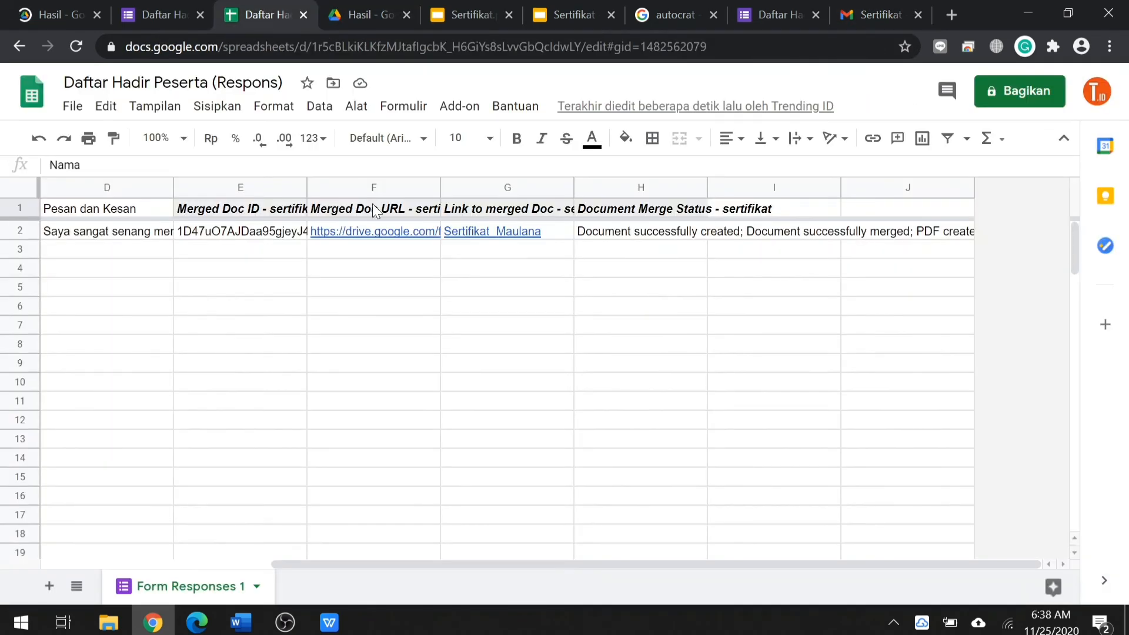
drag(403, 562, 153, 566)
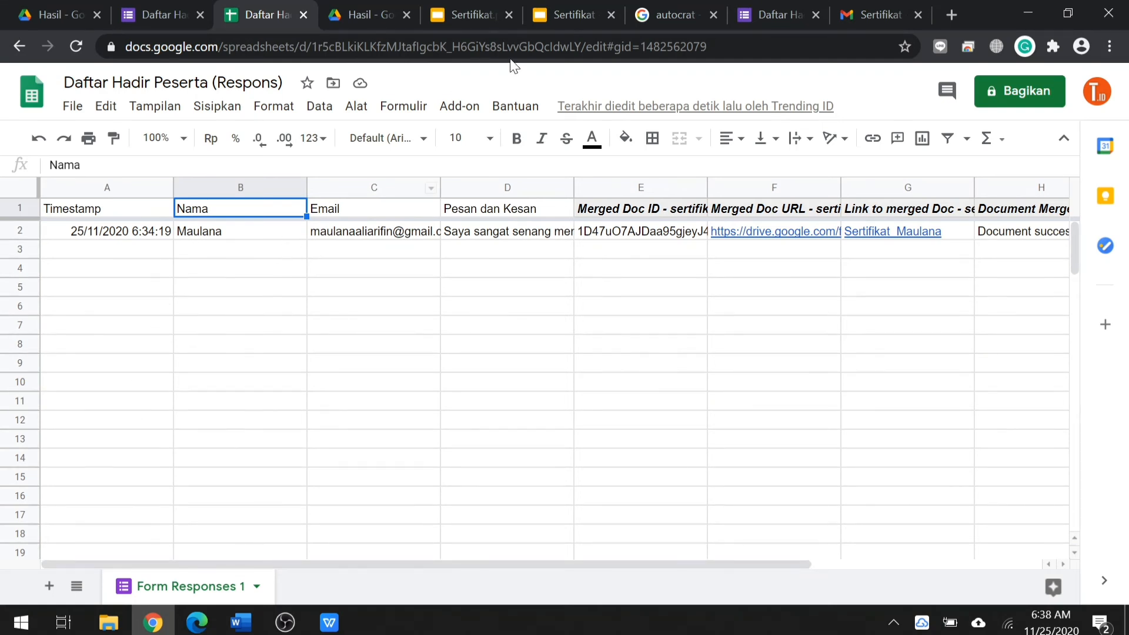
click(748, 17)
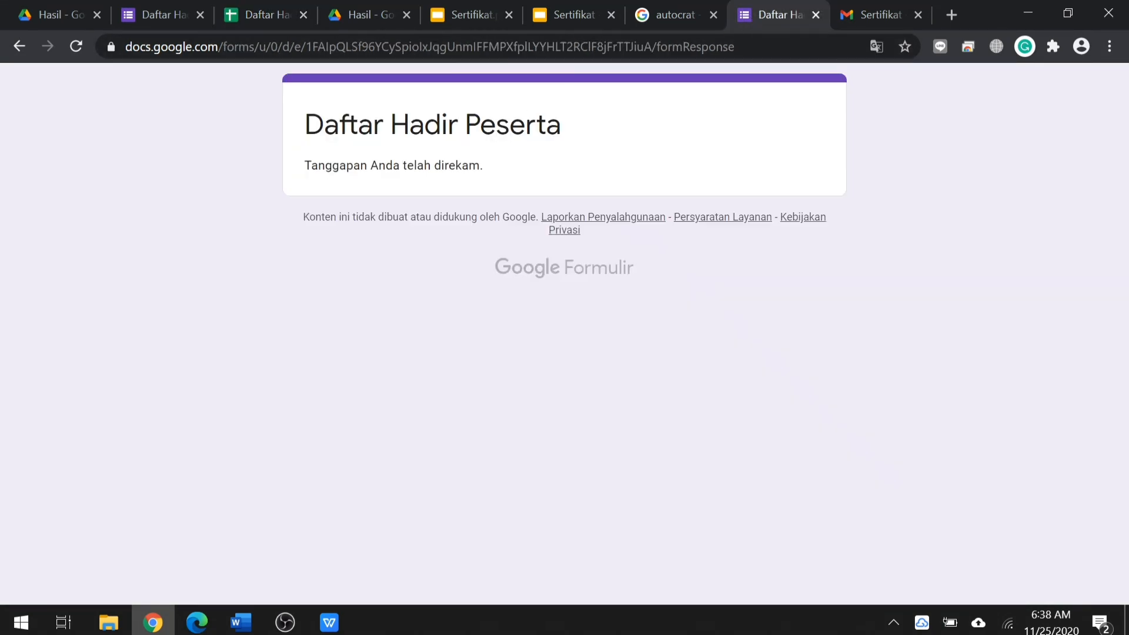
click(675, 47)
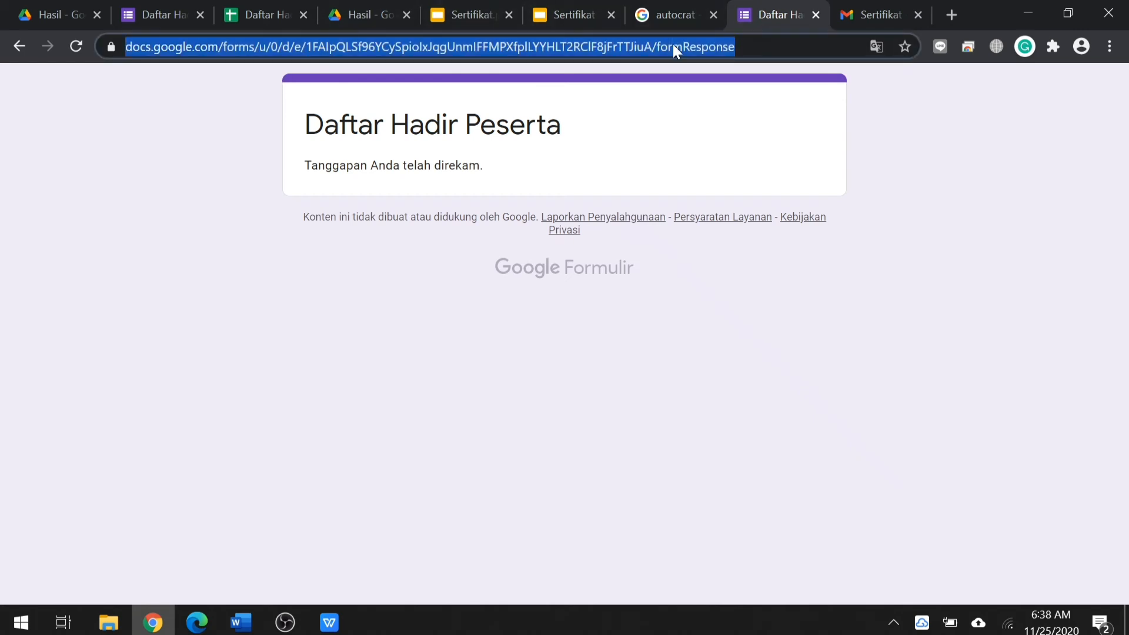
key(super+v)
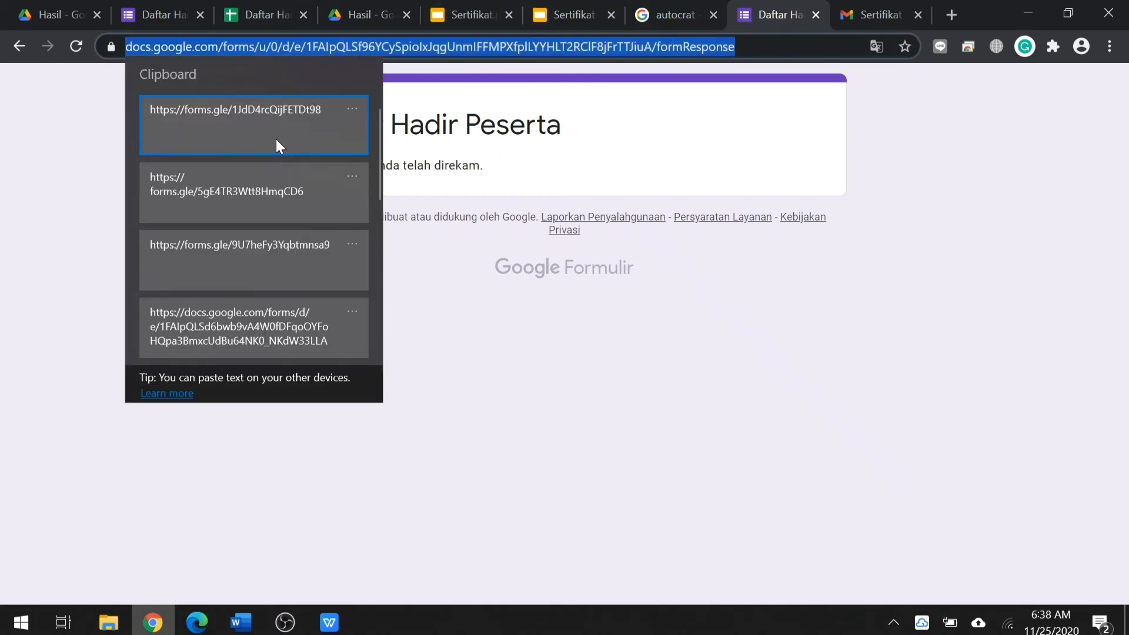
click(276, 139)
key(Return)
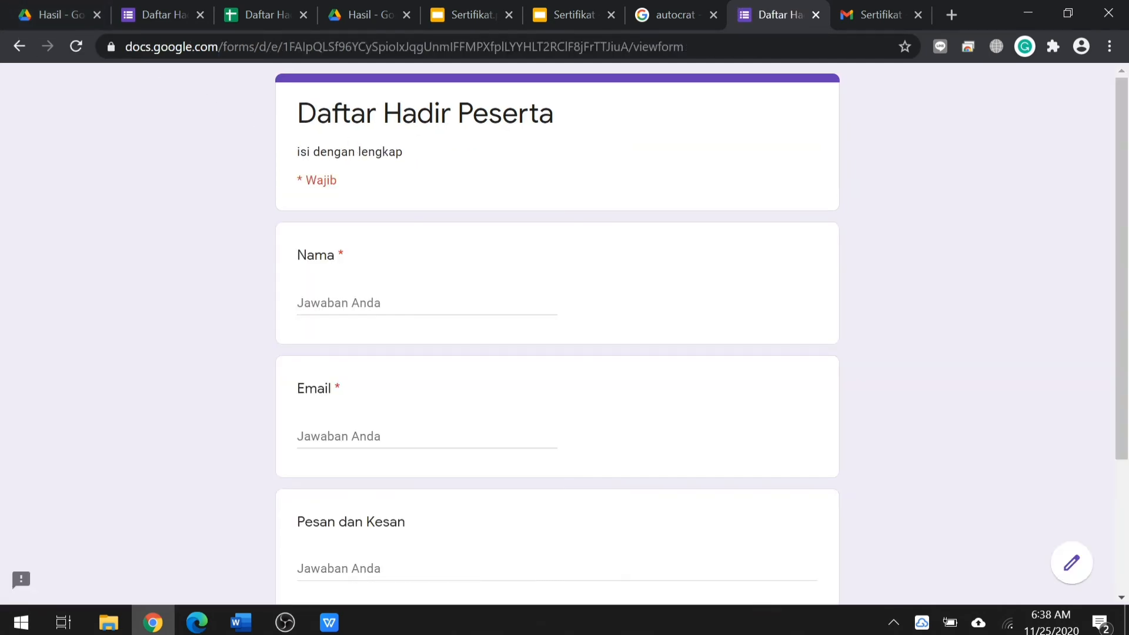
Fill in the second participant's name and email address in the blank Daftar Hadir Peserta form.
click(427, 303)
text(A)
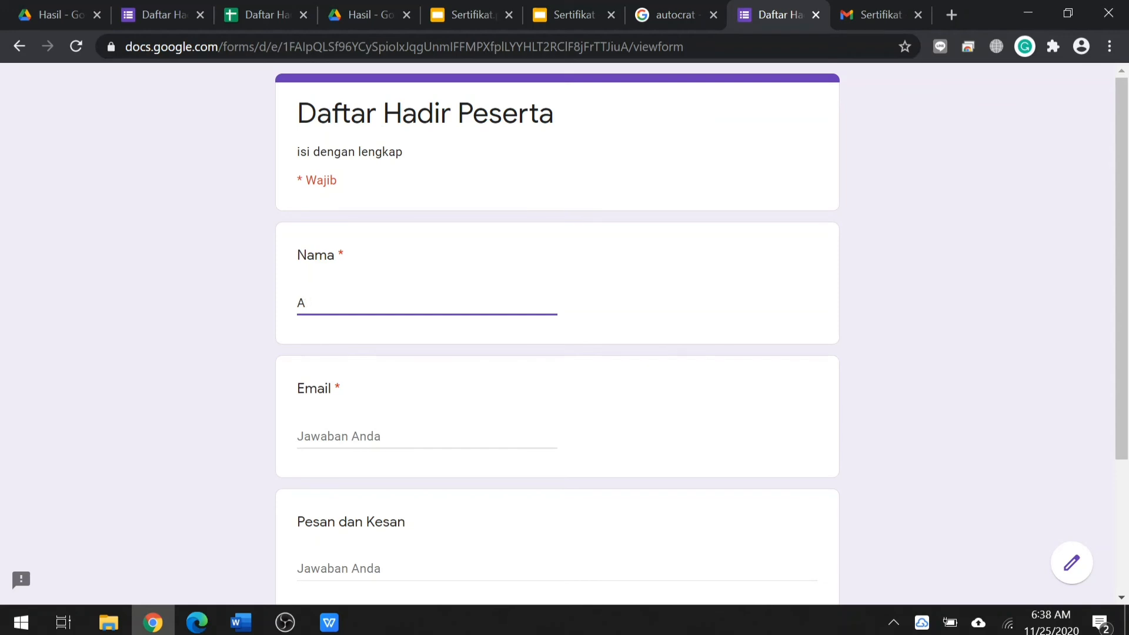
key(BackSpace)
text(Budi)
key(Tab)
text(ma)
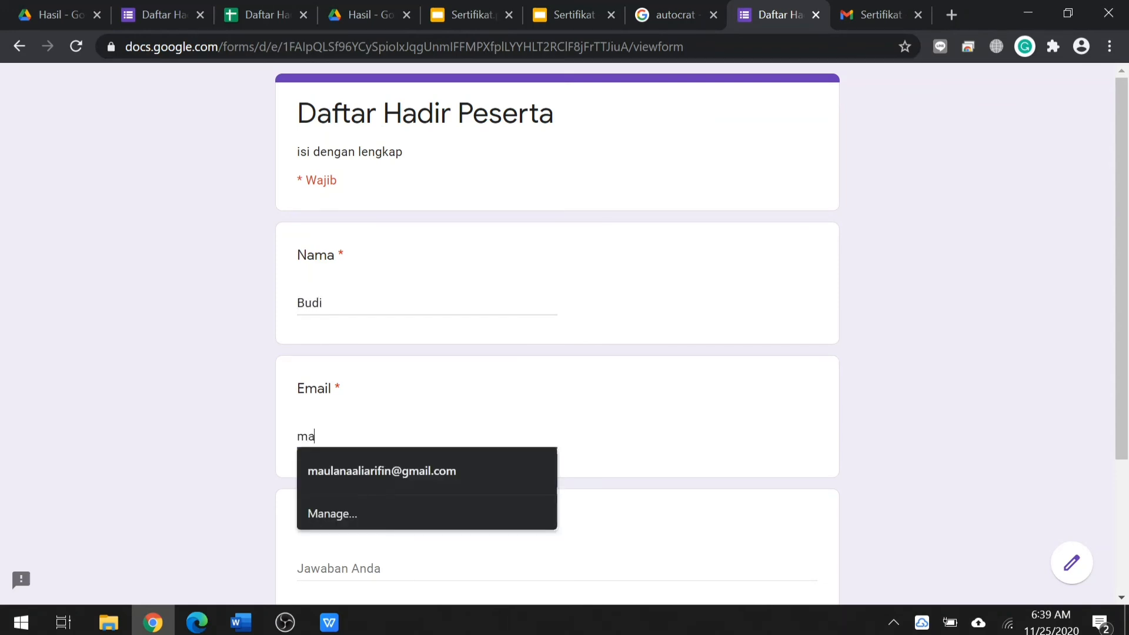
text(u)
key(Down)
key(Tab)
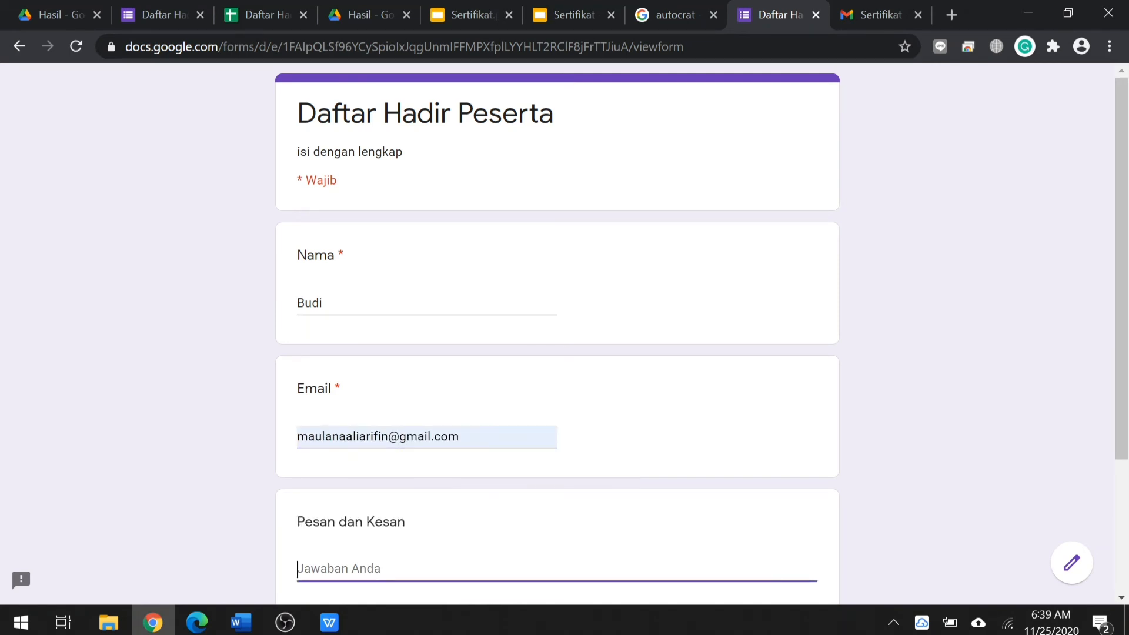
Enter "Bagus sekali acaranya" as the Pesan dan Kesan answer and submit the form.
text(Bagus se)
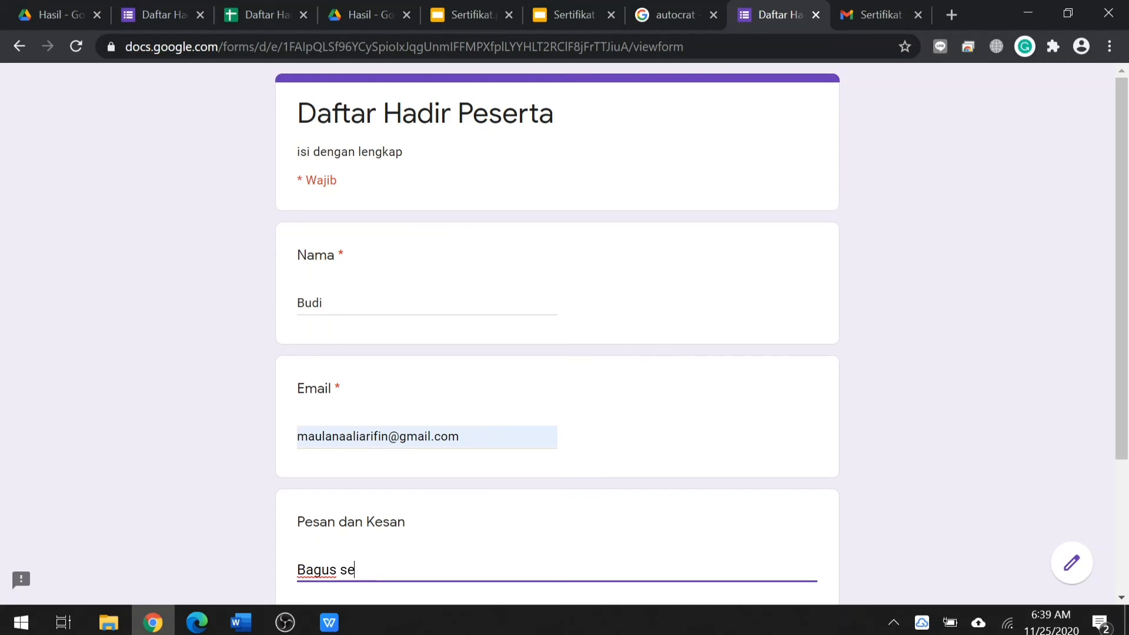
text(kali acaranya)
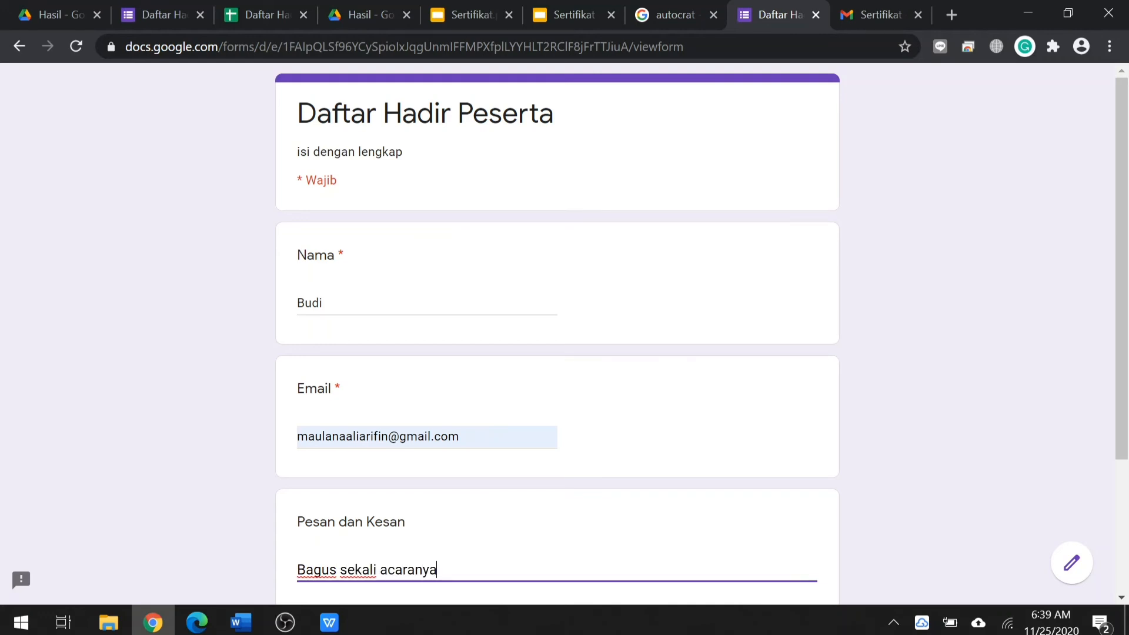
scroll(181, 398, down, 3)
click(308, 470)
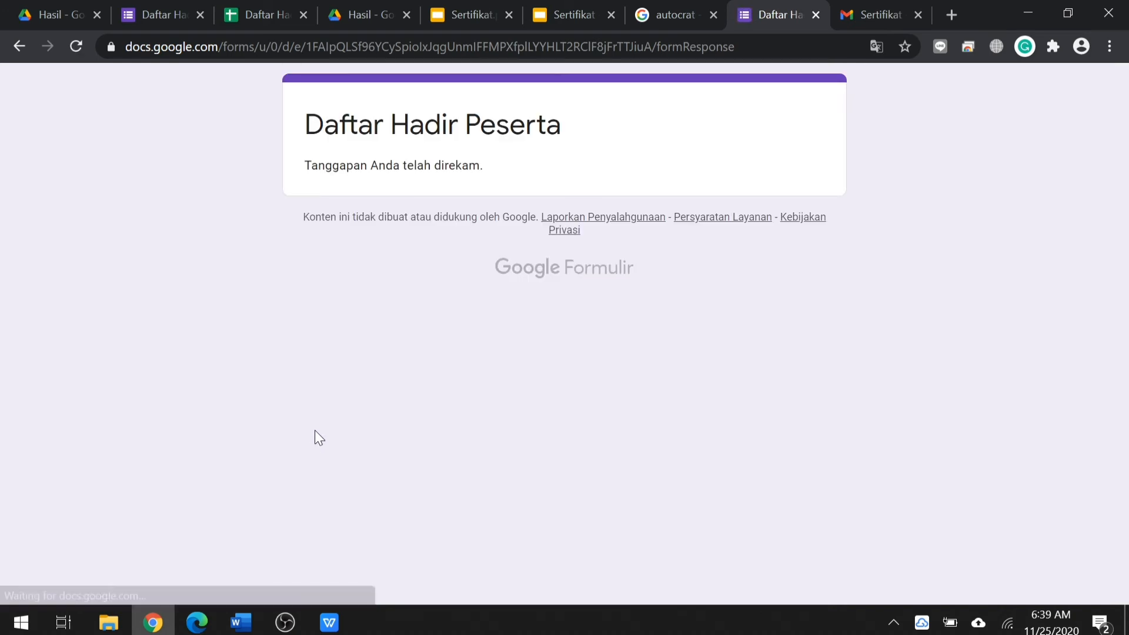
Check the new response's Document Merge Status in the response spreadsheet and look for its certificate in the Hasil folder in Drive.
click(259, 12)
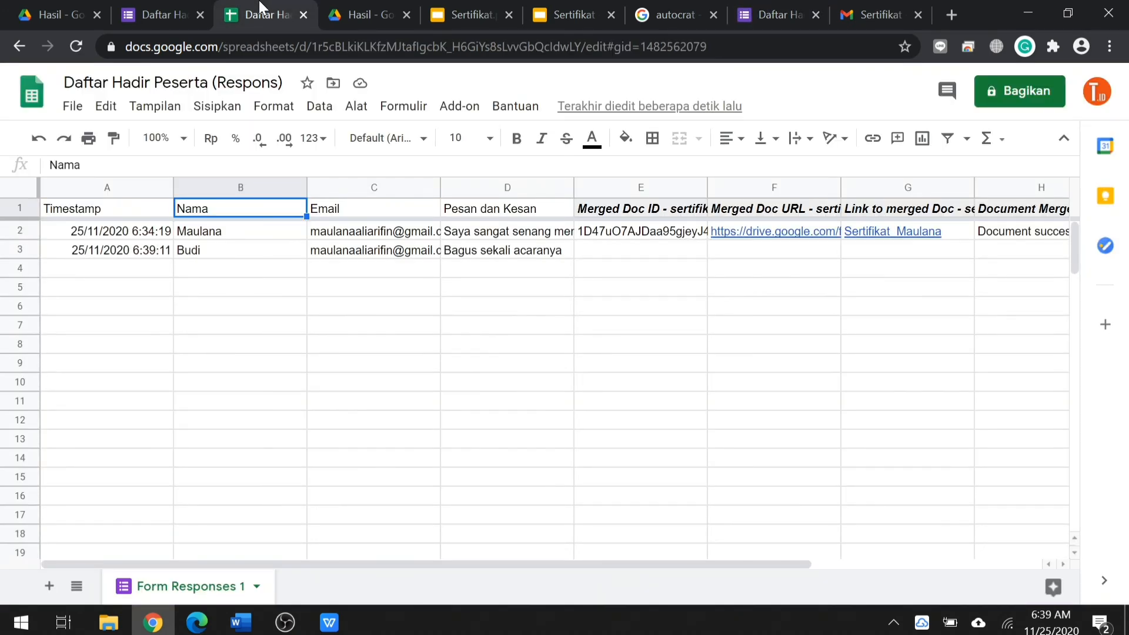
click(402, 287)
drag(643, 564, 765, 561)
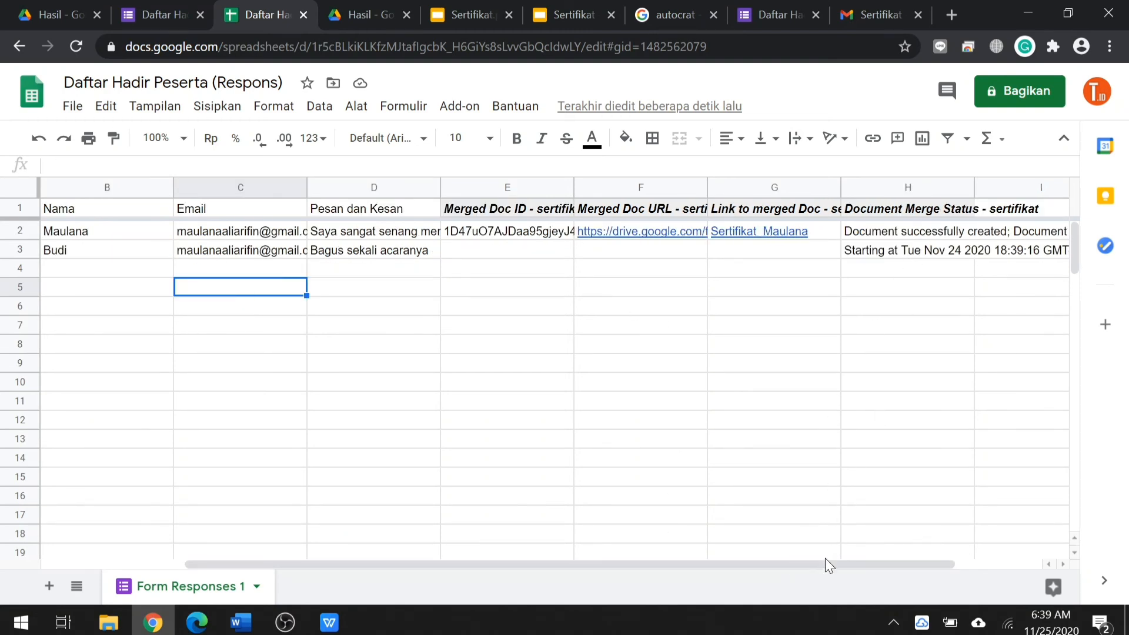
drag(826, 562, 952, 549)
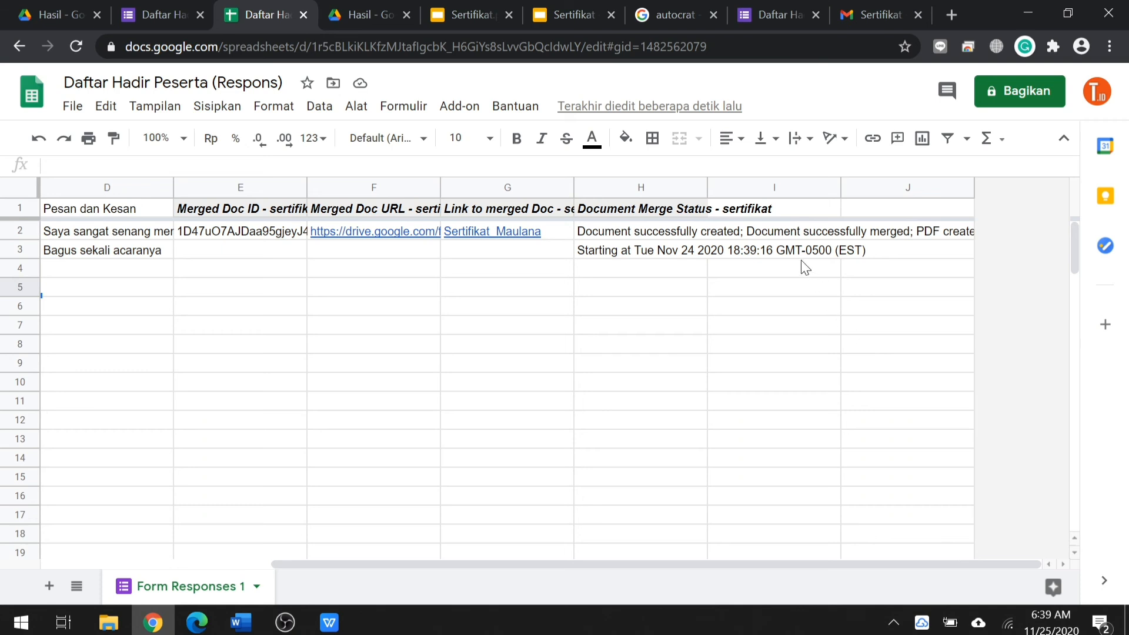
click(746, 252)
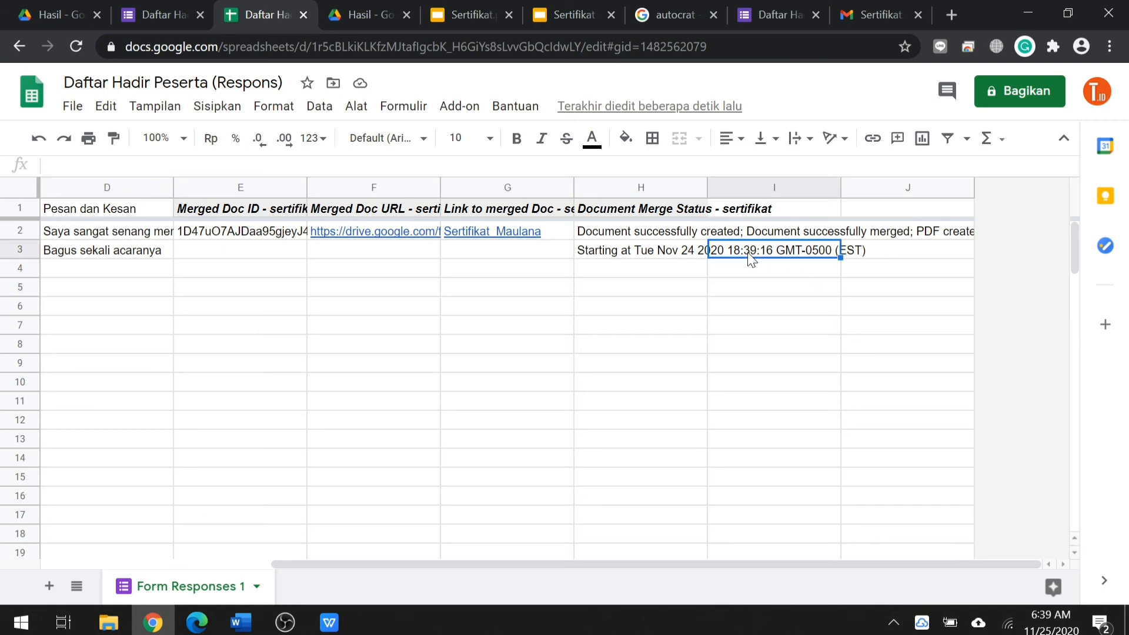
click(638, 254)
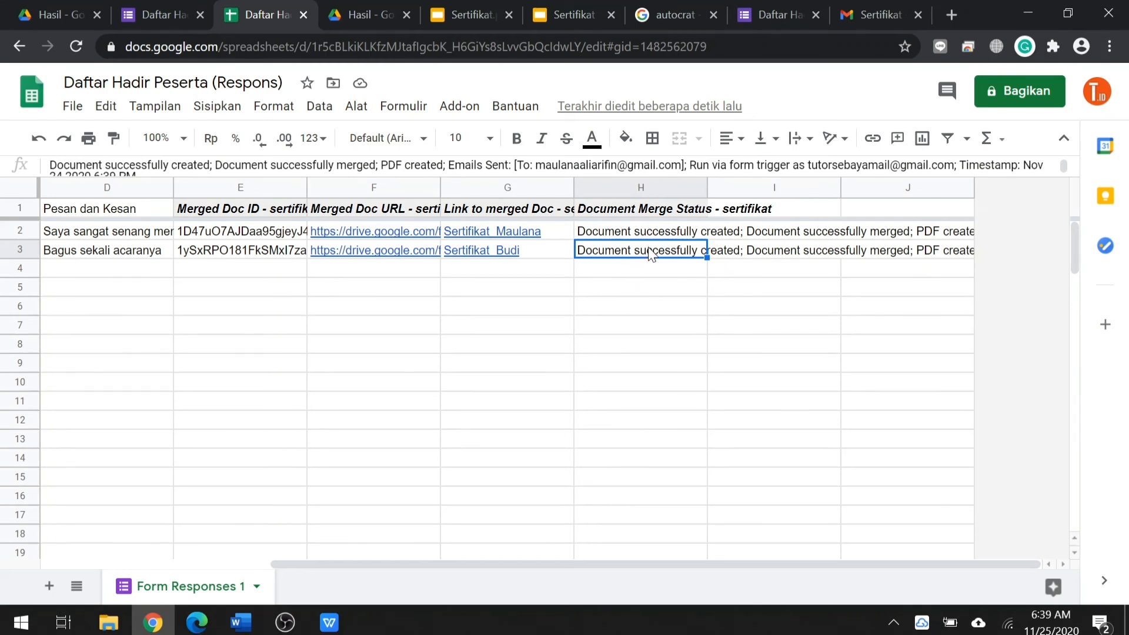
click(785, 254)
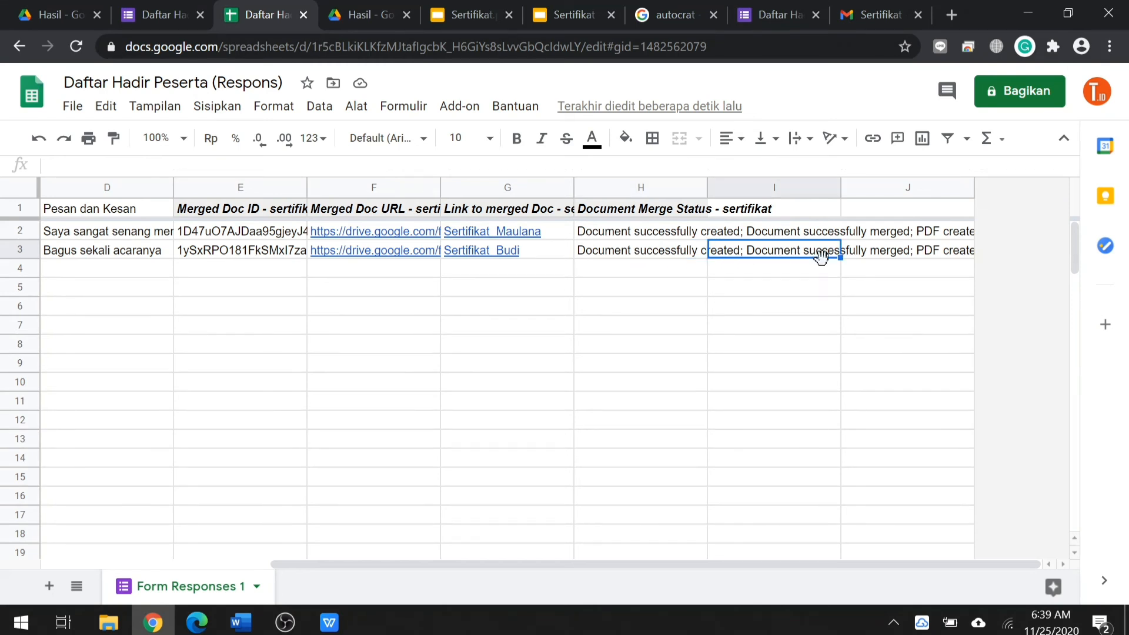
click(689, 256)
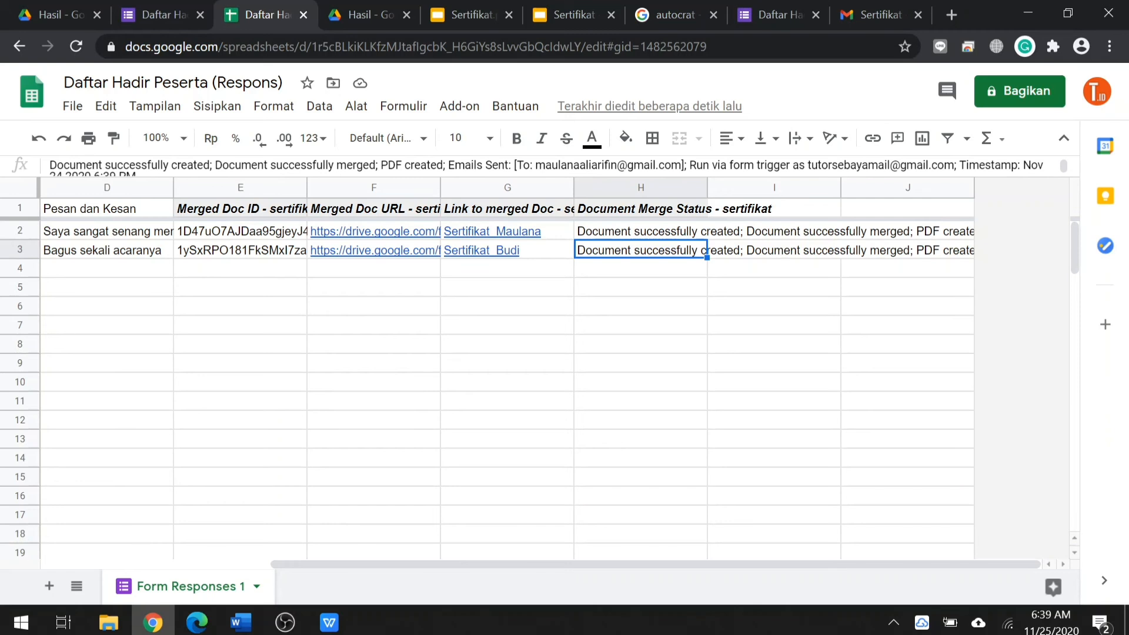
click(65, 8)
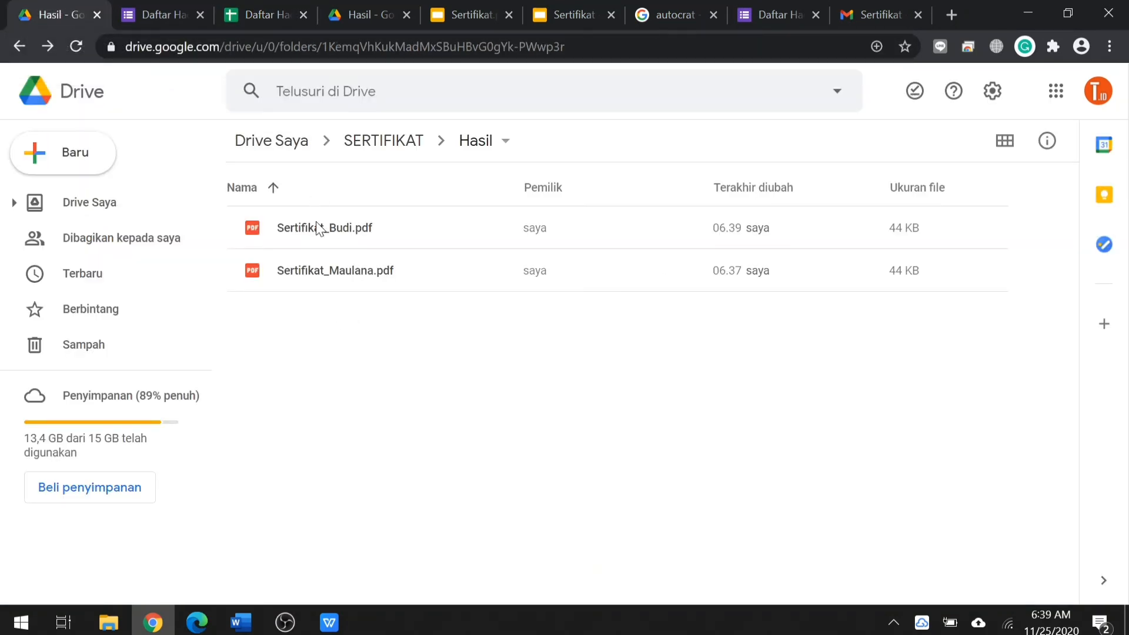
Switch to Gmail, read the newest Sertifikat email in full and preview its attached PDF certificate.
click(841, 26)
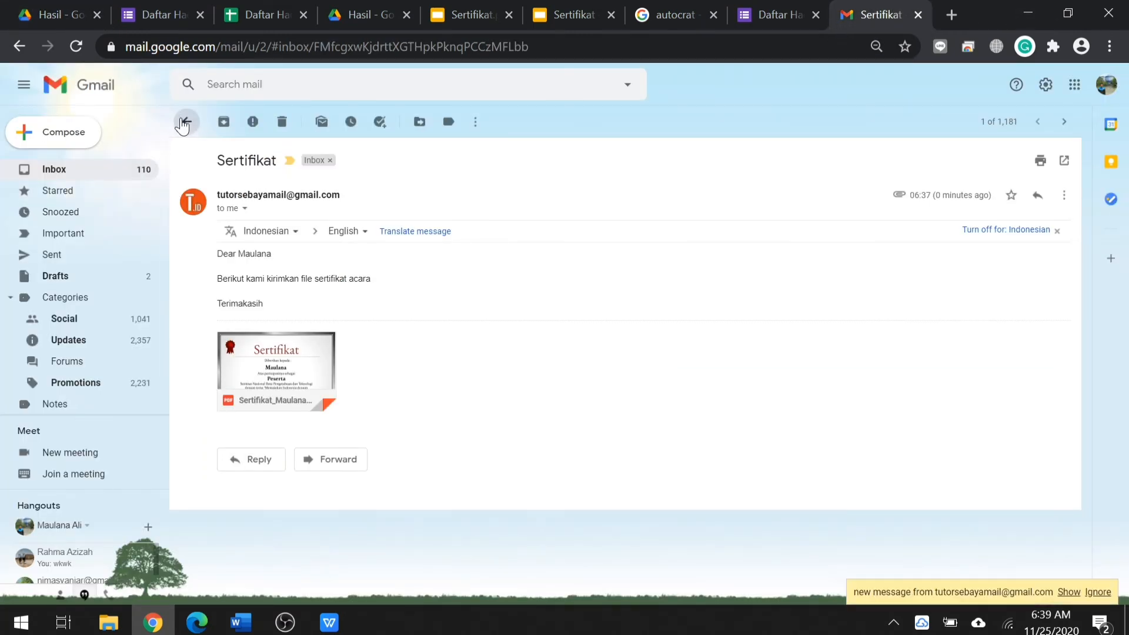
click(184, 122)
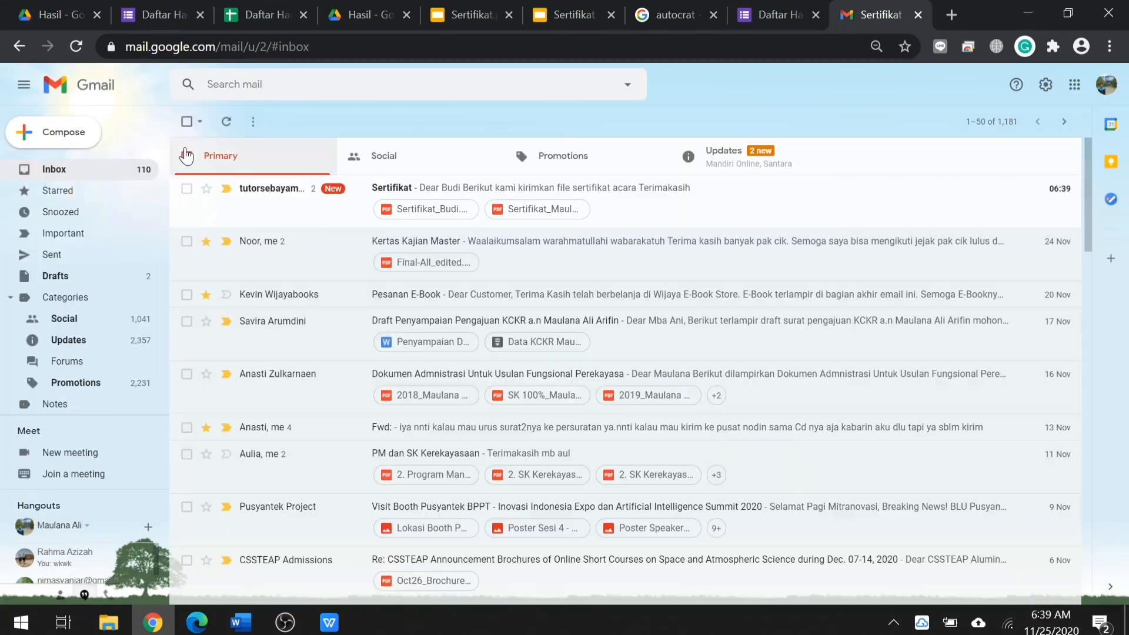
click(297, 229)
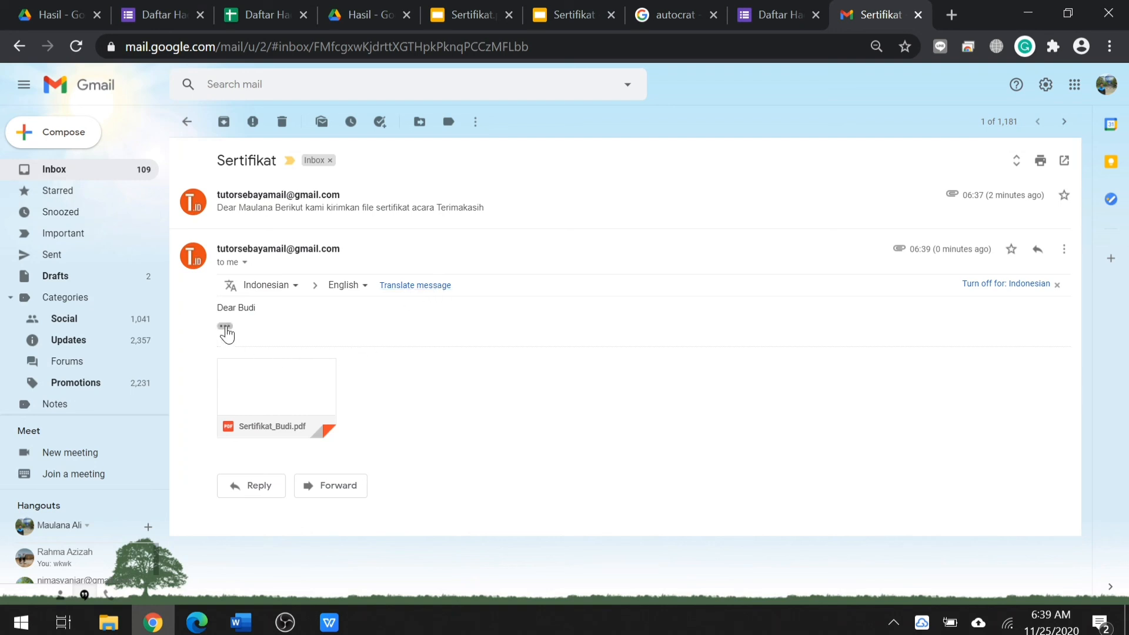
click(226, 327)
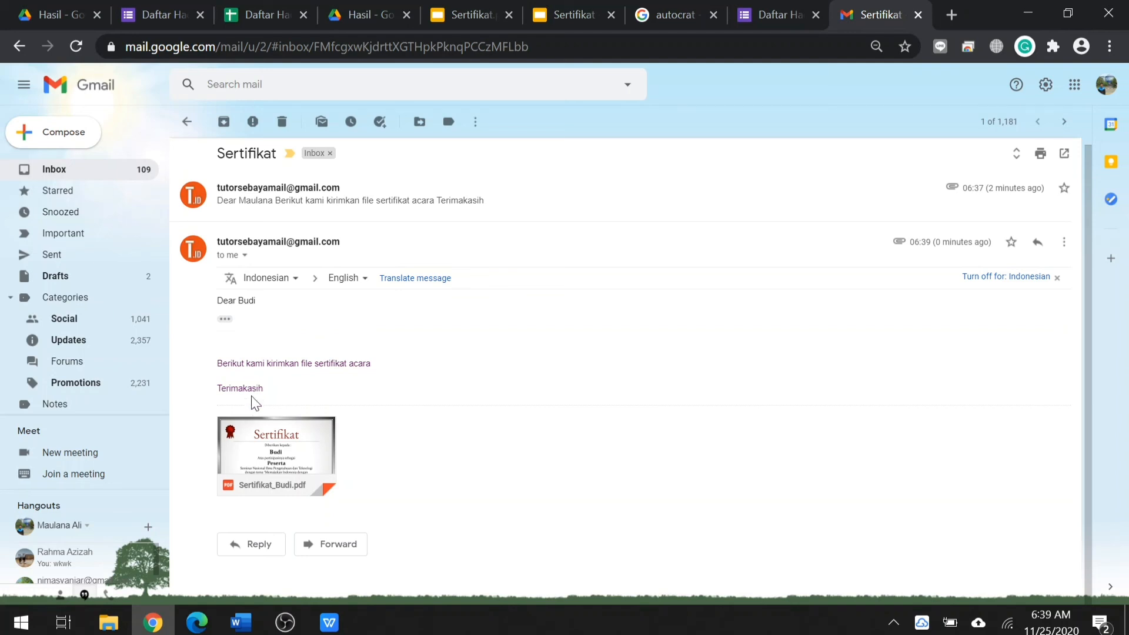
click(285, 442)
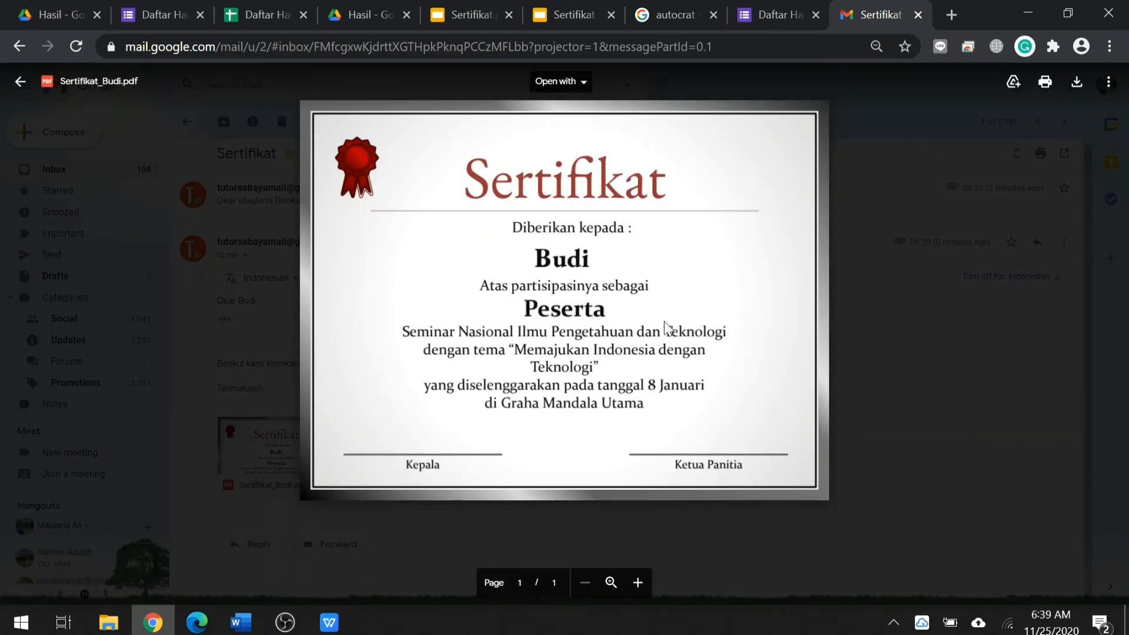
click(890, 203)
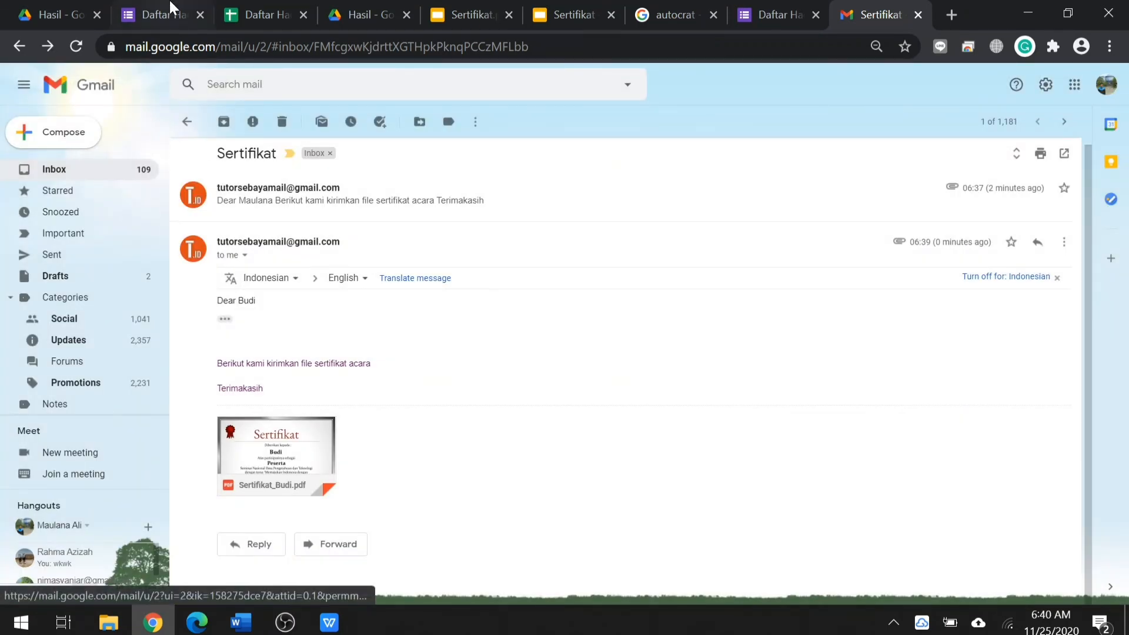
Look at the form's response summary, and review both participants' rows in the response spreadsheet from the Timestamp column onward.
click(169, 2)
click(238, 9)
click(135, 3)
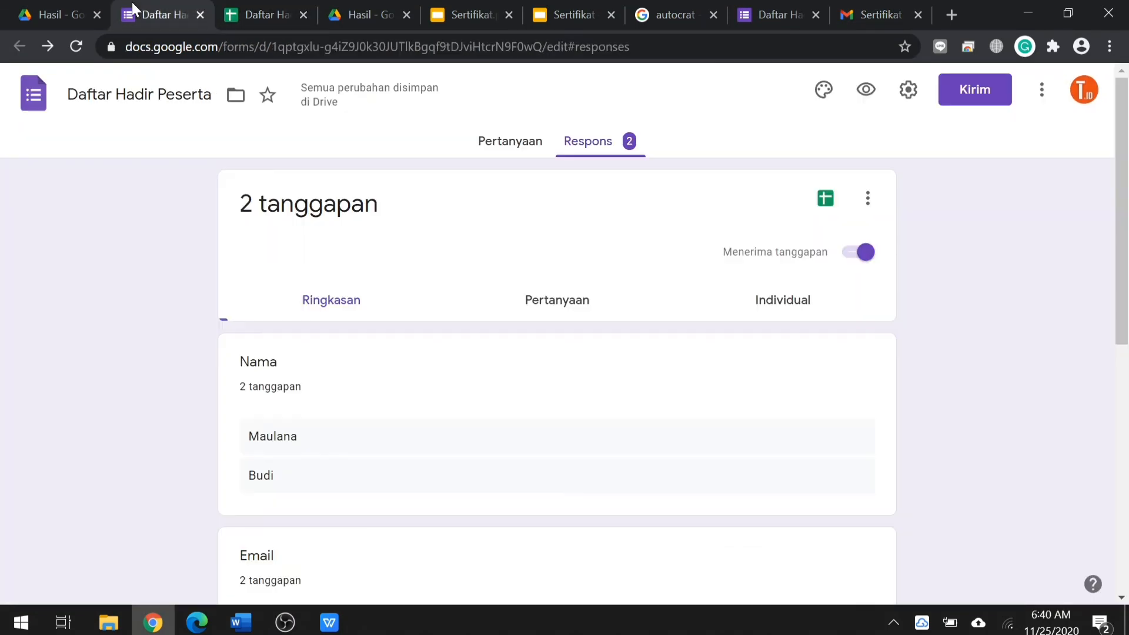
click(258, 5)
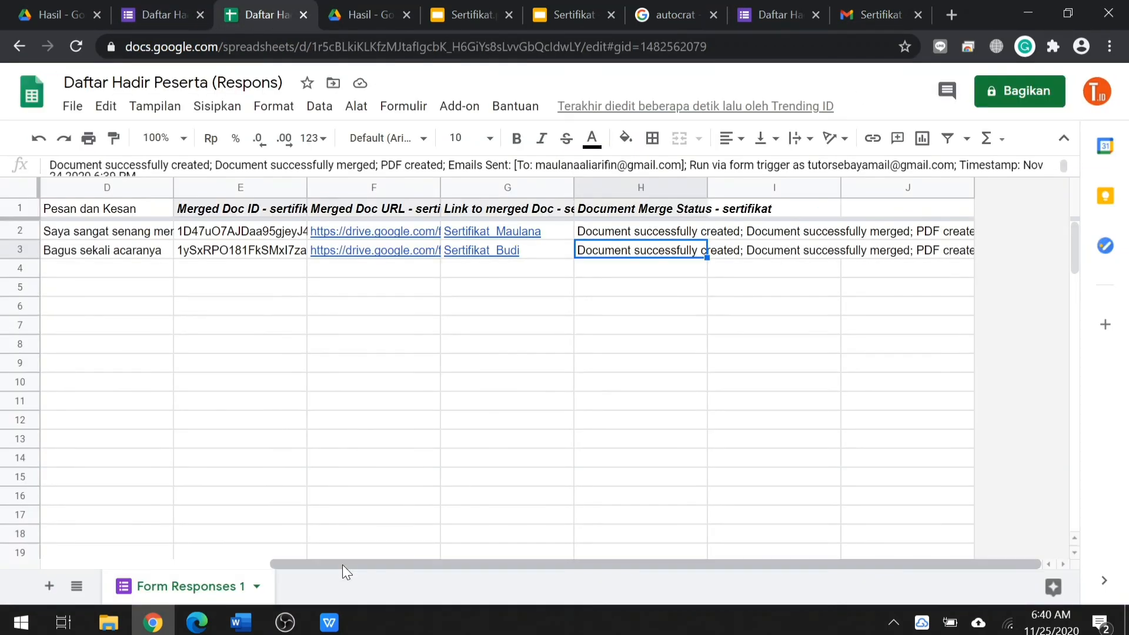
drag(342, 564, 111, 558)
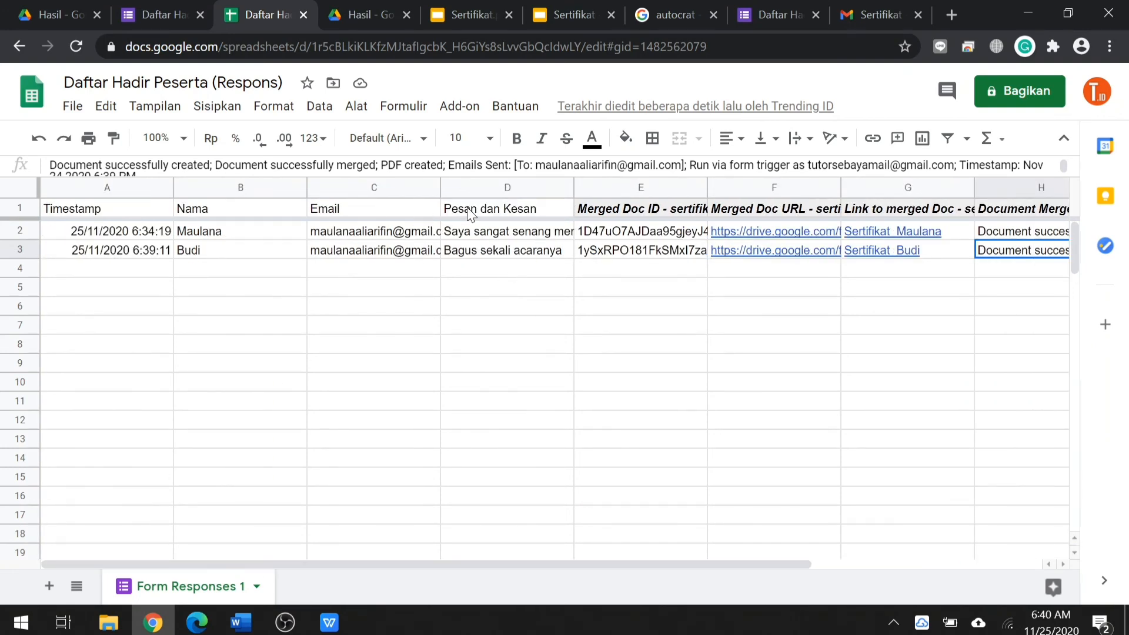
click(284, 237)
click(277, 256)
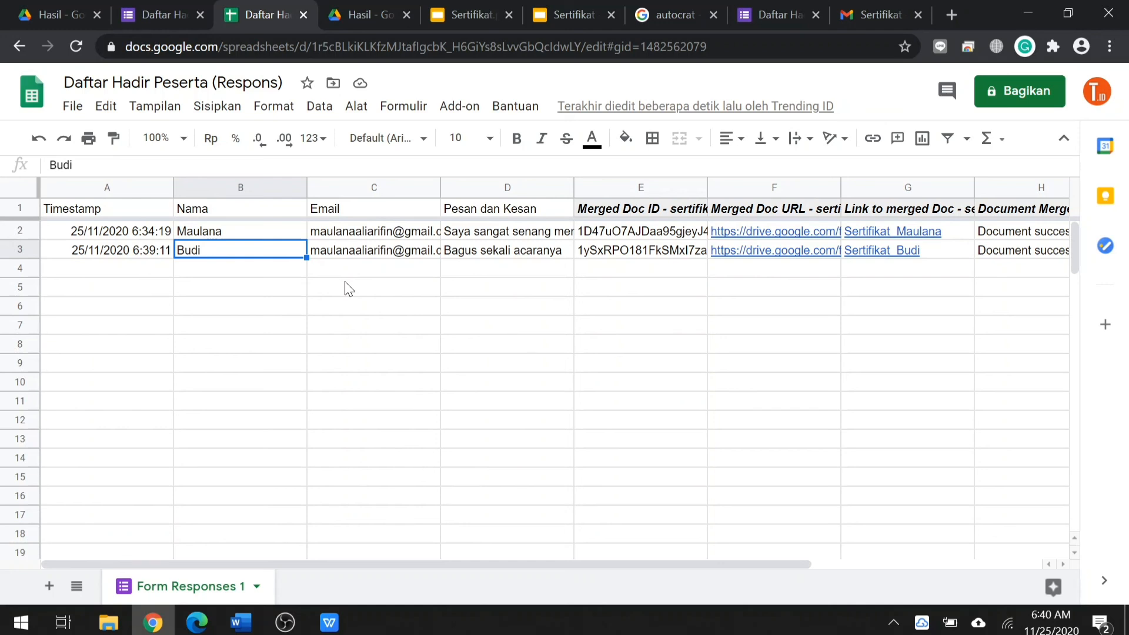
Open the existing sertifikat job in Autocrat for editing and advance to its Add/remove job triggers settings.
click(468, 106)
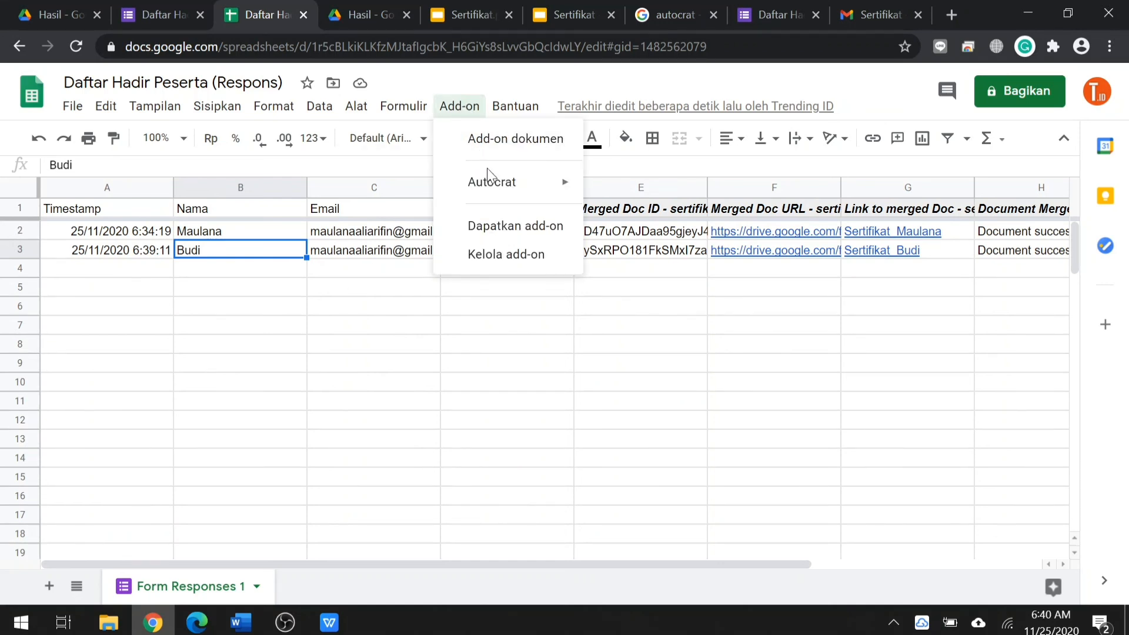
mouse_move(491, 190)
click(597, 187)
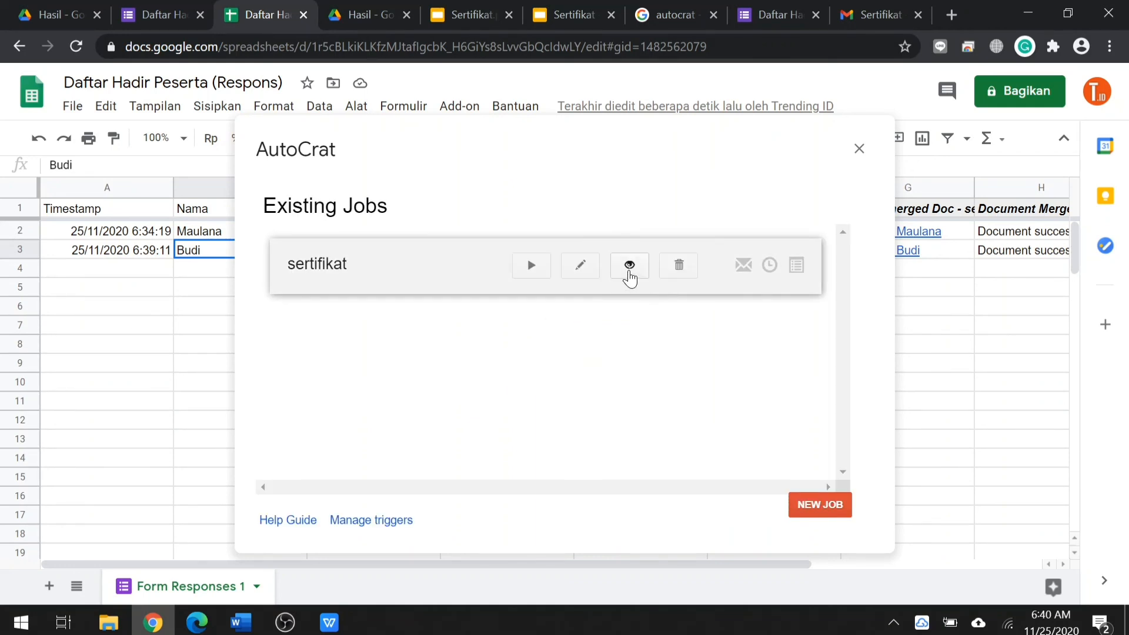
click(581, 269)
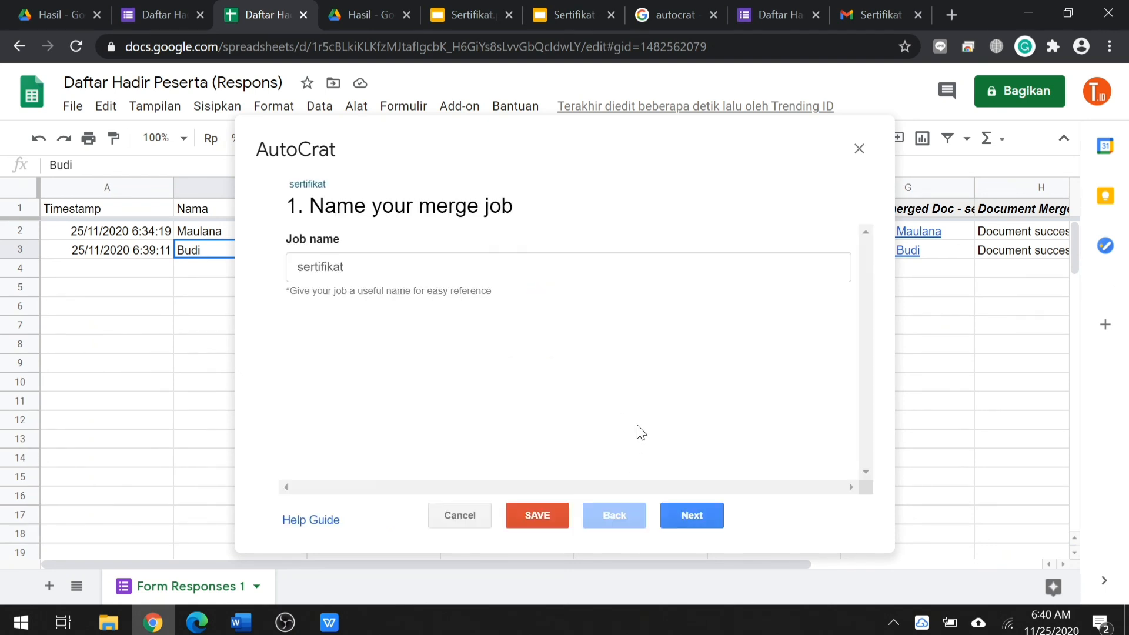
click(675, 521)
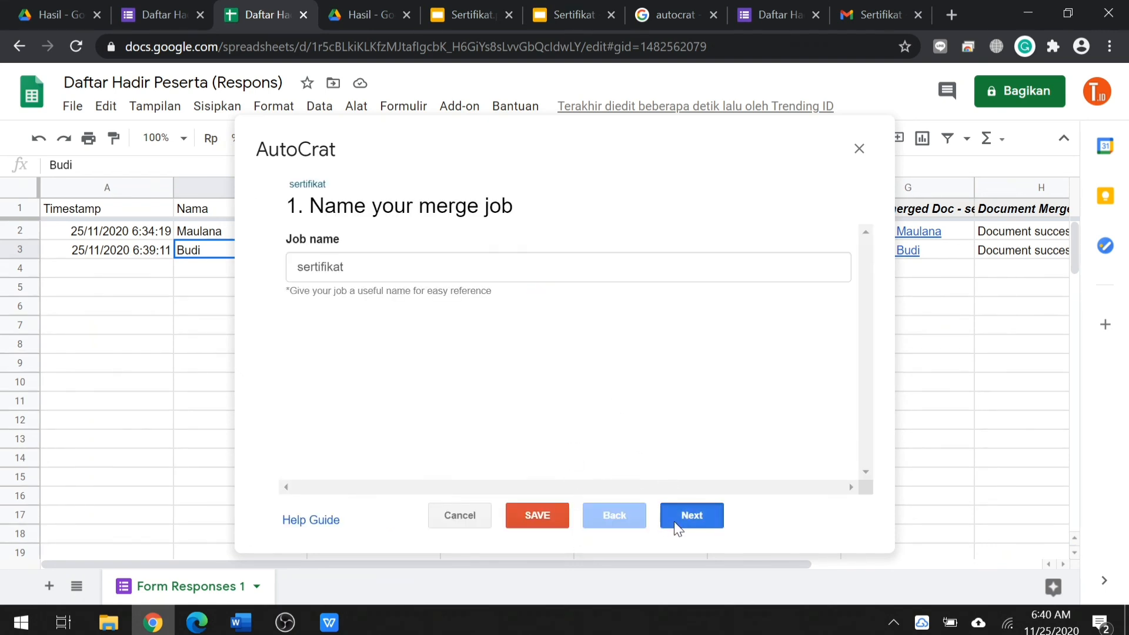
click(675, 518)
click(675, 519)
click(675, 519)
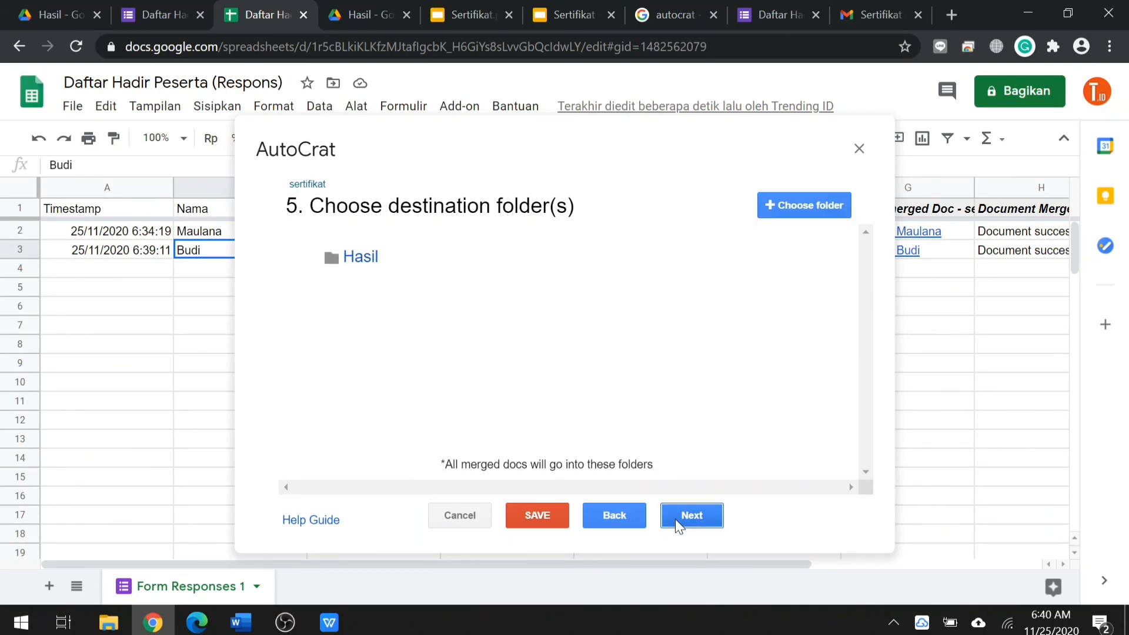
click(676, 518)
click(675, 517)
click(675, 517)
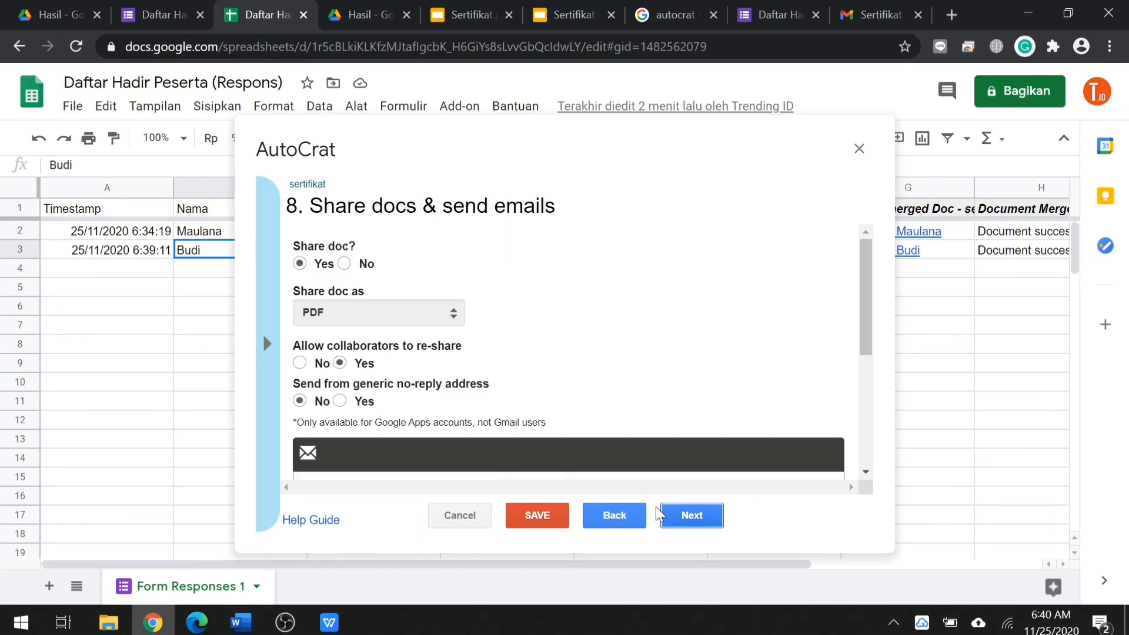
click(686, 518)
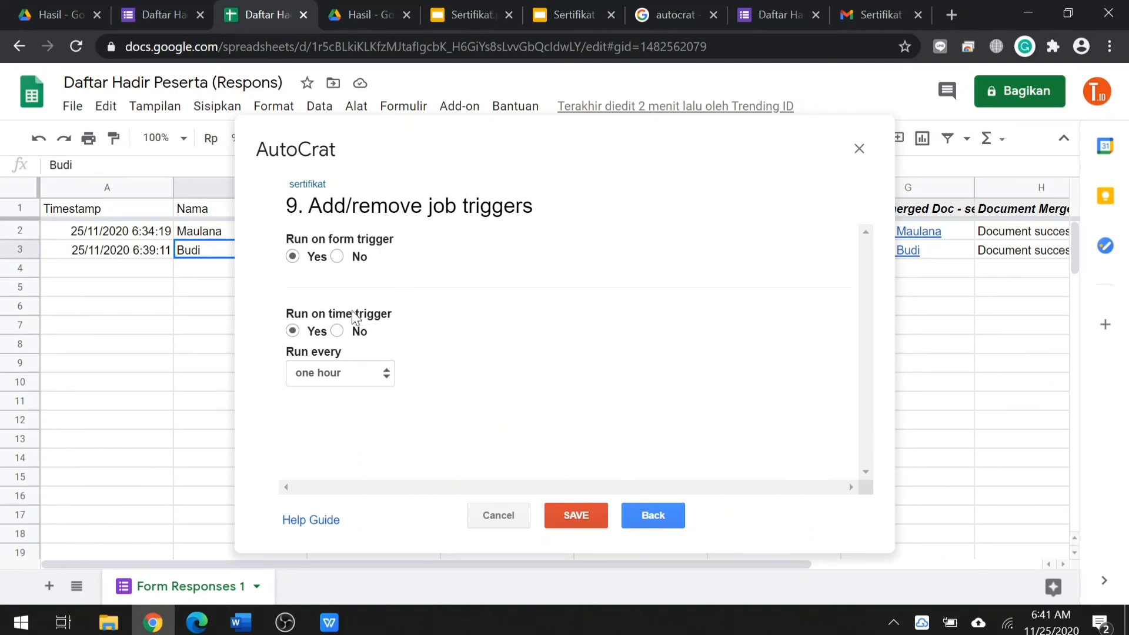
Set both the form trigger and the time trigger to No, save the sertifikat job and close Autocrat.
click(333, 258)
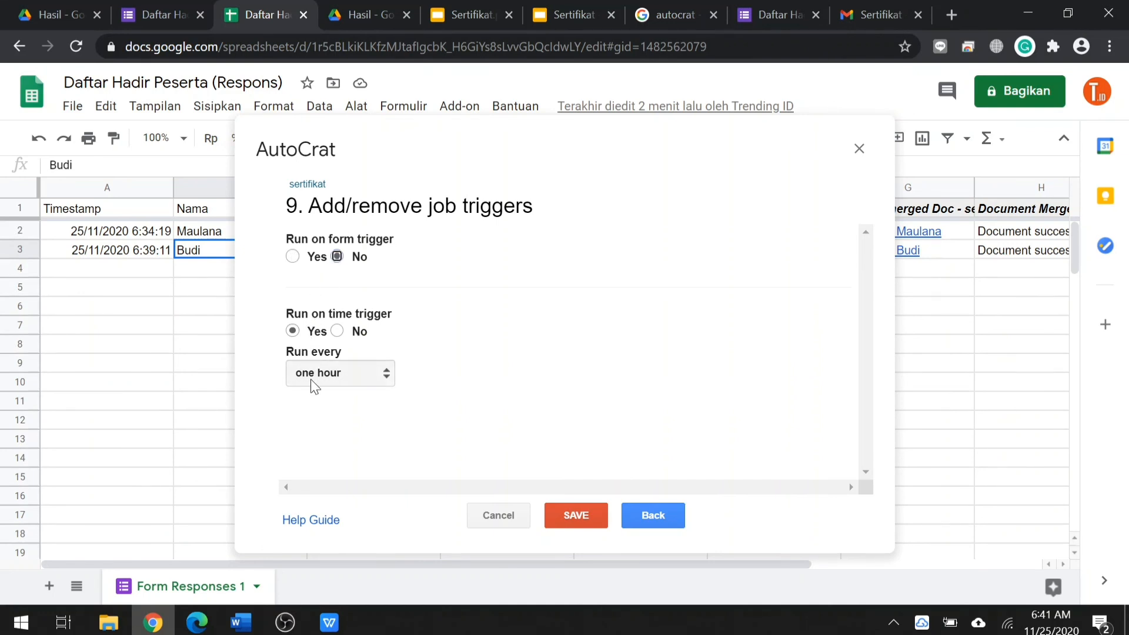
click(337, 330)
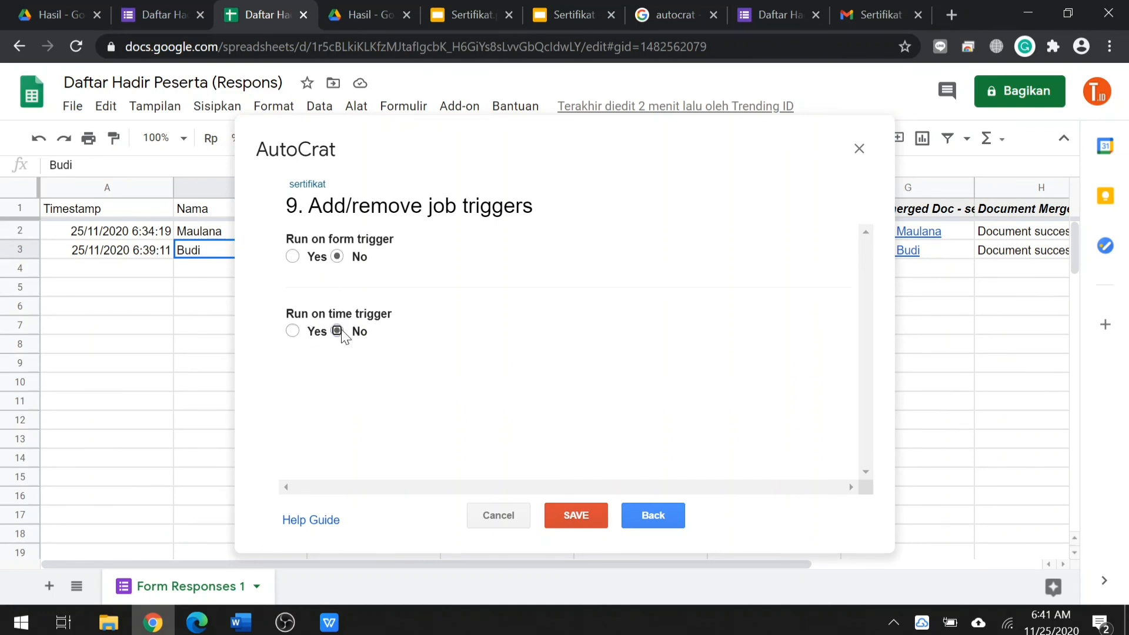
click(588, 513)
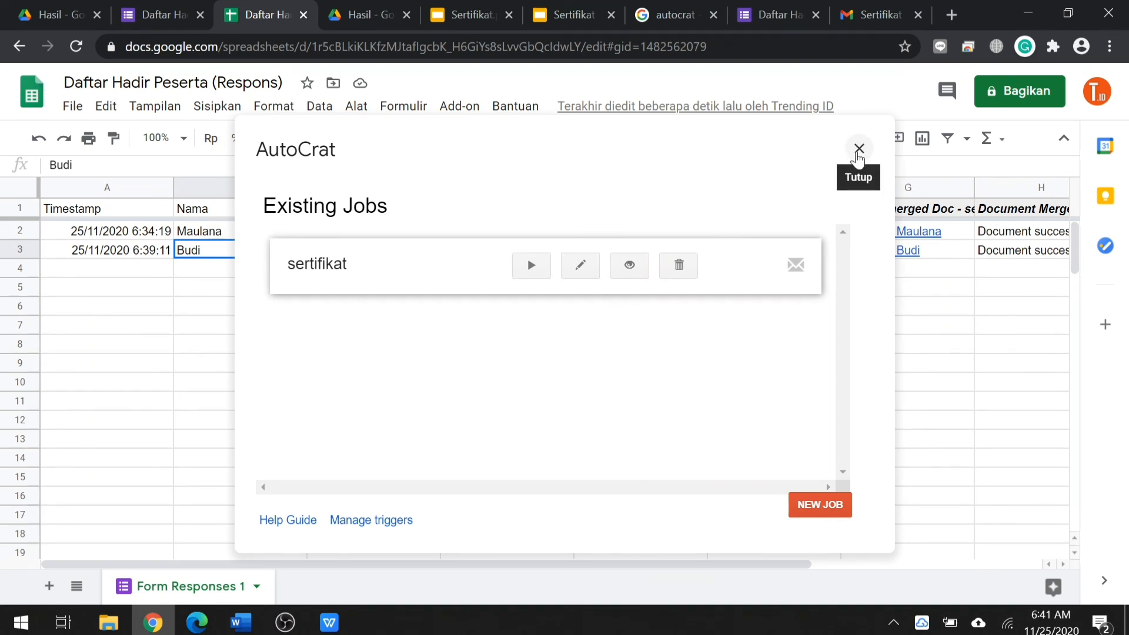
click(858, 149)
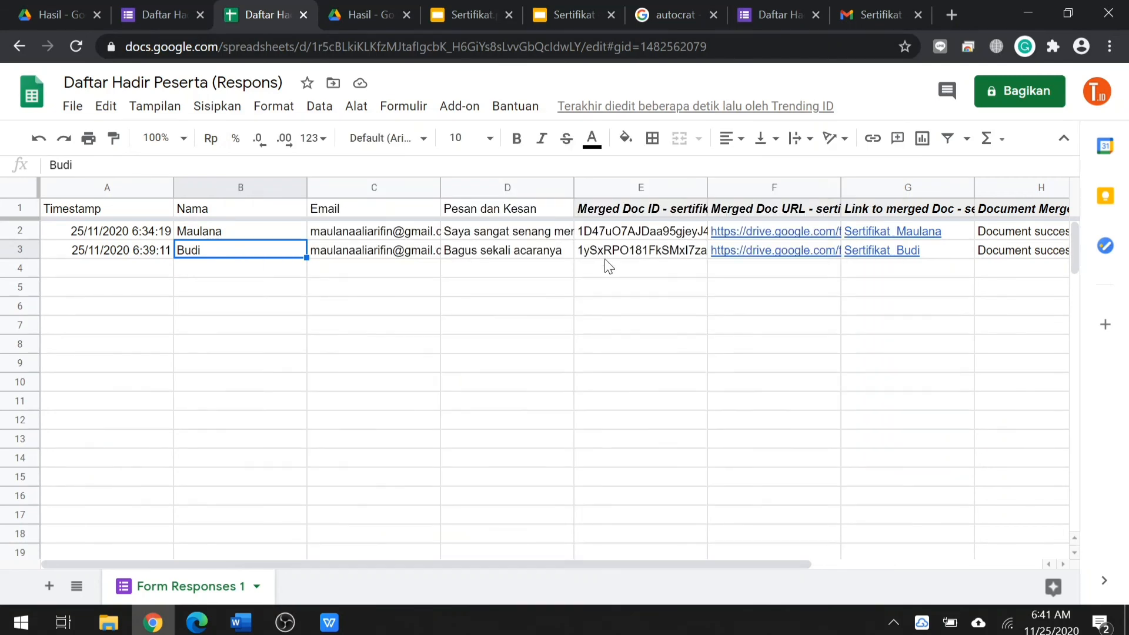